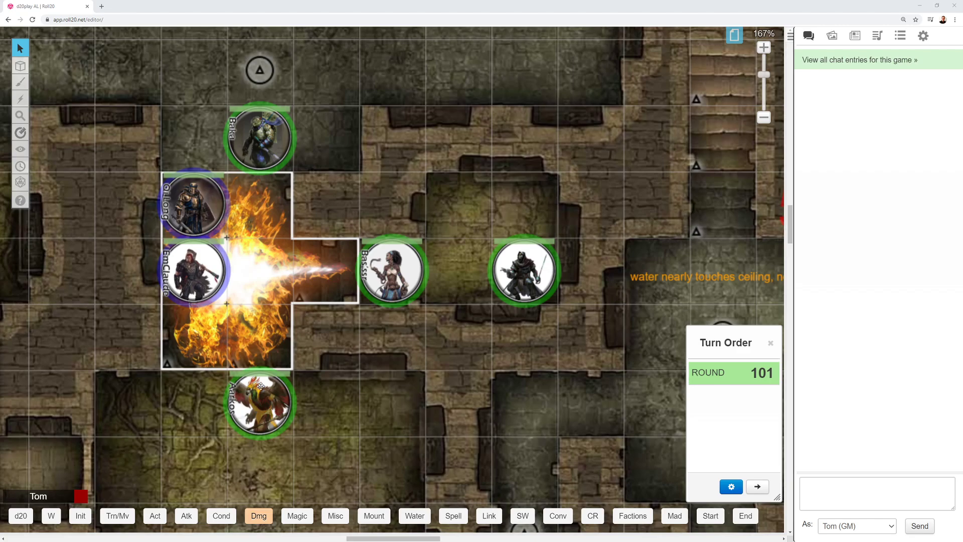
Select the character tokens on the map one after another to examine their token action buttons.
click(401, 268)
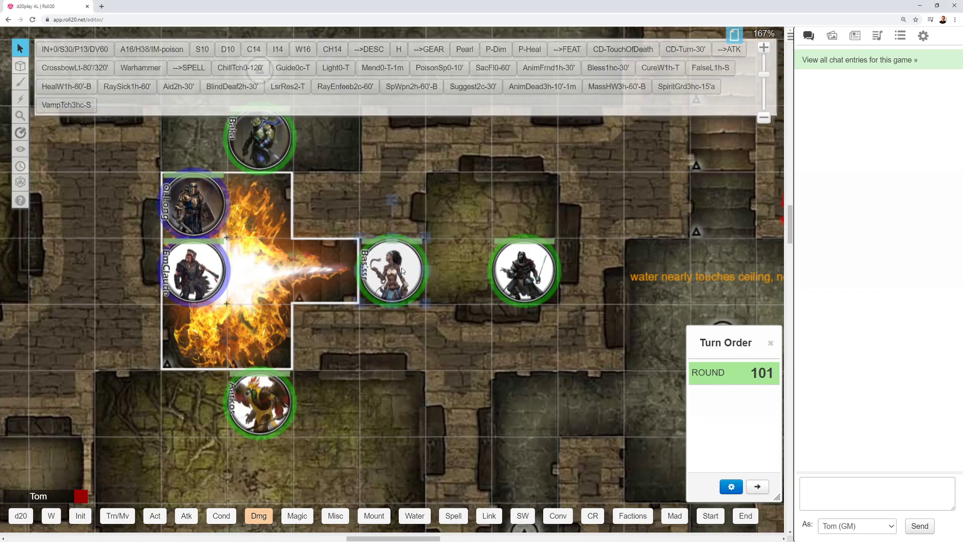
click(520, 266)
click(271, 398)
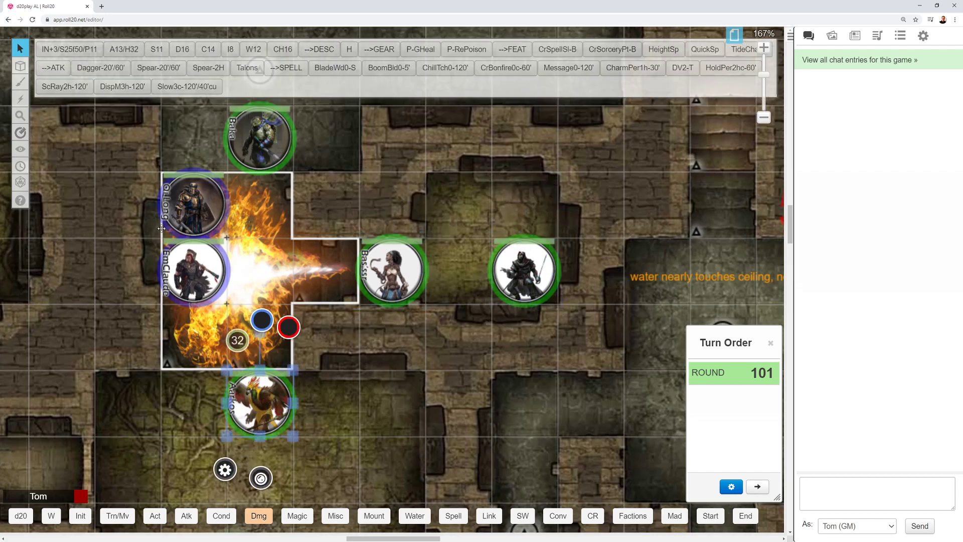
click(194, 271)
click(186, 205)
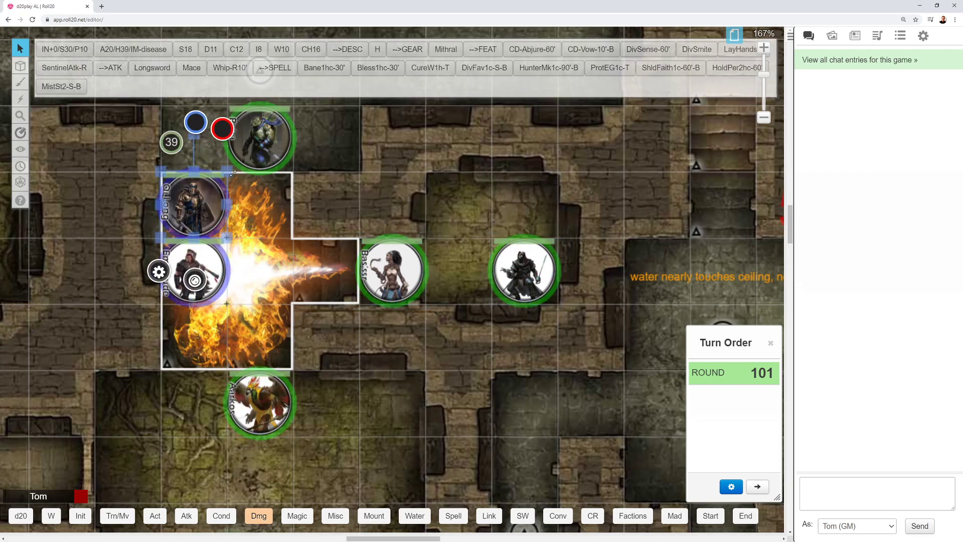
click(260, 138)
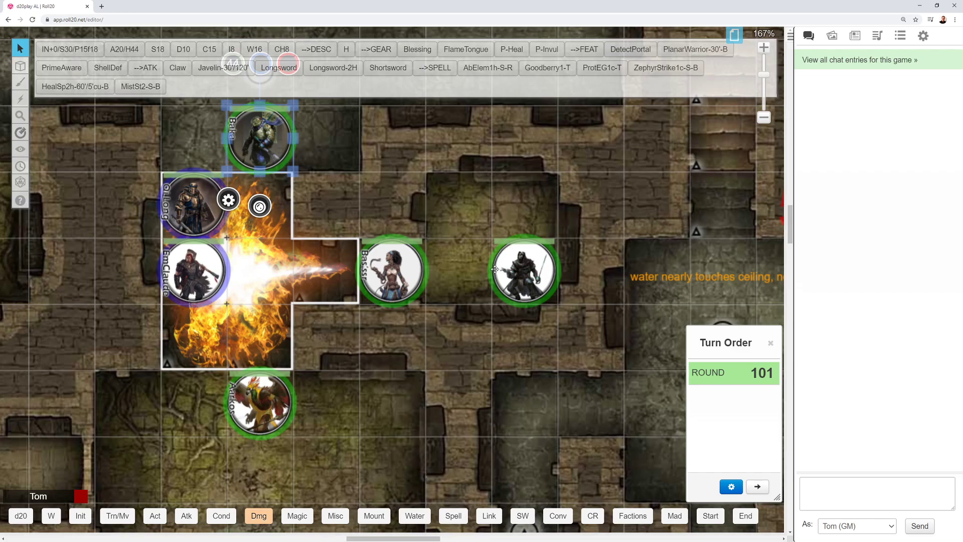
click(523, 265)
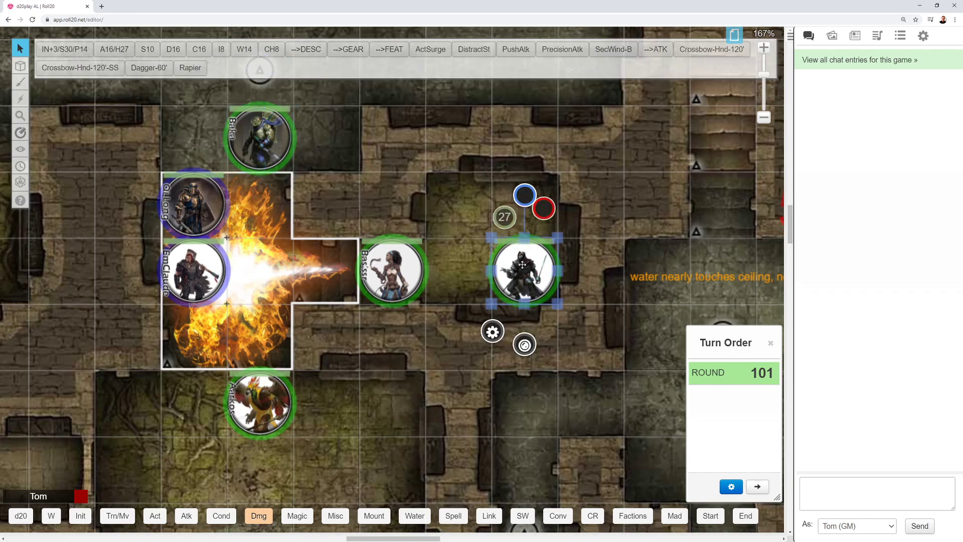
click(463, 268)
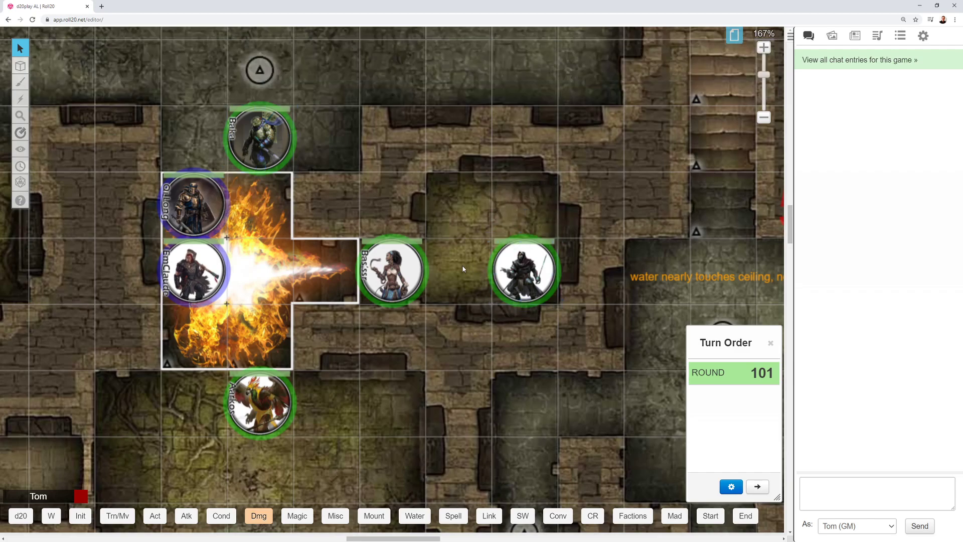
Open the A-Sharpshooter character sheet and examine its bio and its attributes and abilities.
double_click(553, 270)
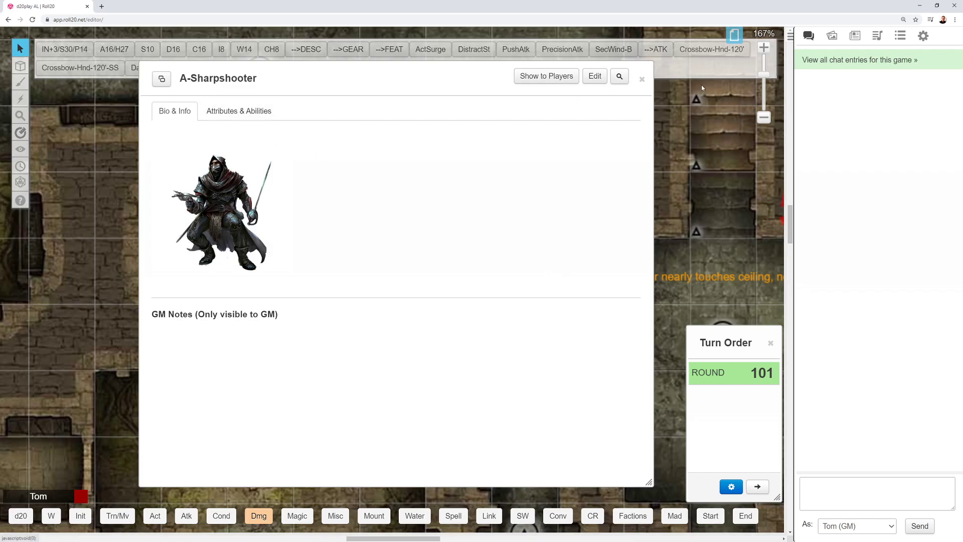
click(641, 78)
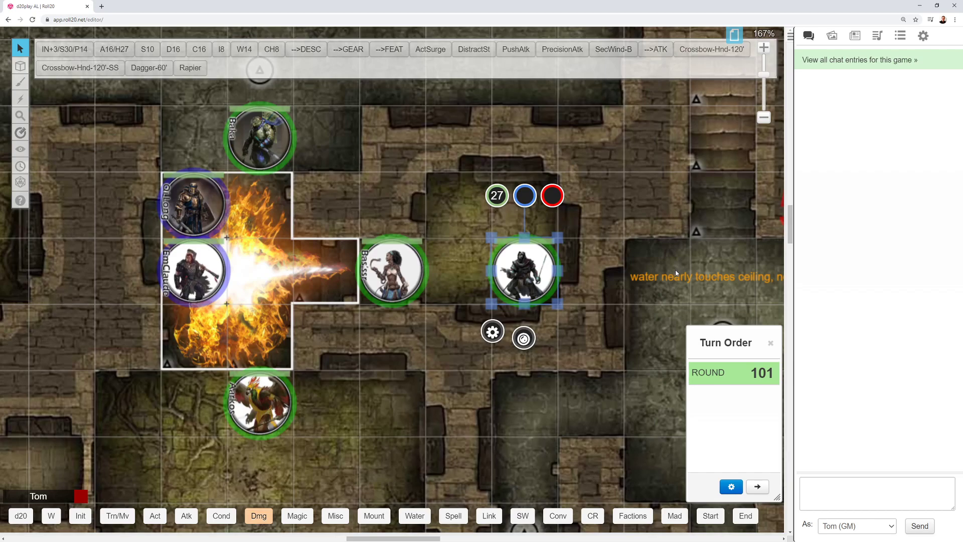
double_click(536, 273)
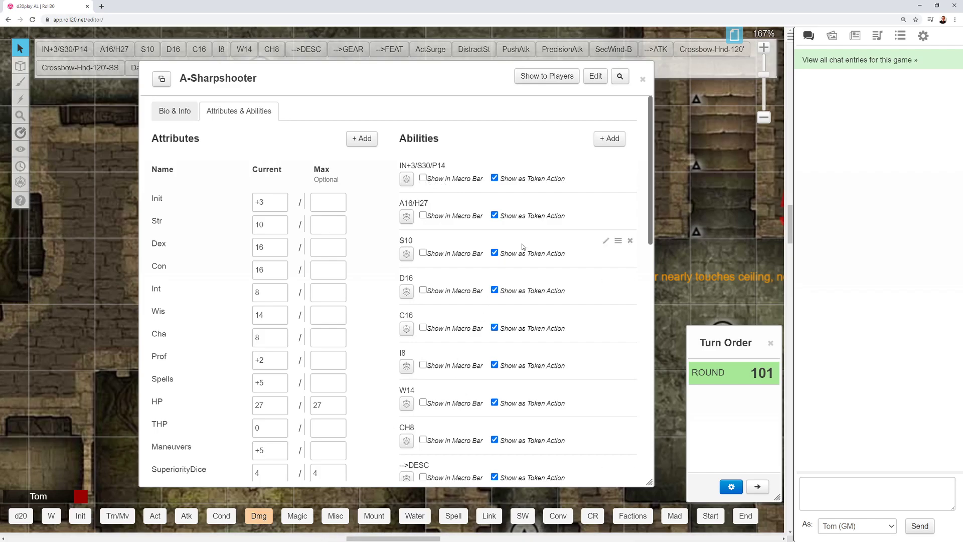
click(643, 78)
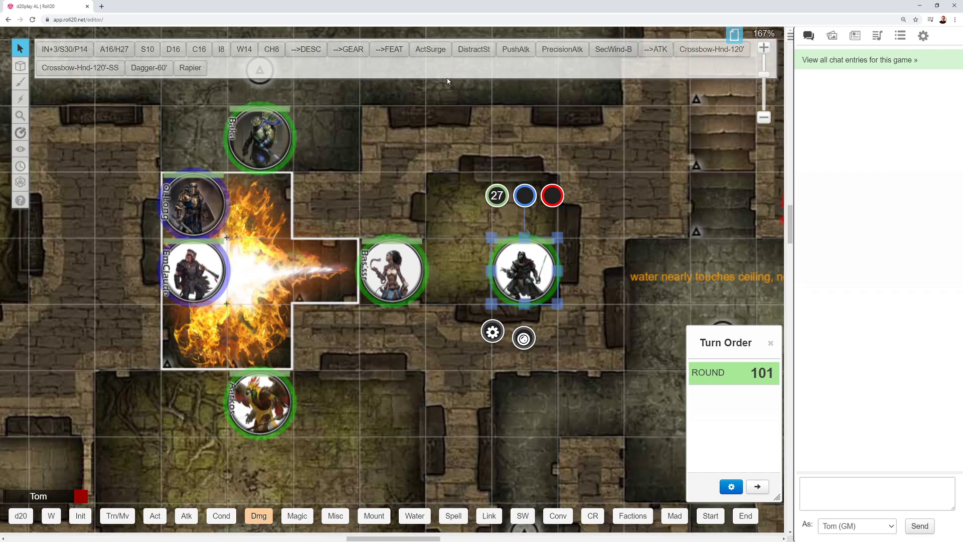
View the macro text of the sharpshooter's ActSurge ability, keeping the ability, and close the sheet.
right_click(437, 54)
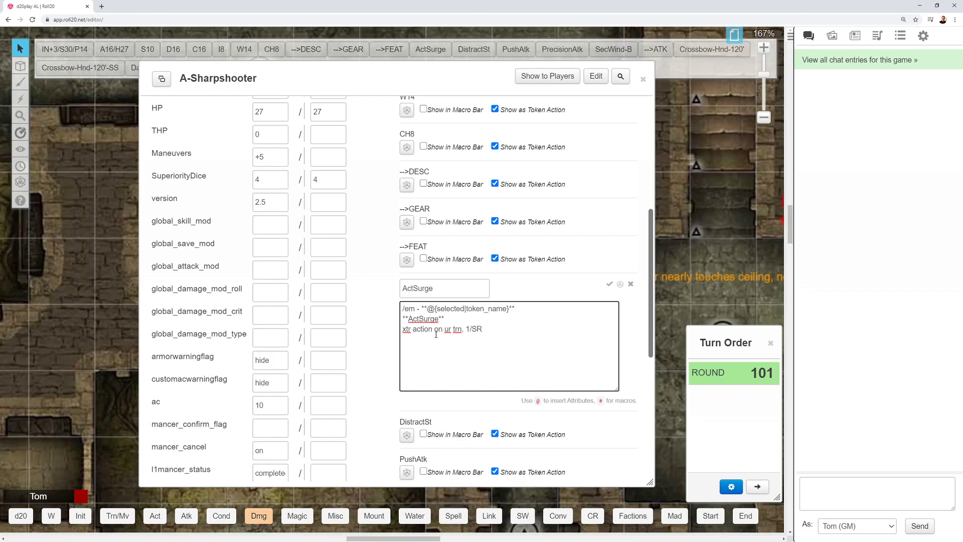
click(631, 284)
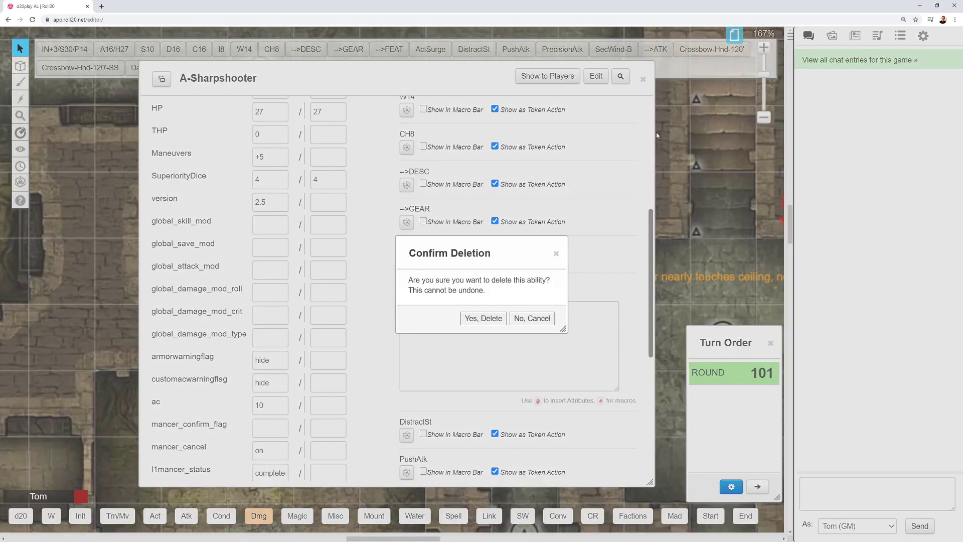
click(529, 319)
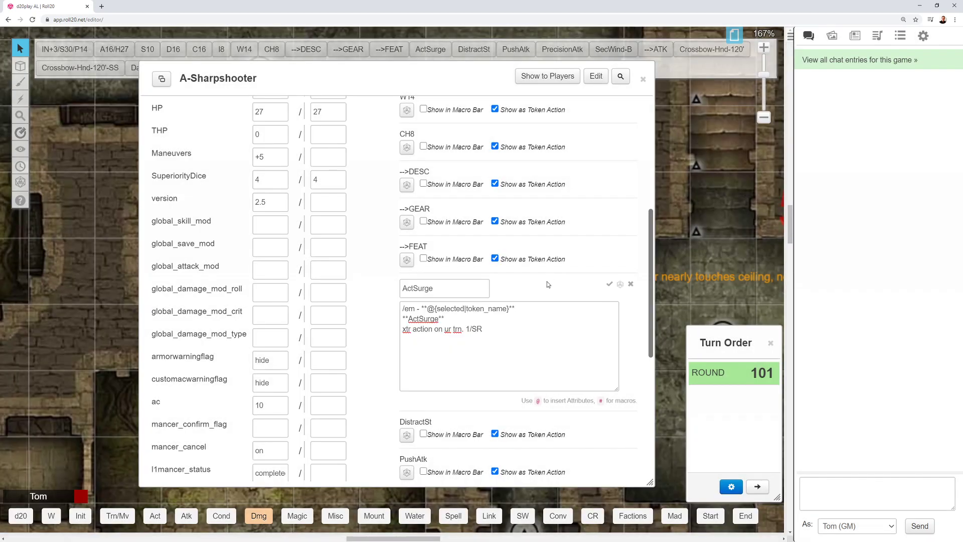
click(643, 79)
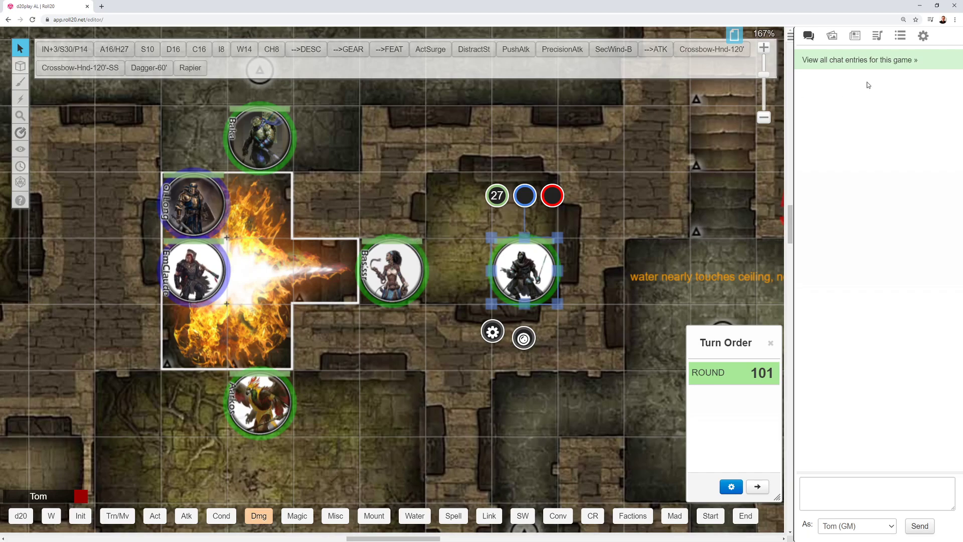
Roll the Strength, Dexterity and Constitution checks for the Bas'ssr token.
click(394, 273)
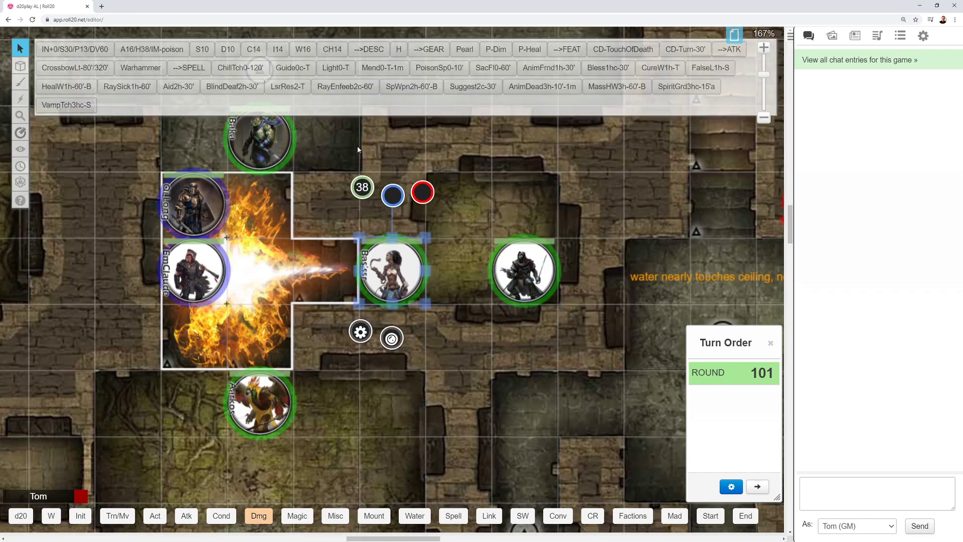
click(201, 50)
click(228, 49)
click(254, 49)
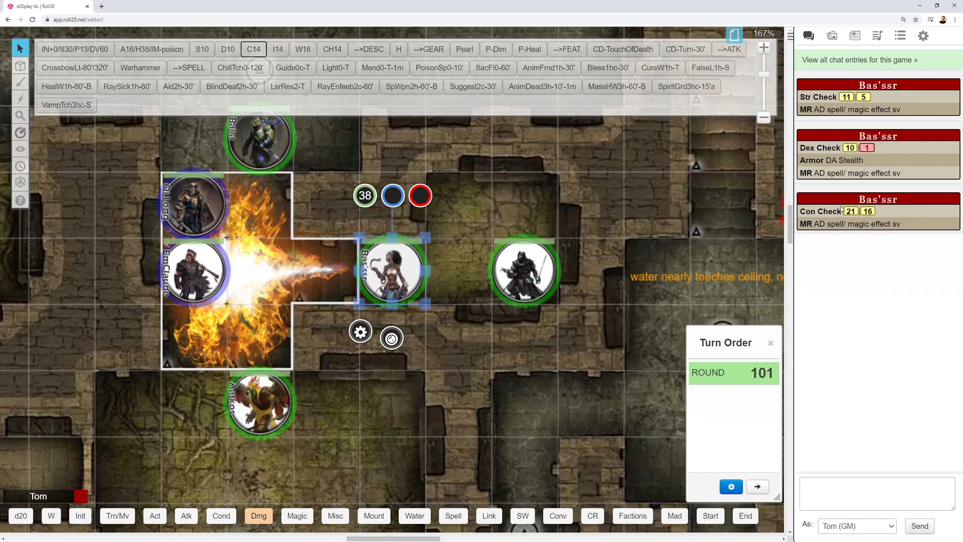
Roll the Strength, Dexterity and Constitution checks for the sharpshooter token.
click(529, 268)
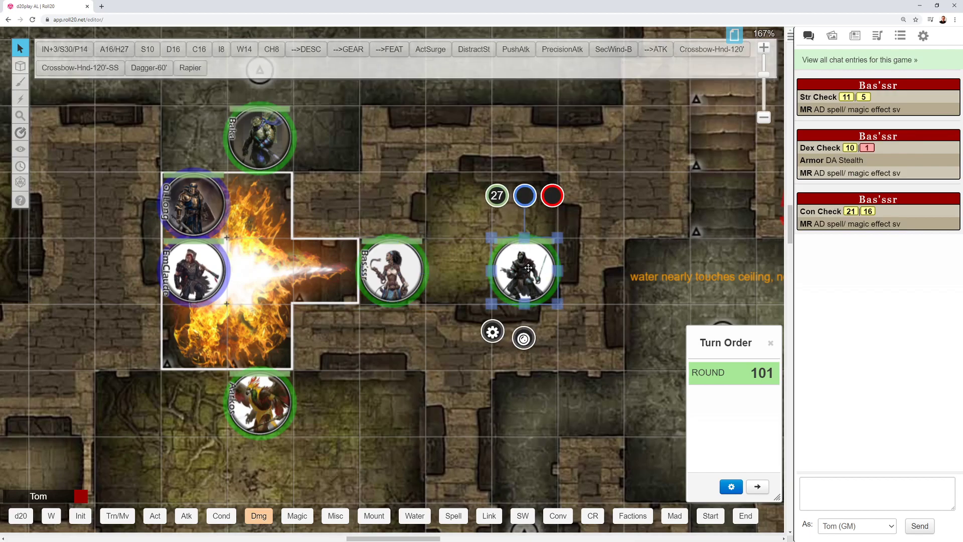
click(148, 50)
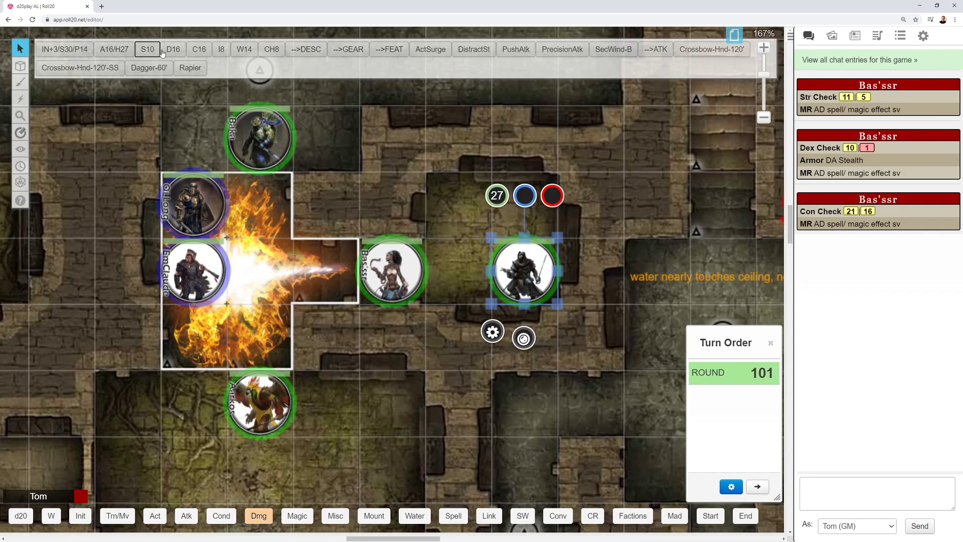
click(193, 53)
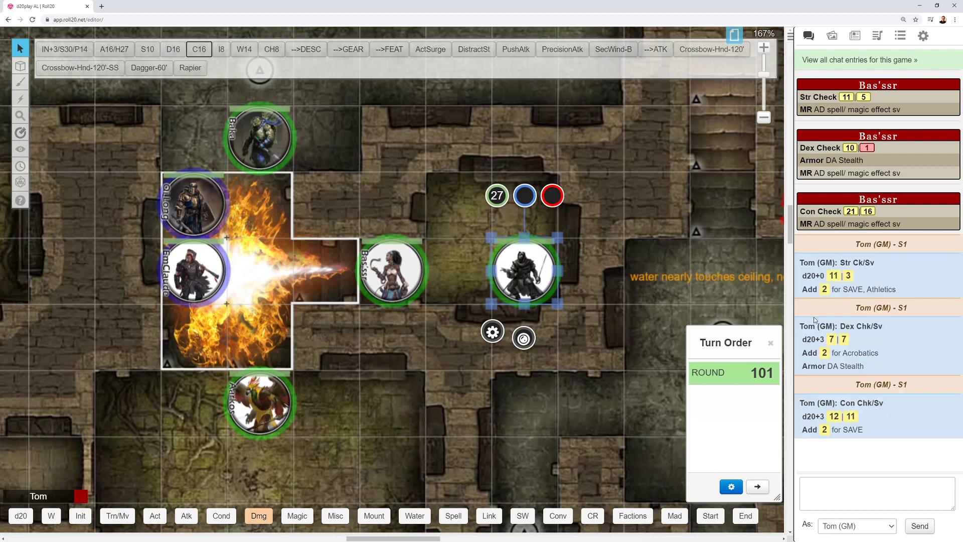
With the sharpshooter's initiative macro open, add a new ability above it and show the new one as a token action.
mouse_move(863, 100)
click(506, 269)
right_click(66, 52)
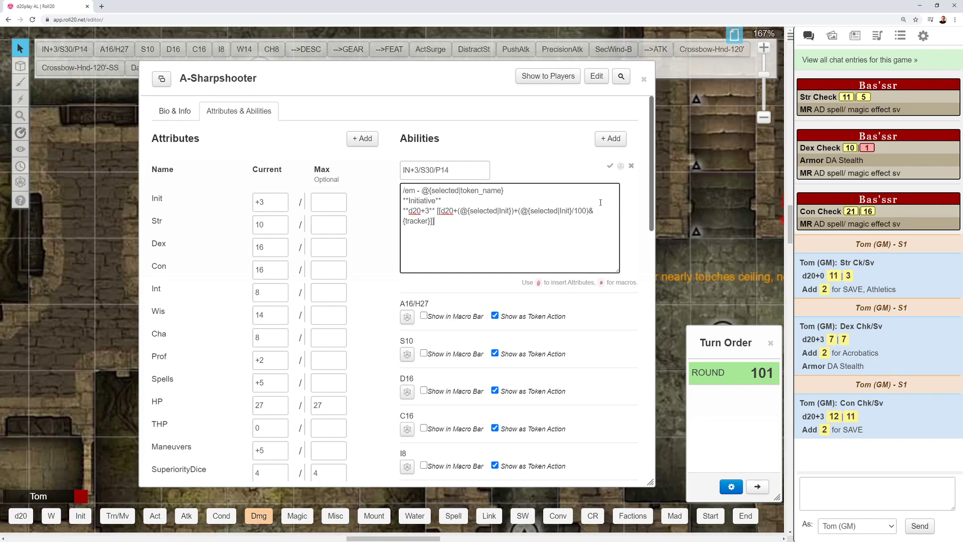
click(612, 140)
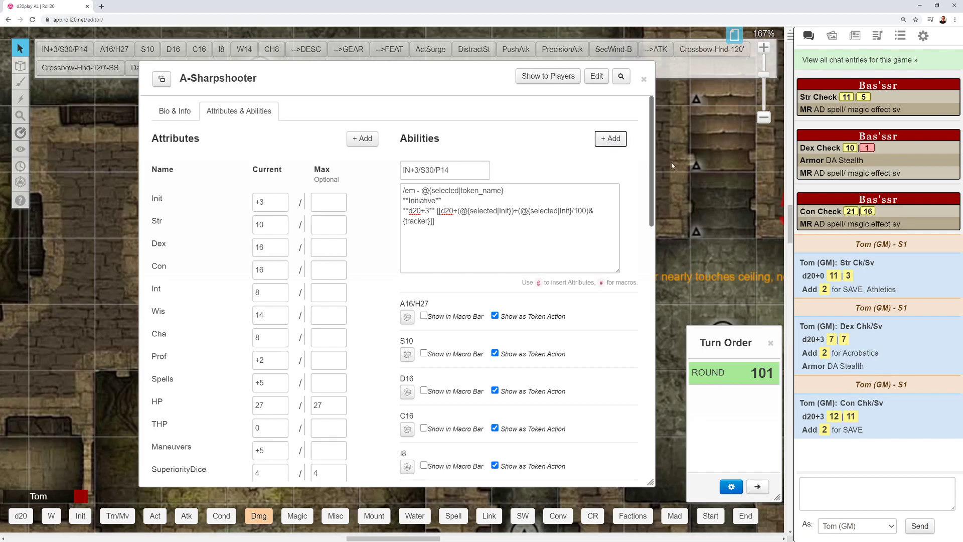
drag(652, 156, 648, 416)
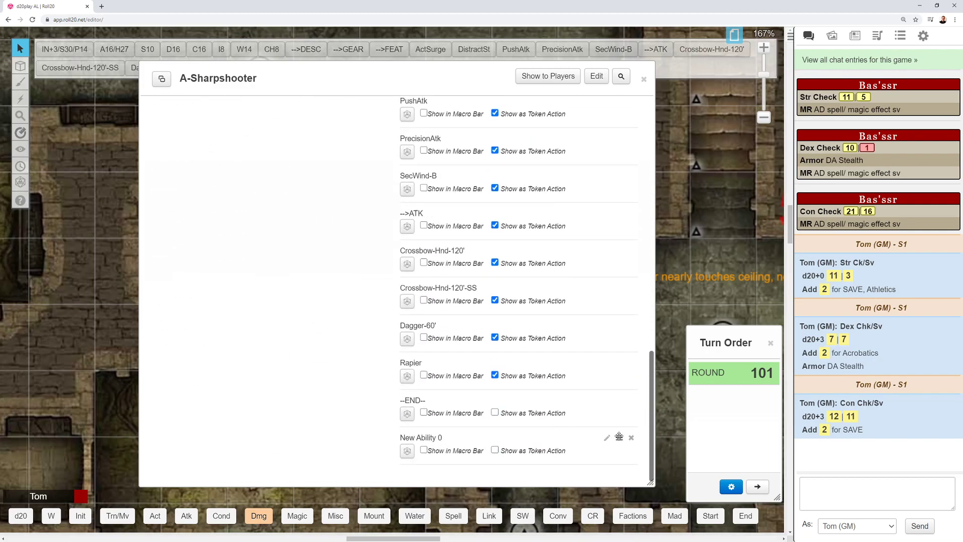
drag(619, 436, 545, 183)
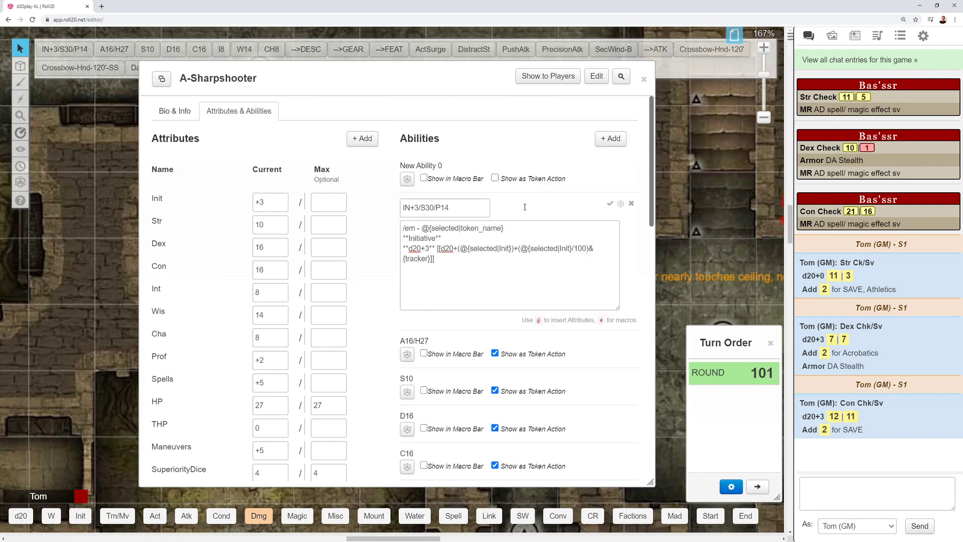
click(495, 179)
Rename the new ability to IN+3/S30/P14.
click(607, 167)
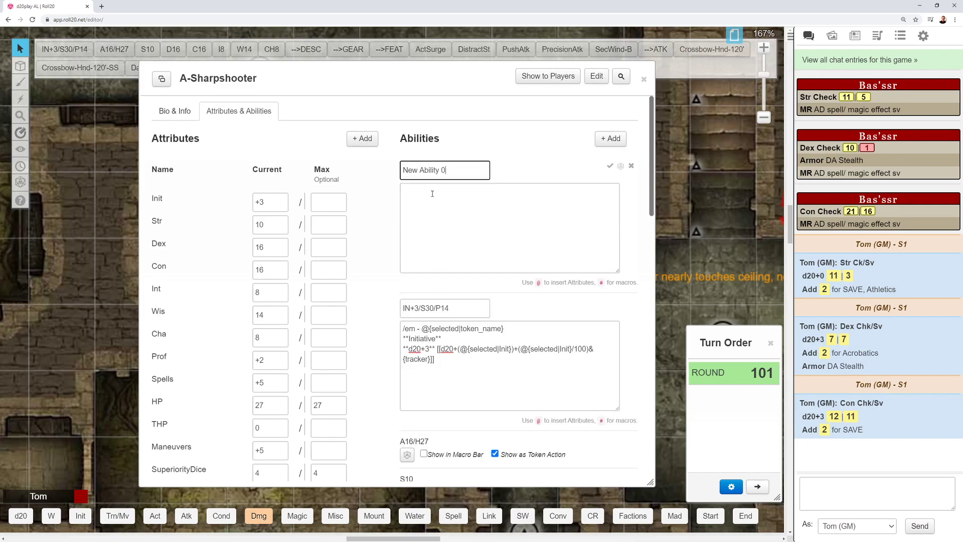
triple_click(434, 171)
text(IN)
text(+)
text(3)
text(/s)
text(S)
text(30)
text(/p)
text(P14)
Enter "/em - A" as the new ability's macro text and run it as a test.
click(442, 201)
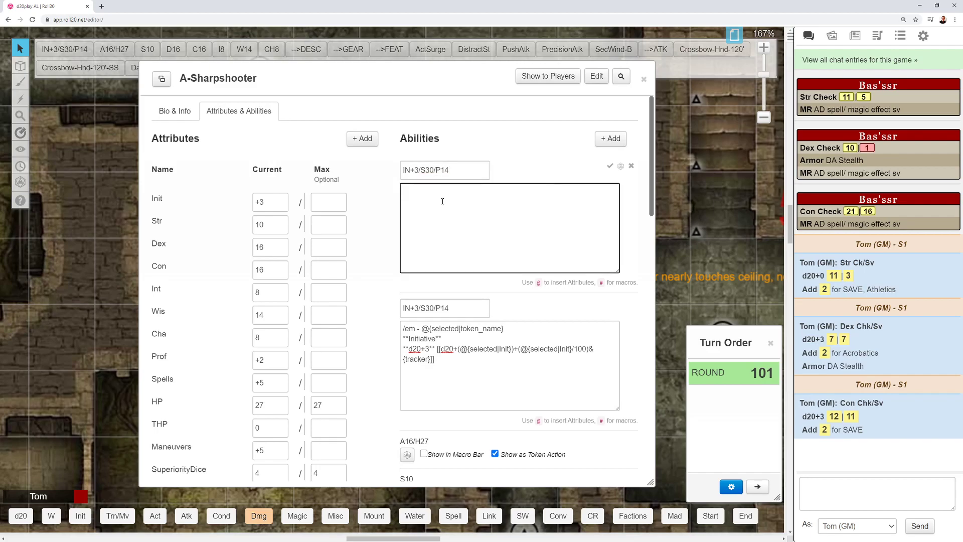
text(/em - A)
click(621, 166)
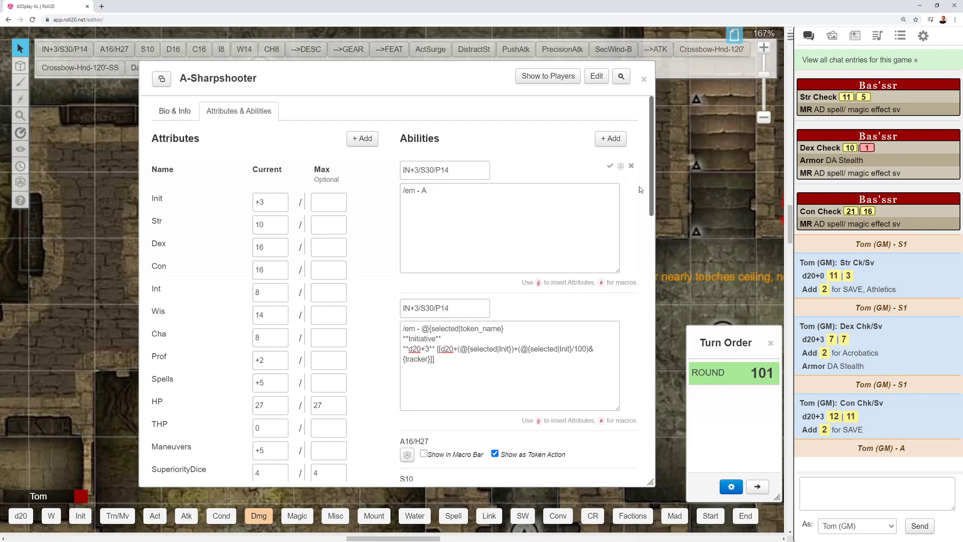
Replace the letter A in the new macro with @{selected|token_name} and test it.
double_click(431, 189)
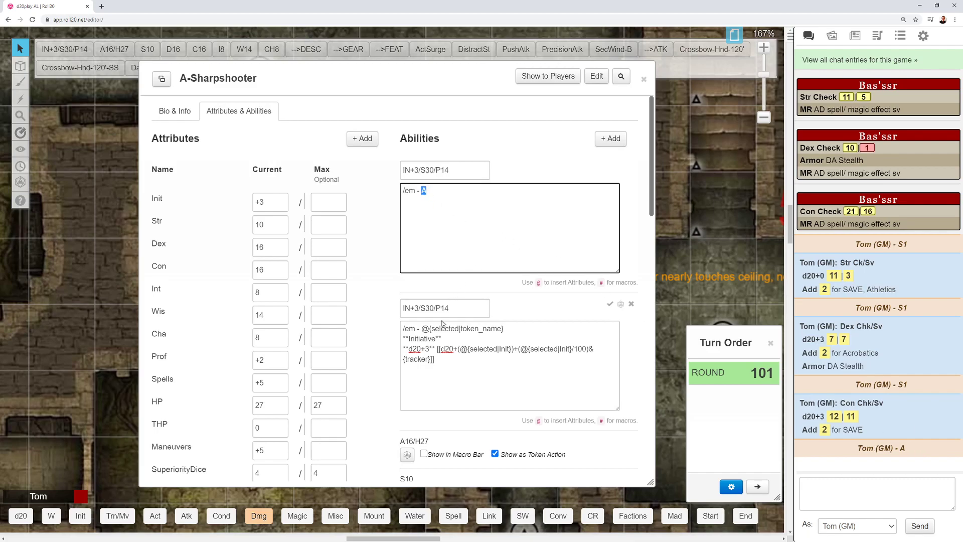
text(@{sele)
text(cted|token_name})
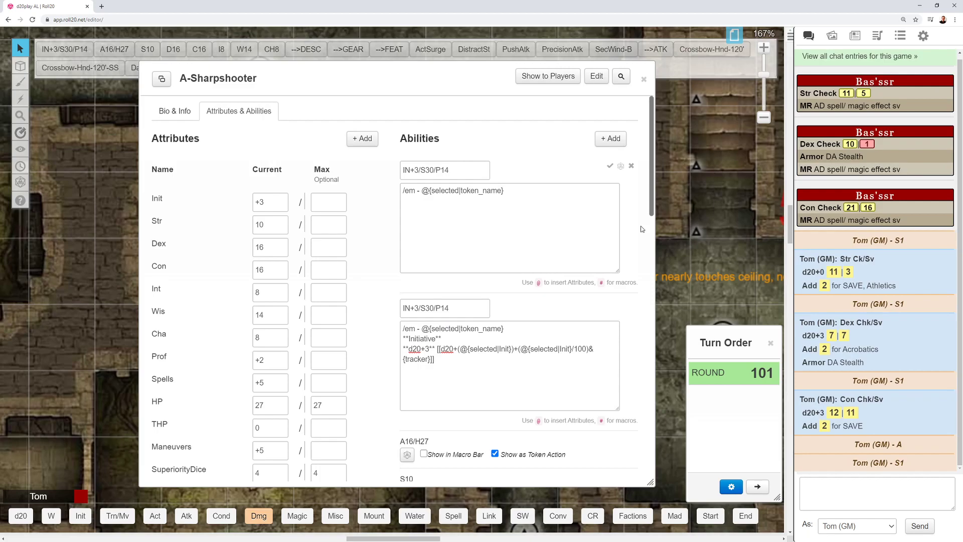
Add a second line reading **Initiative** to the new macro and test it.
click(512, 194)
key(Return)
text(**)
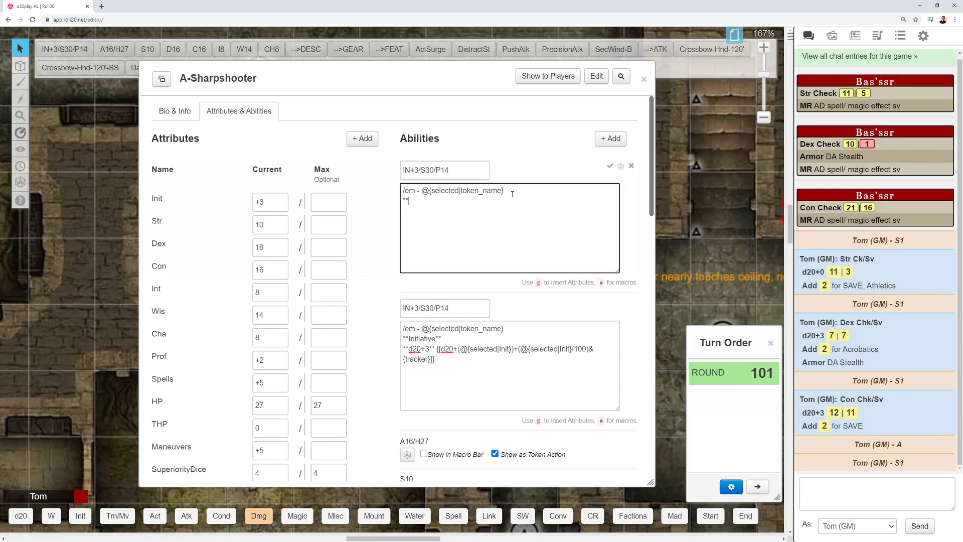
text(Initiative**)
Add a third line reading **d20+3** to the new macro and run it as a test.
click(455, 201)
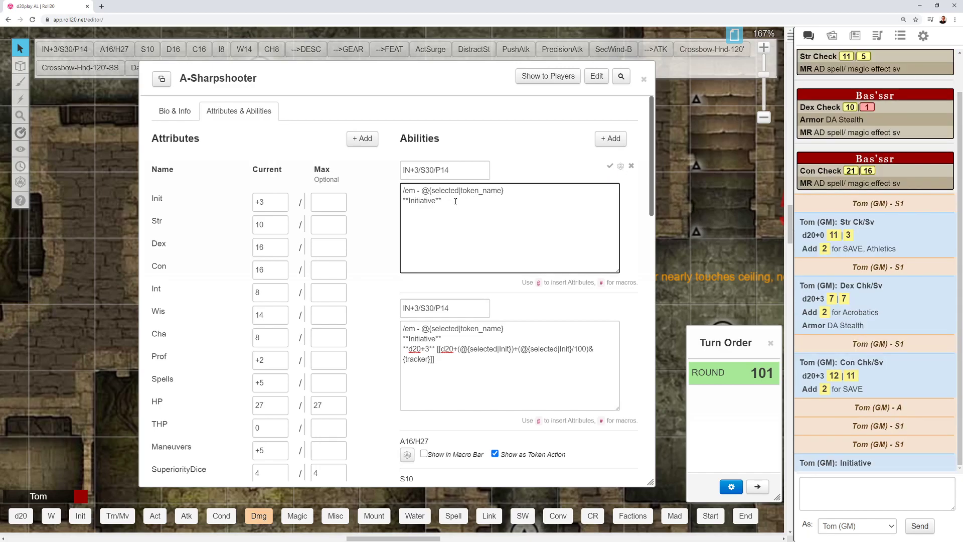
text(**d20+3**)
click(620, 166)
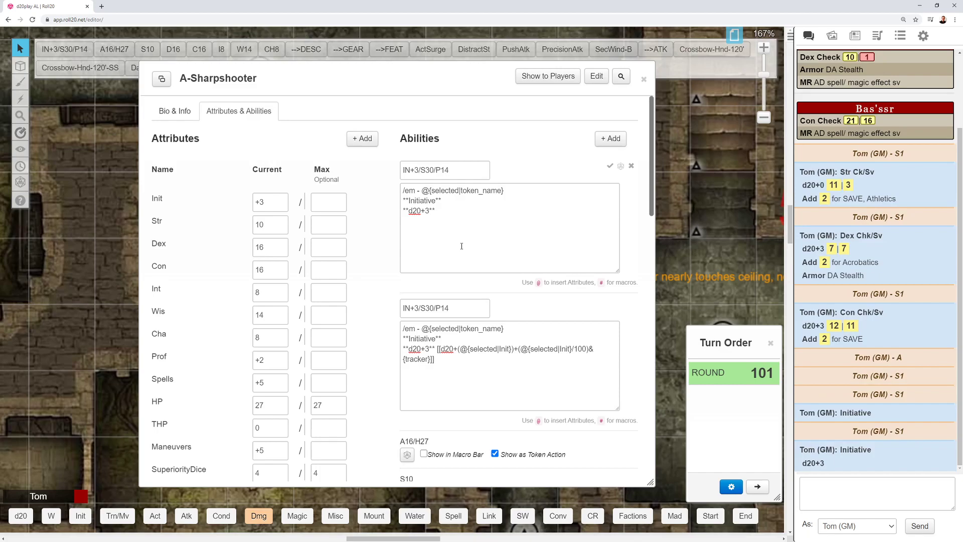
Append the inline roll [[d20+3]] to the macro's third line and run the ability.
click(441, 213)
text([)
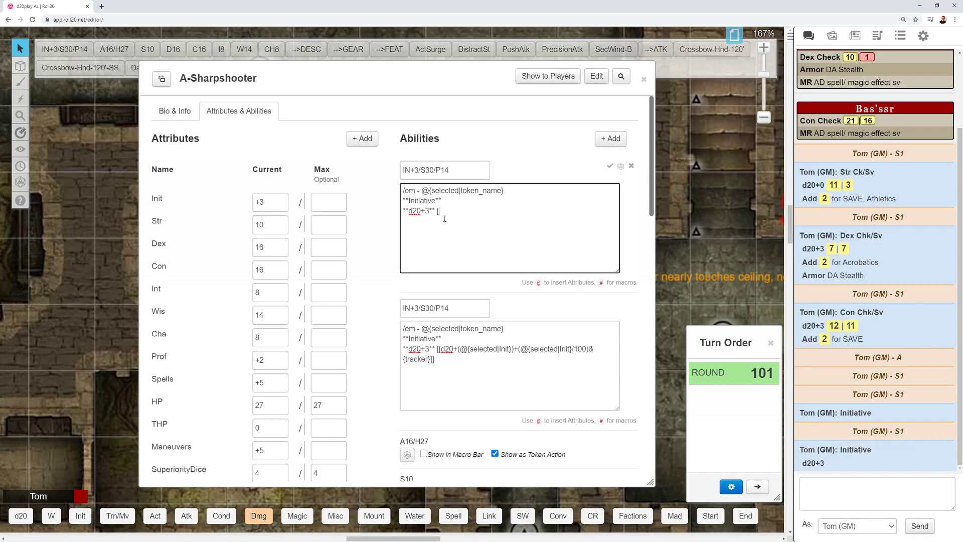
text([d20+3)
click(621, 166)
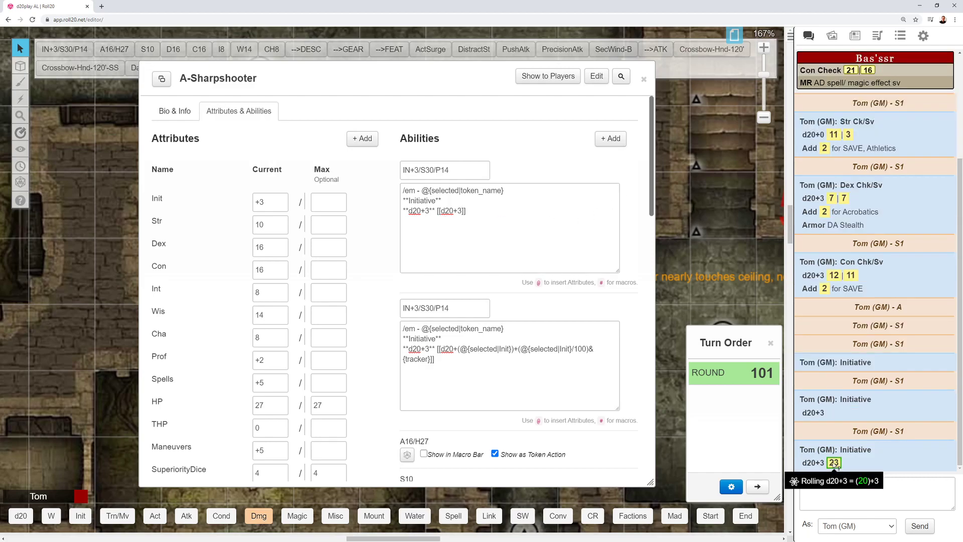
Insert &{tracker} after d20+3 inside the inline roll and run the ability.
click(463, 210)
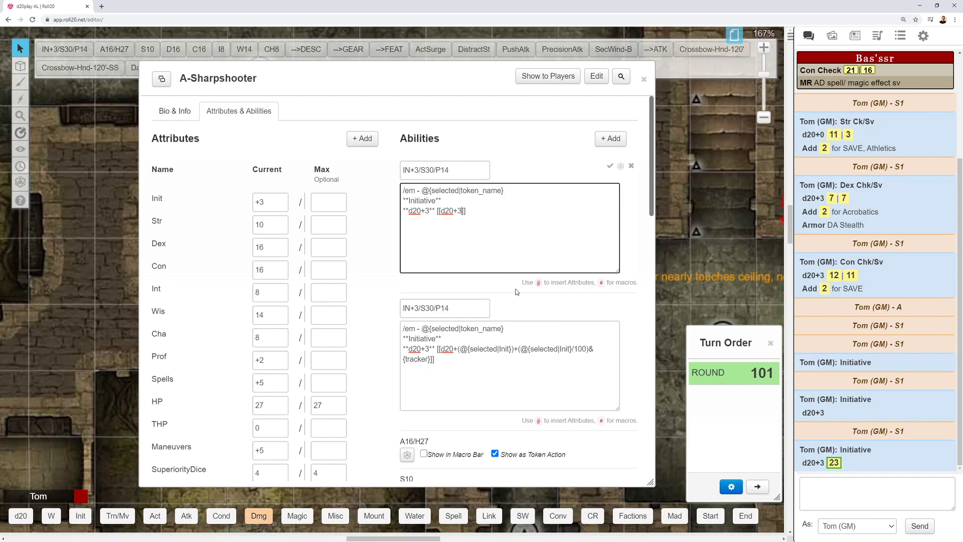
text(&{tracker})
click(621, 166)
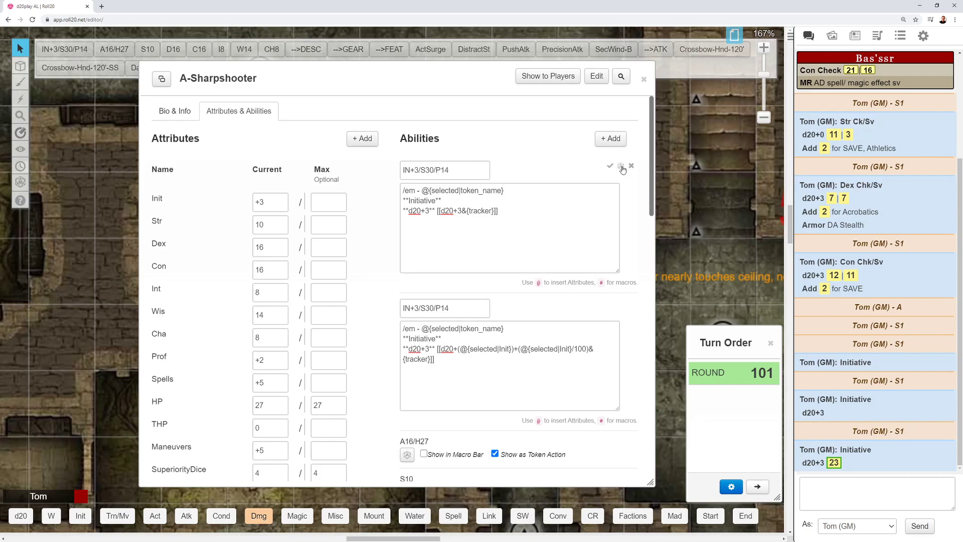
Save and reopen the new IN+3/S30/P14 ability and roll it repeatedly to test the turn order entry.
mouse_move(742, 387)
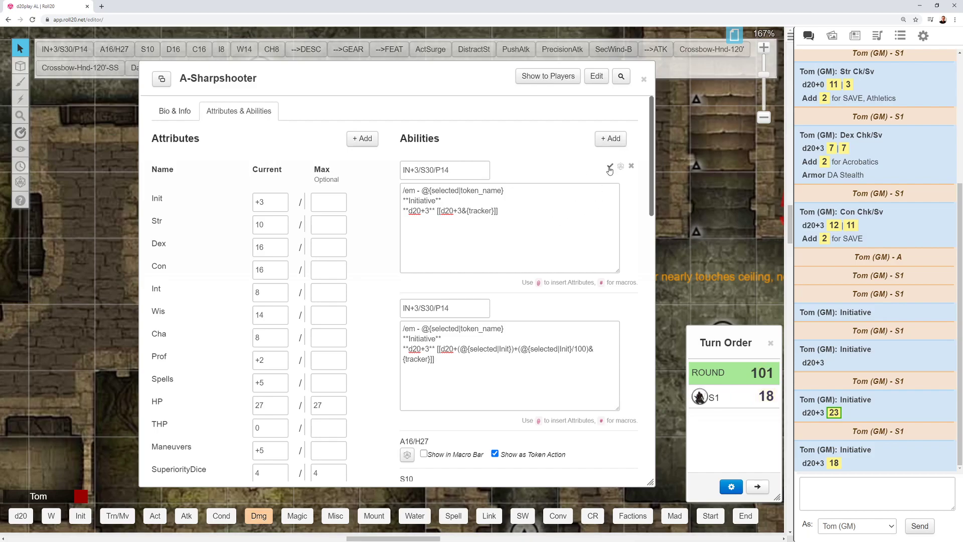
click(609, 167)
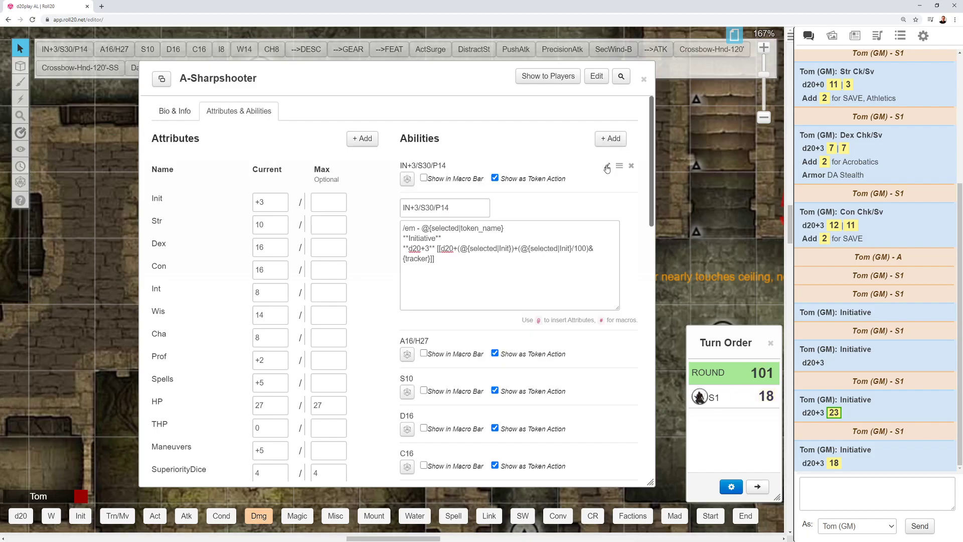
click(607, 168)
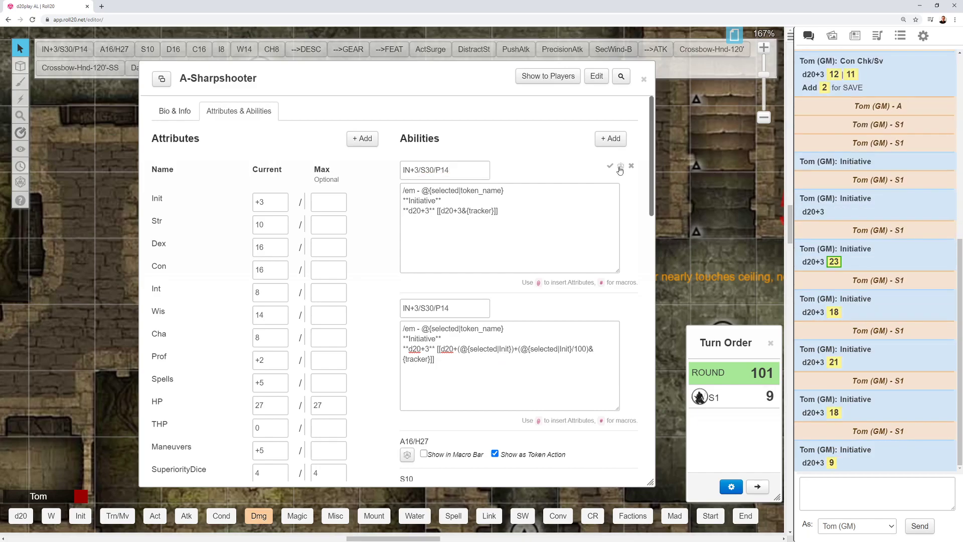
click(620, 167)
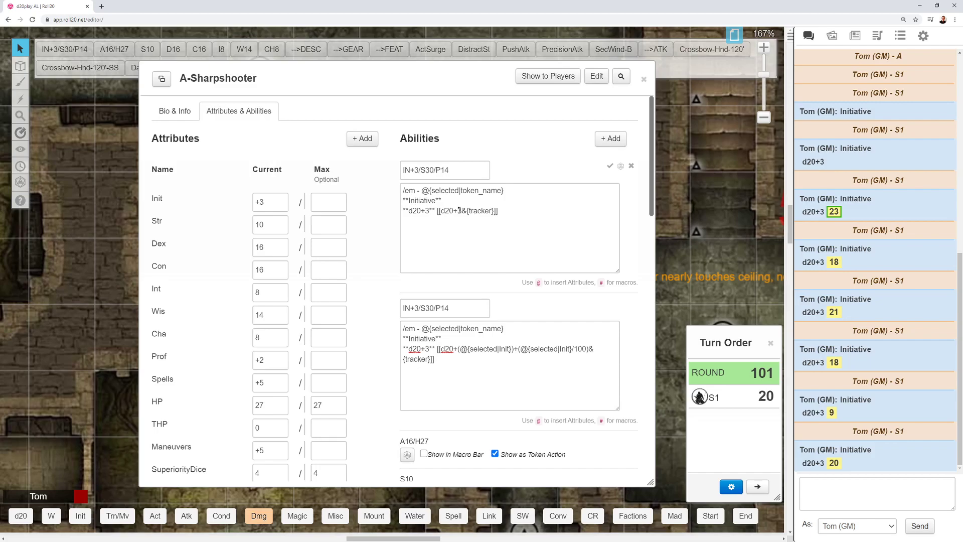
Replace the 3 inside the macro's inline roll with the attribute reference (@{selected|Init}).
double_click(459, 211)
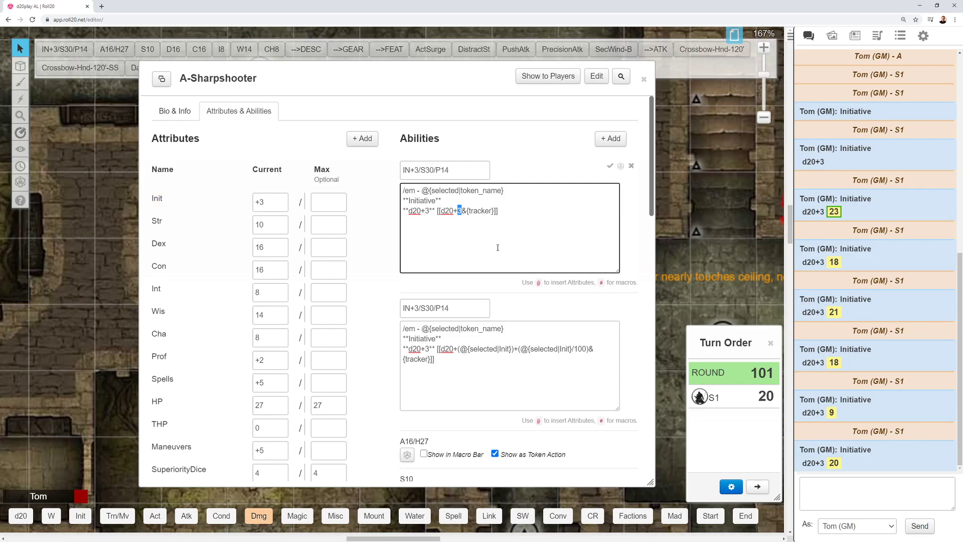
text((@{selected|Init}))
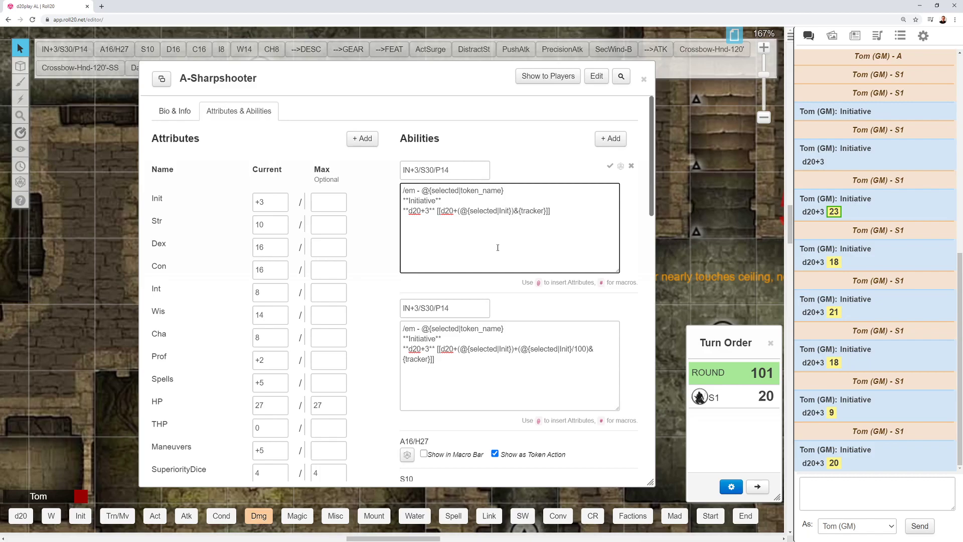
Add the tie-breaker +(@{selected|Init}/100) before &{tracker} in the inline roll and run the ability.
key(shift+Left)
key(shift+Left)
key(shift+Left)
key(shift+Left)
key(shift+Left)
key(shift+Left)
key(shift+Left)
key(shift+Left)
key(shift+Left)
key(shift+Left)
key(shift+Left)
key(shift+Left)
key(shift+Left)
key(shift+Left)
key(shift+Left)
key(shift+Left)
key(shift+Left)
key(shift+Left)
key(shift+Left)
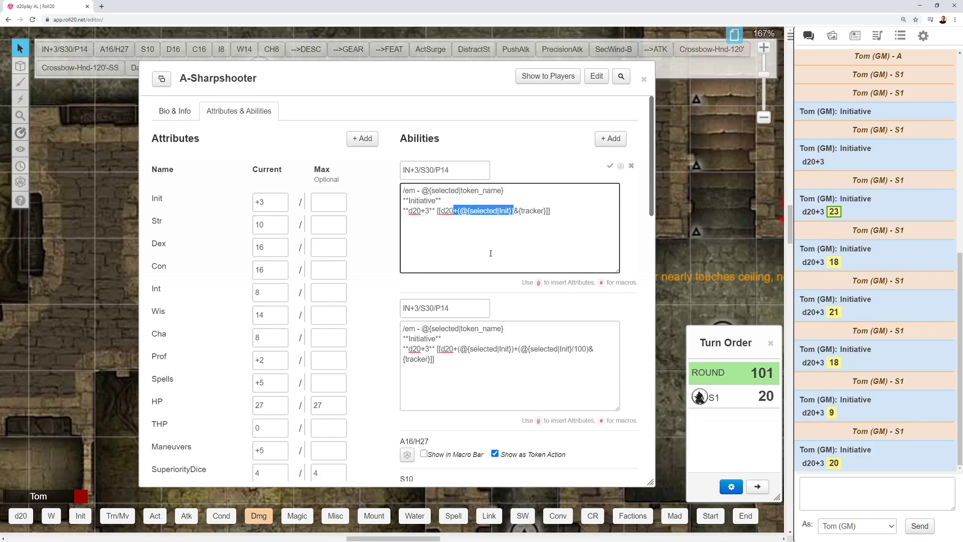
key(ctrl+c)
key(Right)
key(ctrl+v)
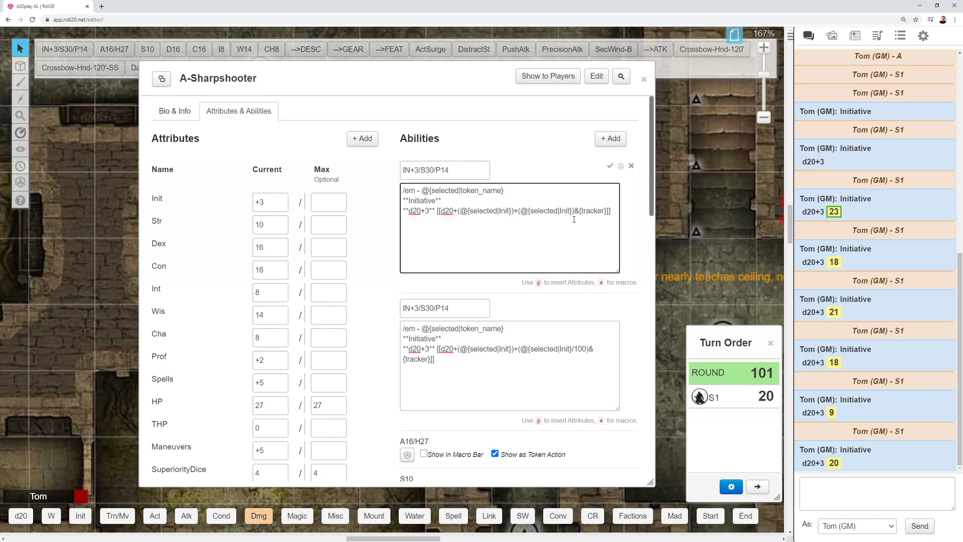
key(Left)
text(/100)
click(621, 167)
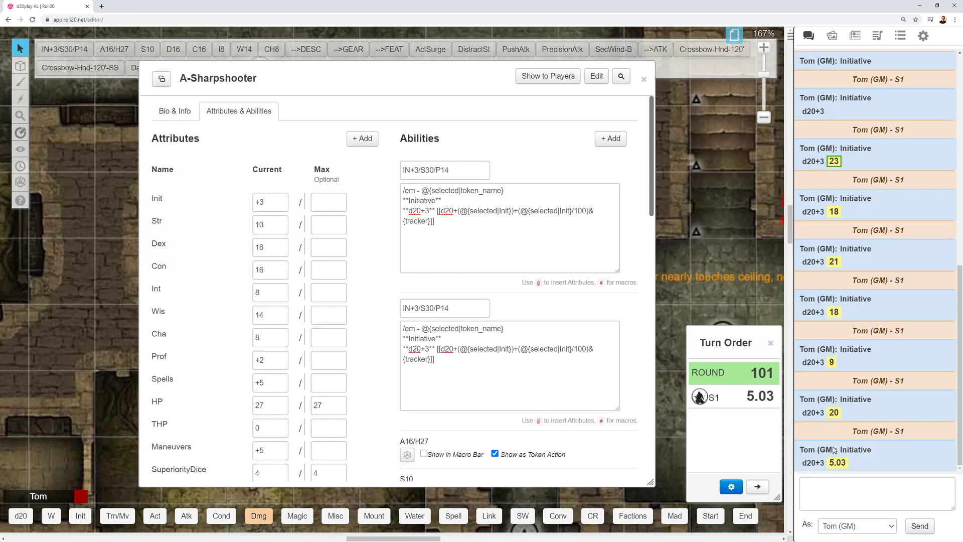
mouse_move(843, 463)
Delete the original duplicate IN+3/S30/P14 ability and save the new one.
click(630, 304)
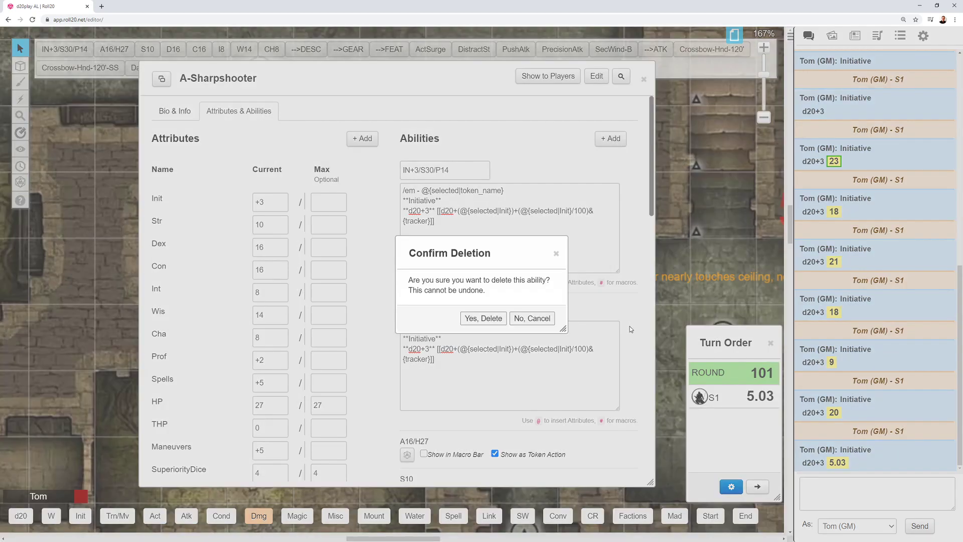
click(485, 319)
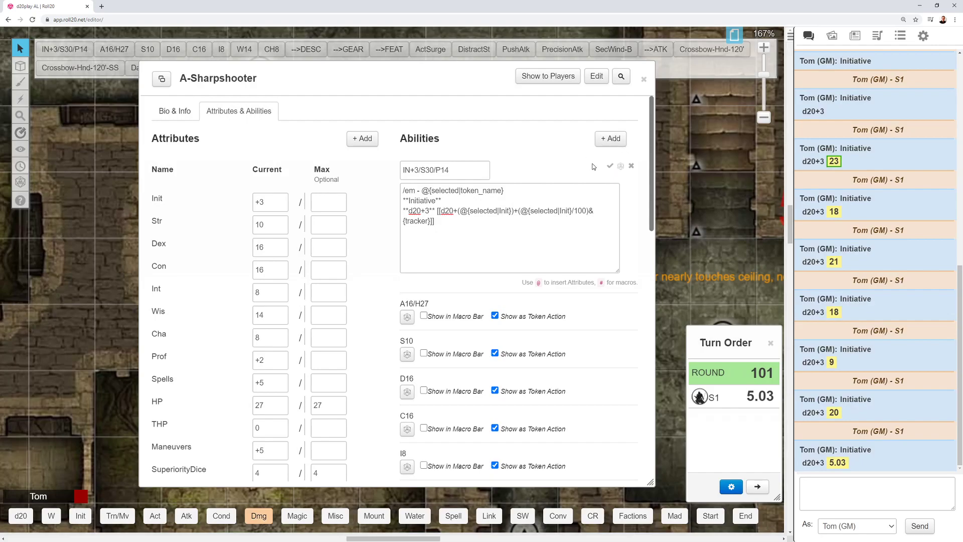
click(612, 169)
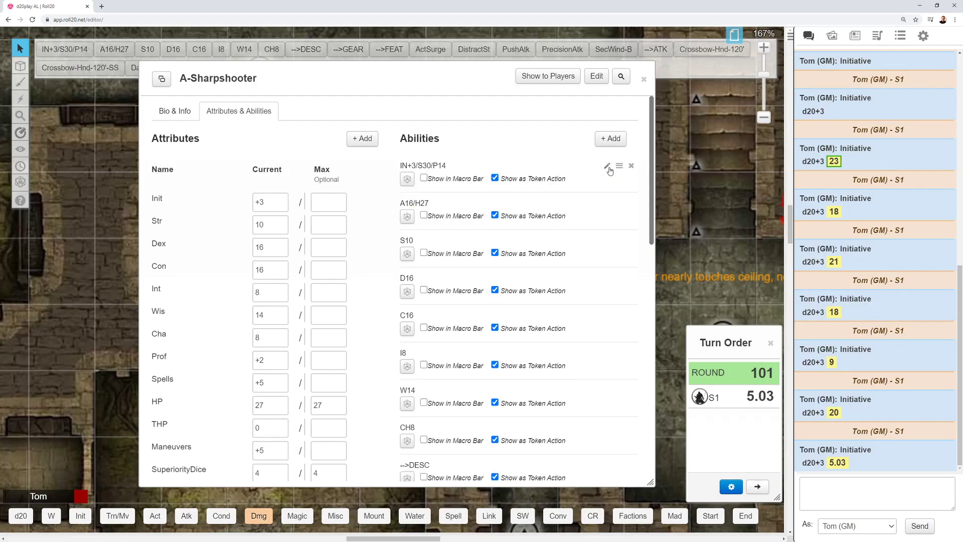
Close the sharpshooter's sheet, select its token and run the IN+3/S30/P14 token action.
click(644, 79)
click(617, 234)
click(525, 270)
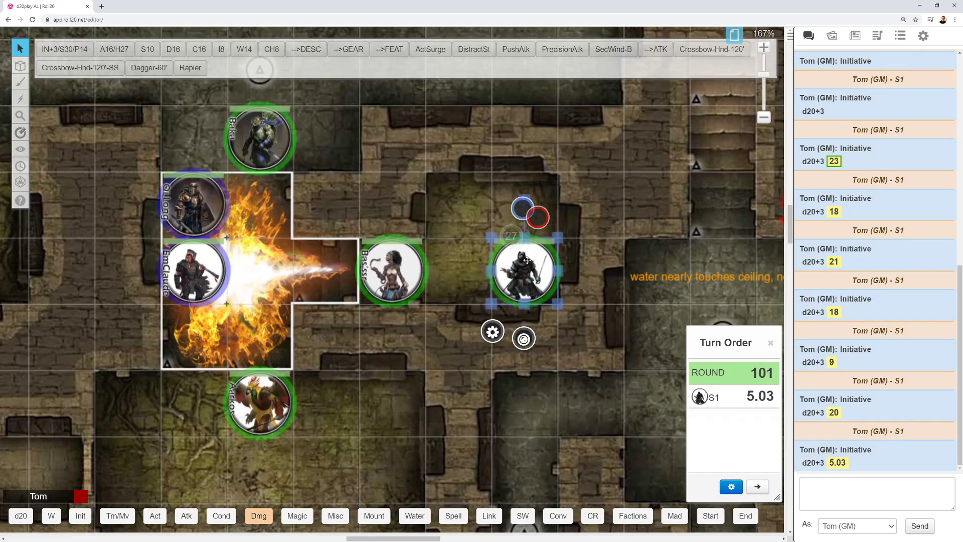
click(72, 52)
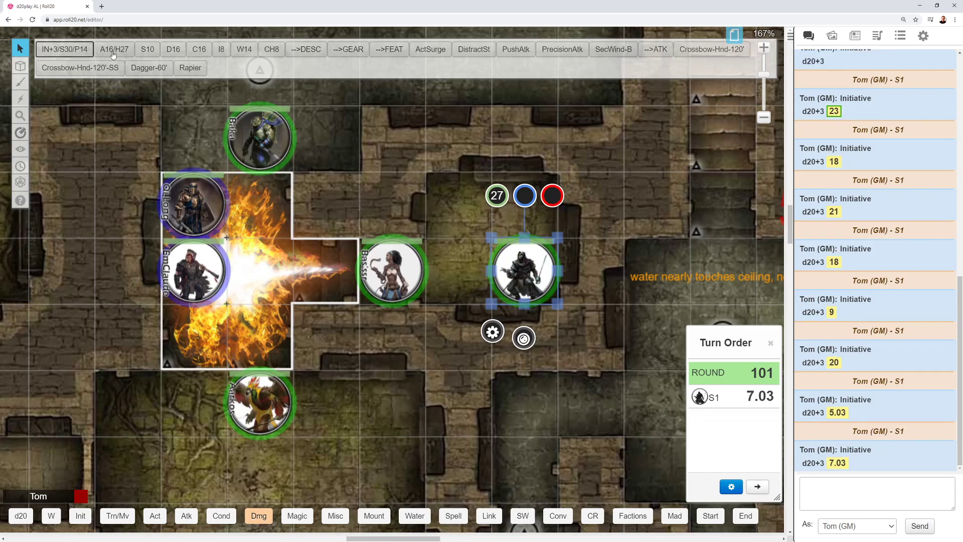
Roll the sharpshooter's S10, D16, C16 and I8 token actions.
click(146, 50)
click(173, 49)
click(198, 49)
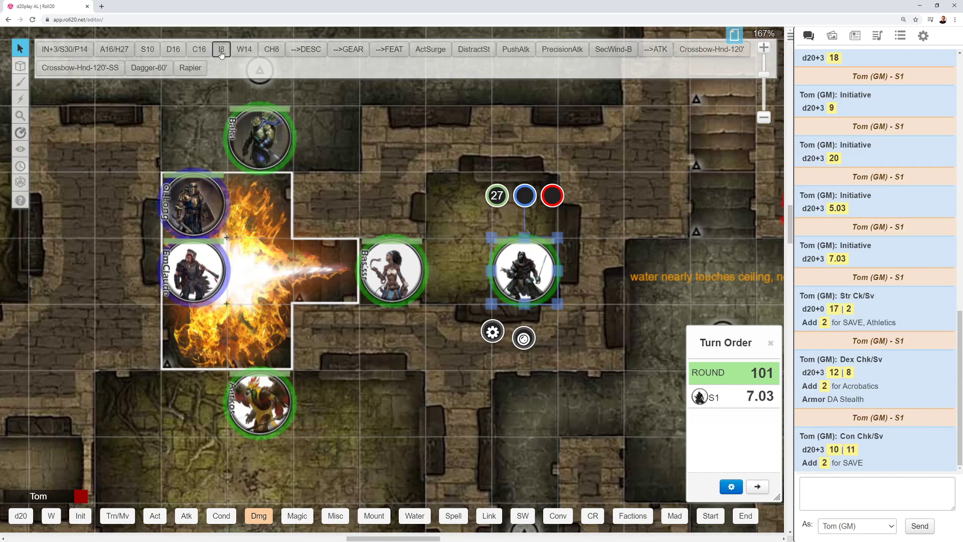
click(221, 49)
Roll initiative for the Bas'ssr and Baka tokens with their token actions, then deselect Baka.
click(401, 269)
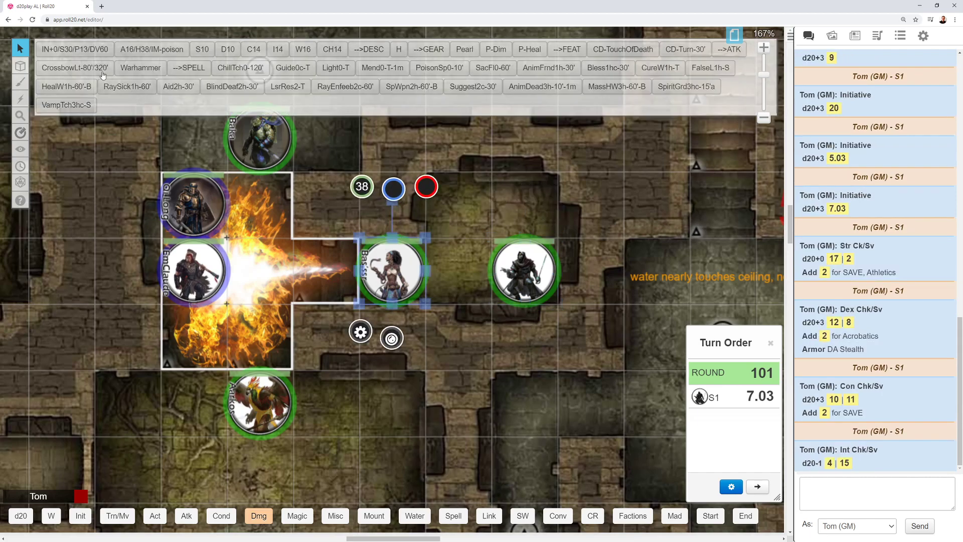
click(79, 53)
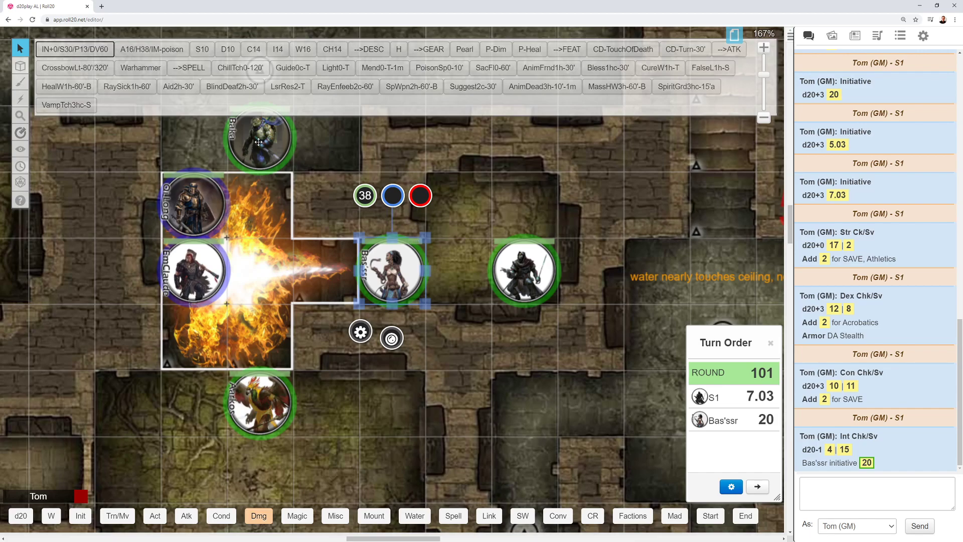
click(259, 142)
click(70, 49)
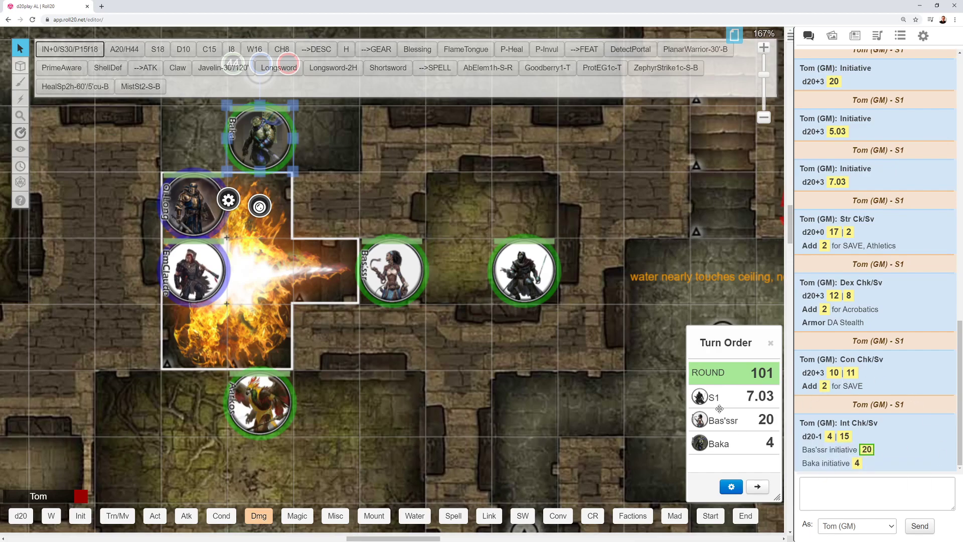
click(399, 201)
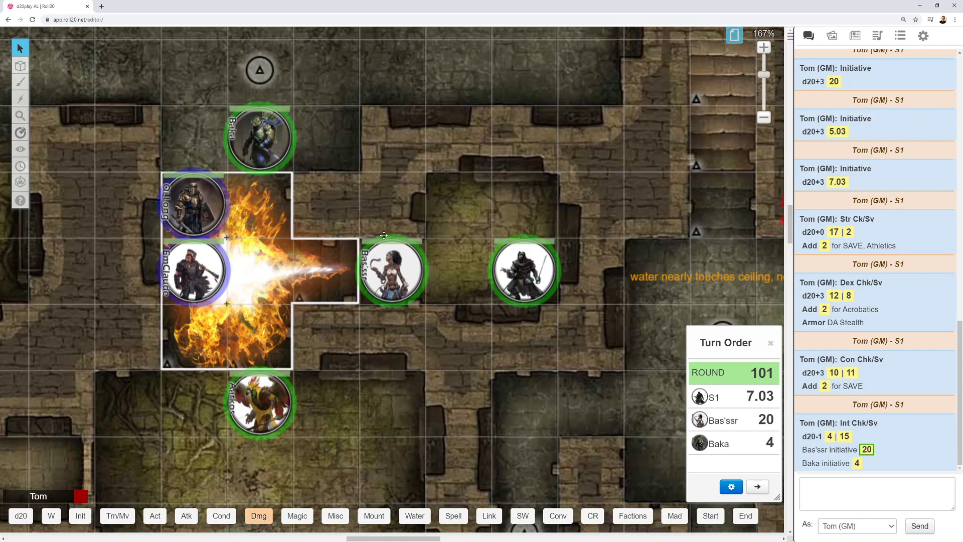
Roll Baka's W16 check and open the Attributes & Abilities of Baka's sheet.
click(252, 136)
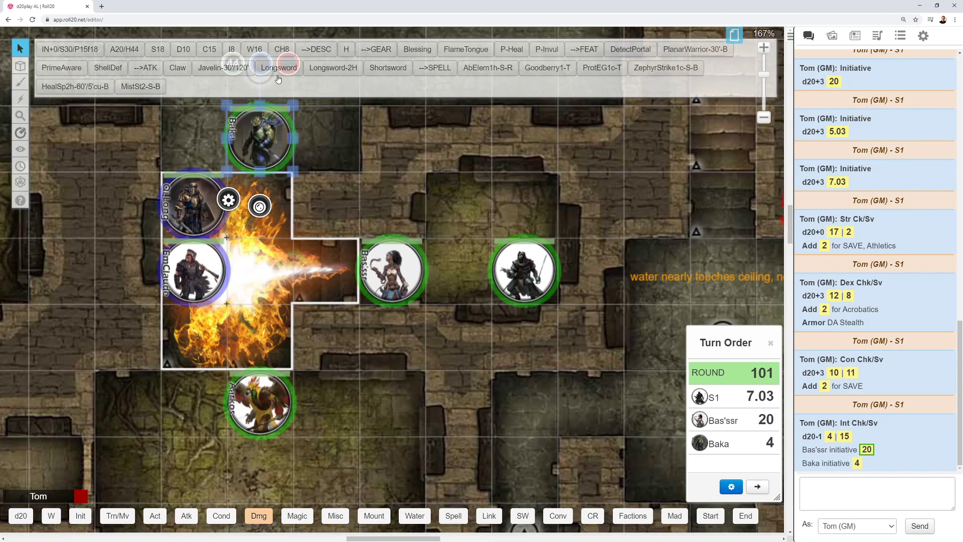
click(260, 53)
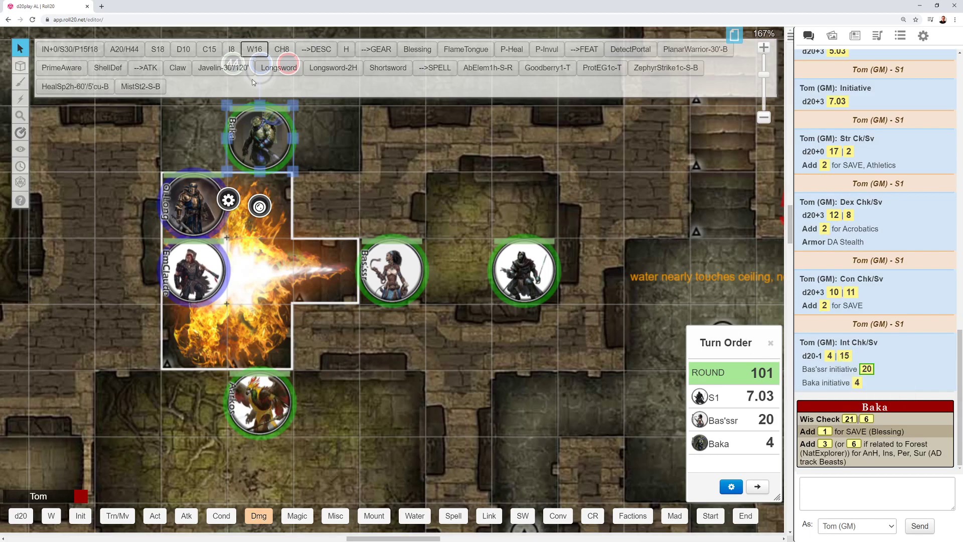
click(250, 50)
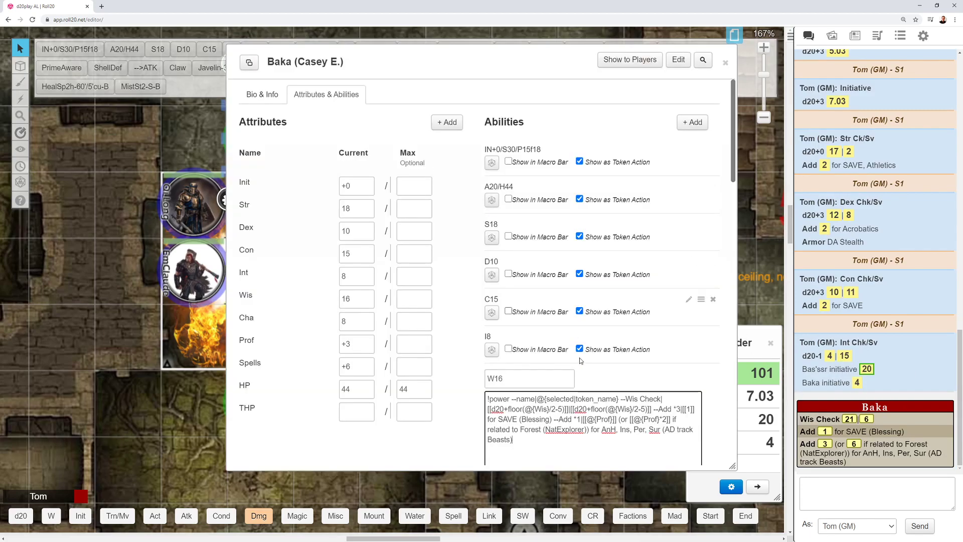
Add a new ability to Baka, show it as a token action and move it directly above W16.
scroll(731, 150, down, 10)
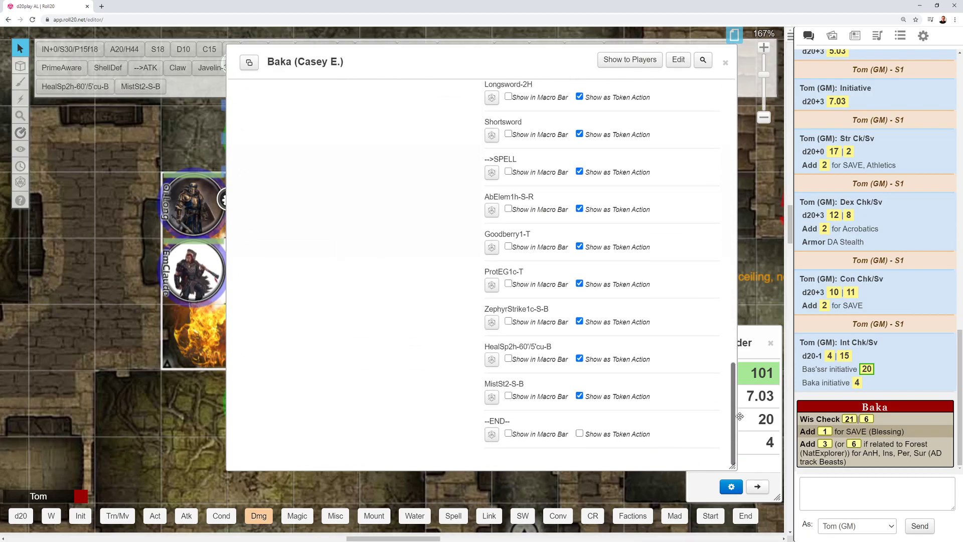
scroll(733, 119, up, 10)
click(696, 125)
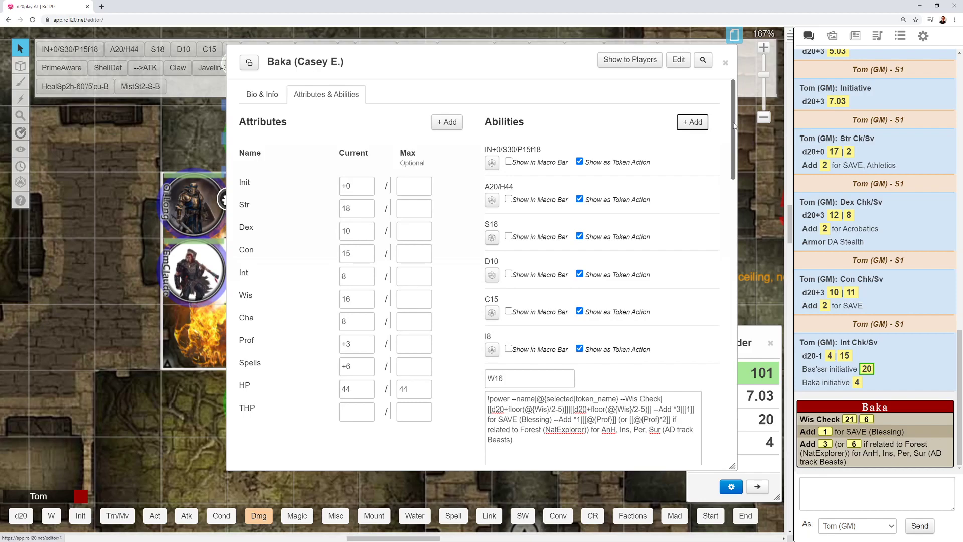
scroll(602, 301, down, 10)
click(579, 433)
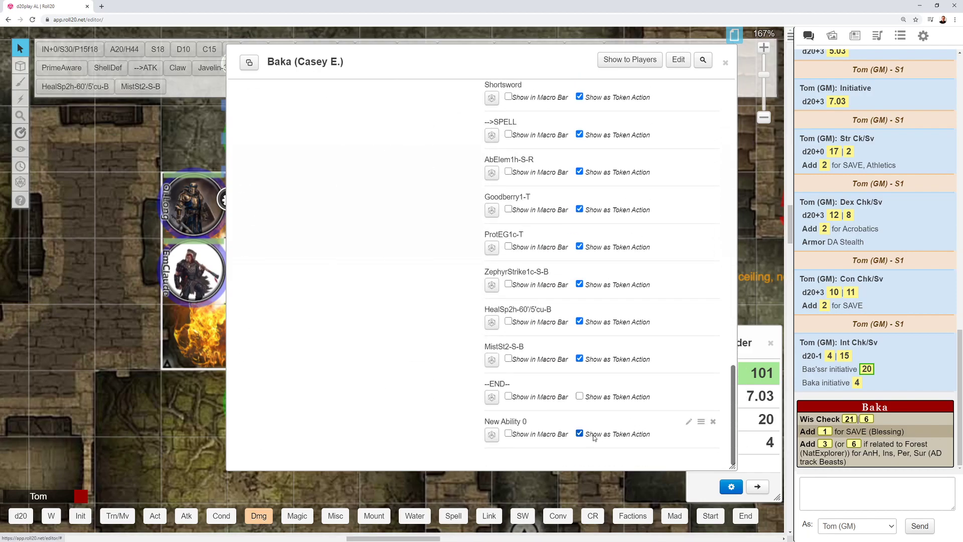
drag(701, 421, 652, 240)
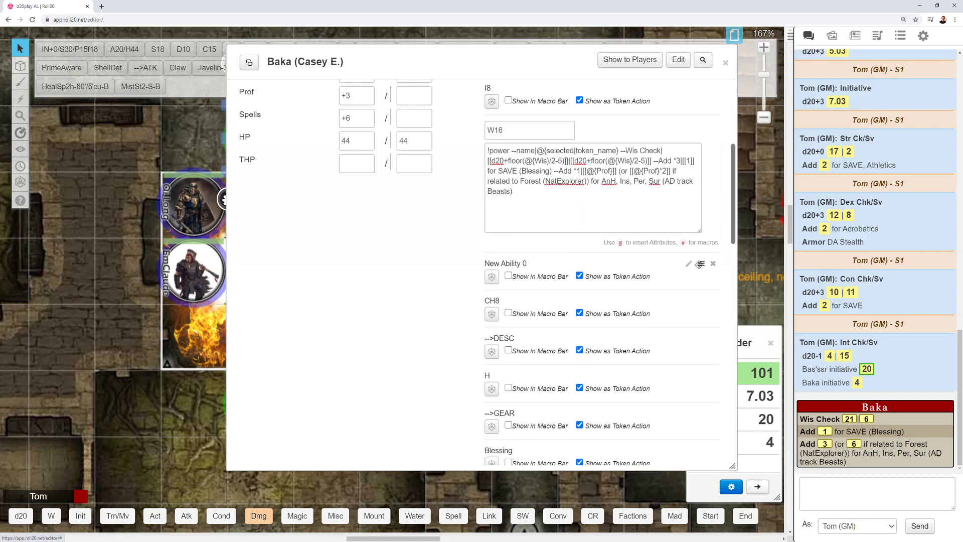
drag(701, 265, 619, 167)
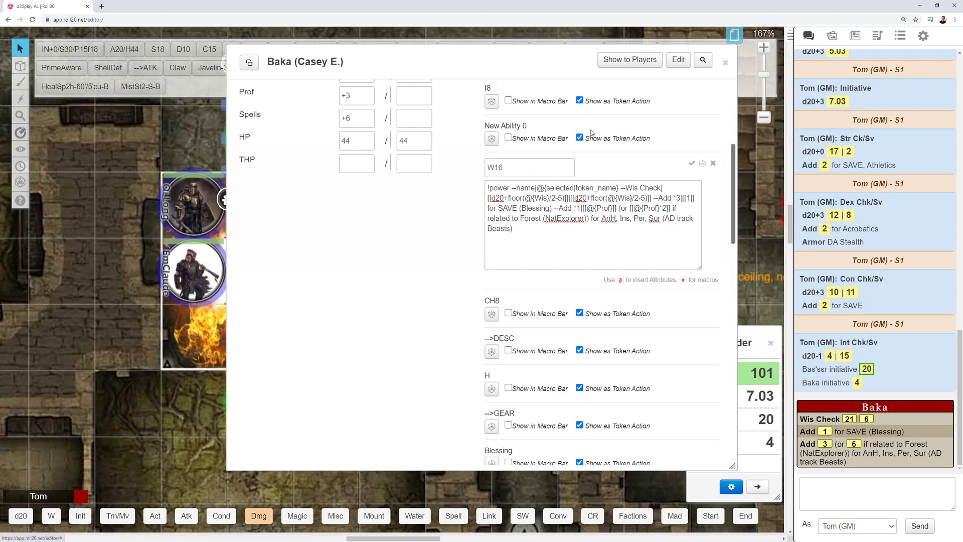
Name the new ability W16 and rename the original Wisdom ability W16x.
click(690, 128)
drag(549, 130, 466, 119)
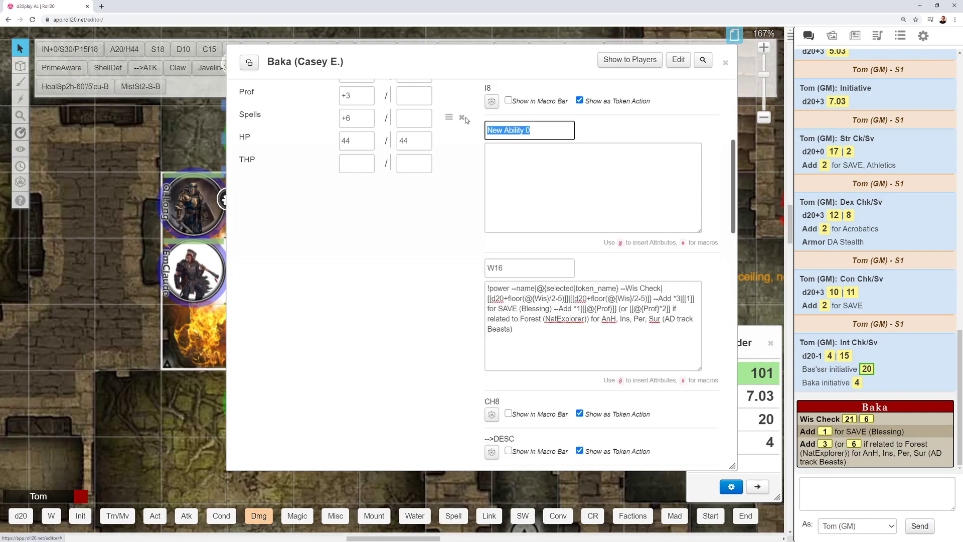
text(W16)
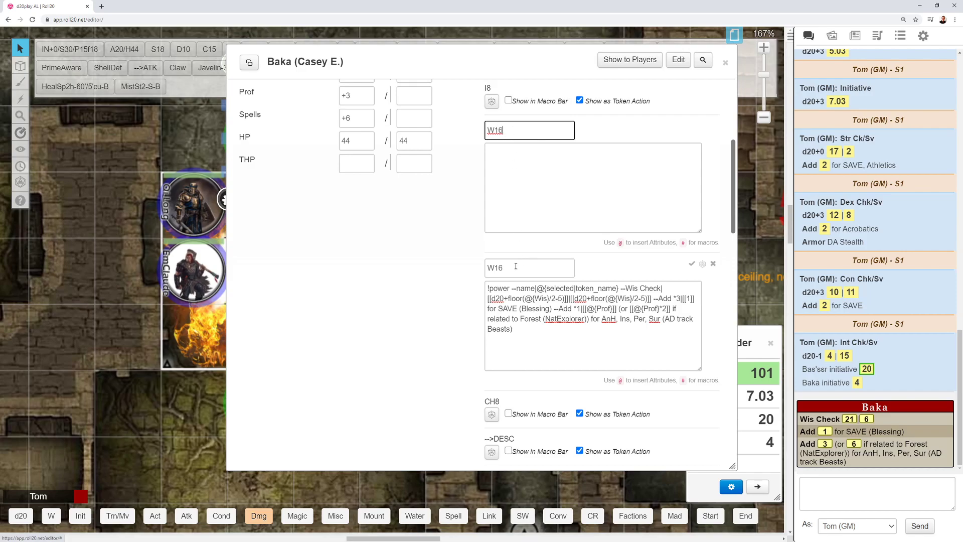
click(537, 269)
text(x)
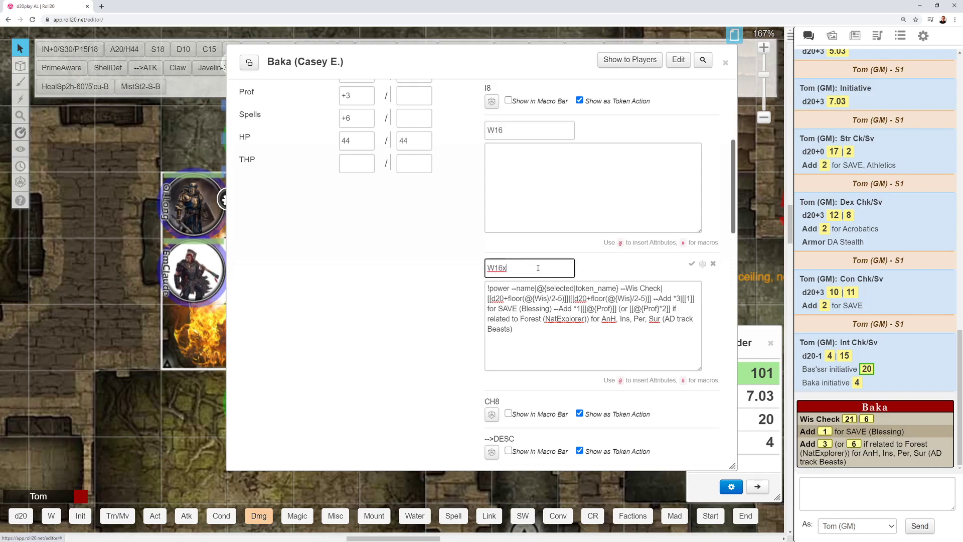
Enter !power --name|@{selected|token_name} as the new W16 macro and run it.
click(509, 162)
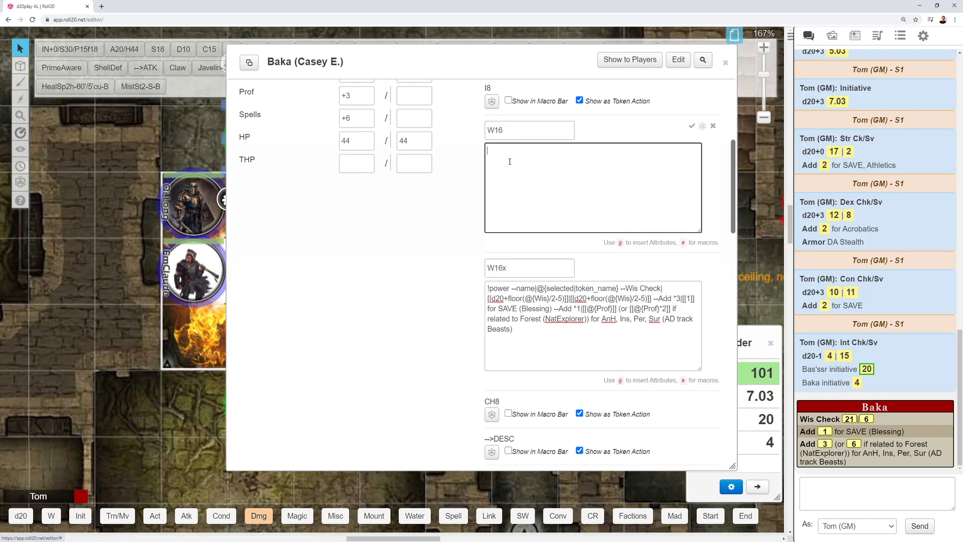
text(!power --name|)
text(@)
text({selected|token_name})
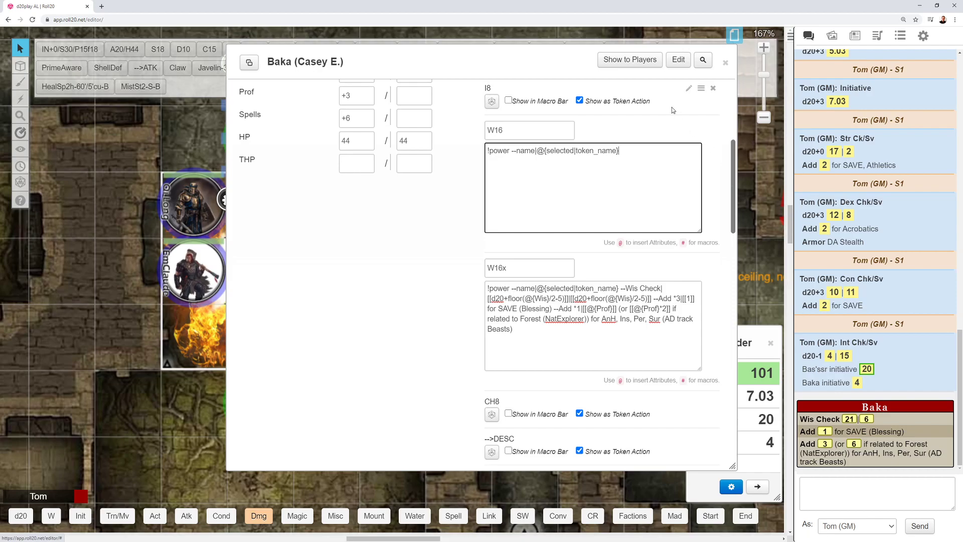
click(704, 130)
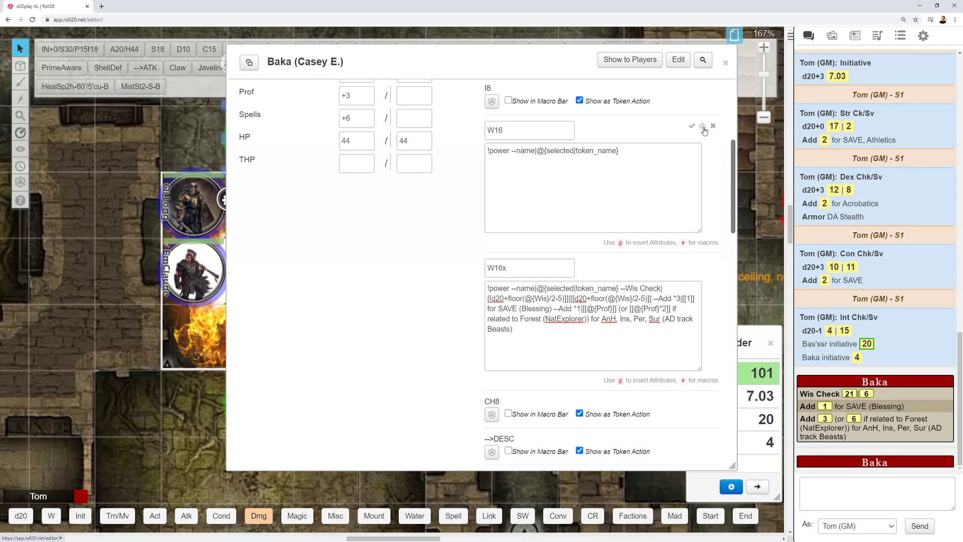
Append a --Wis Check row with an inline d20+3 roll to the new W16 macro and save the ability.
click(625, 151)
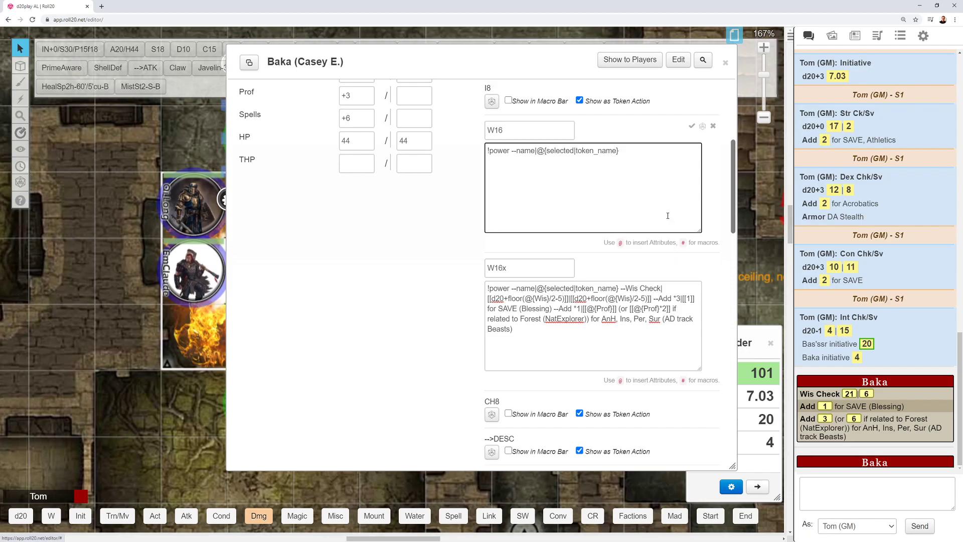
text(--Wis Check|[[d20+3])
click(692, 126)
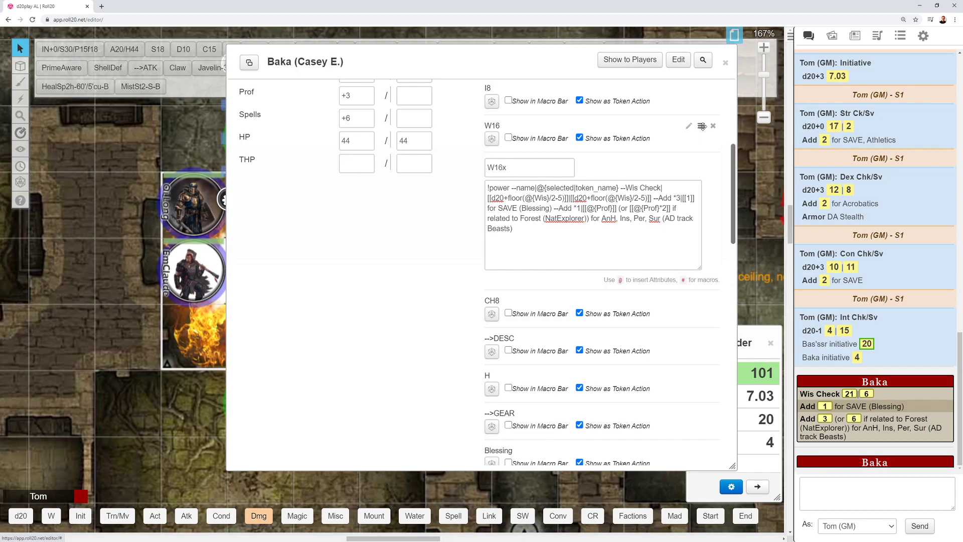
Run the W16 macro, replace the 3 in its d20+3 roll with floor(@{Wis}/2-5), and run it again.
click(699, 128)
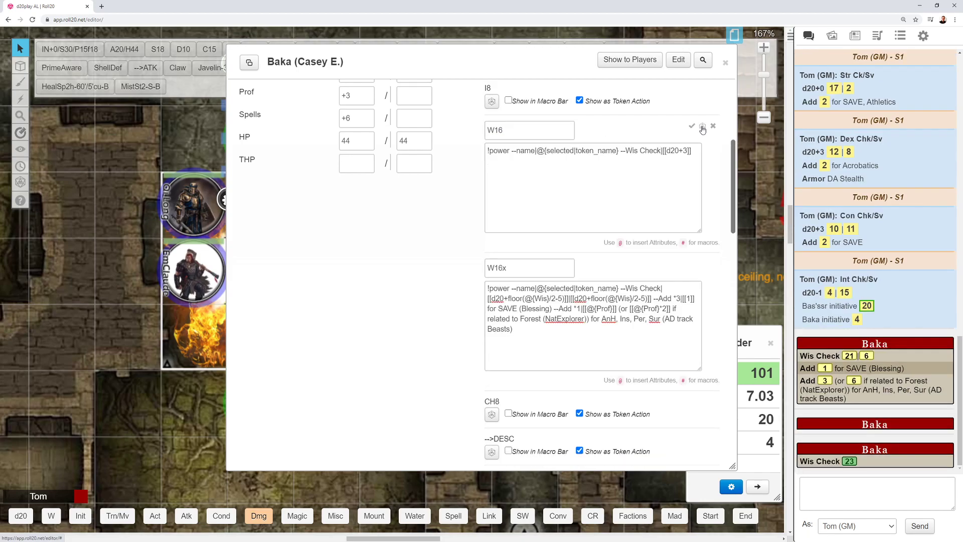
mouse_move(846, 460)
double_click(685, 153)
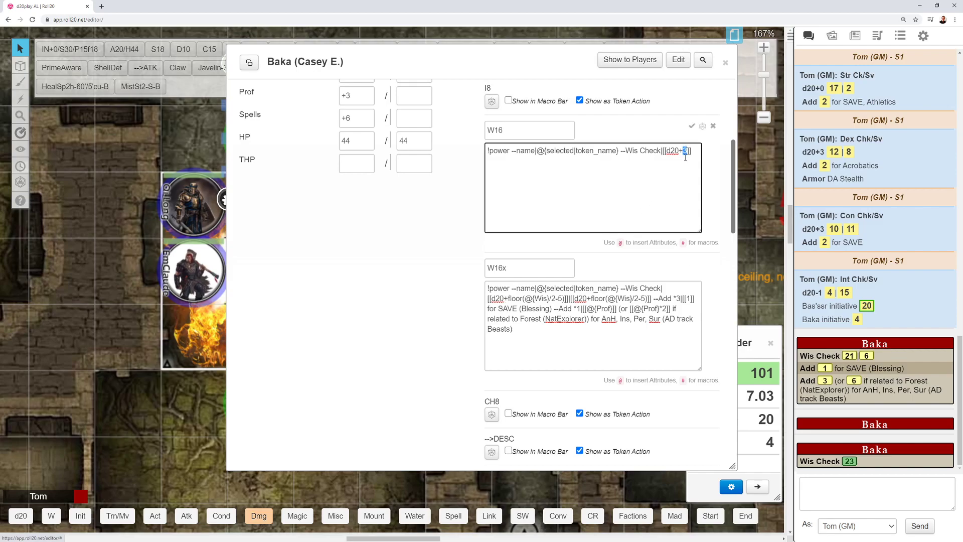
text(floor()
text(@)
text({)
text(Wis)
text(}/2-)
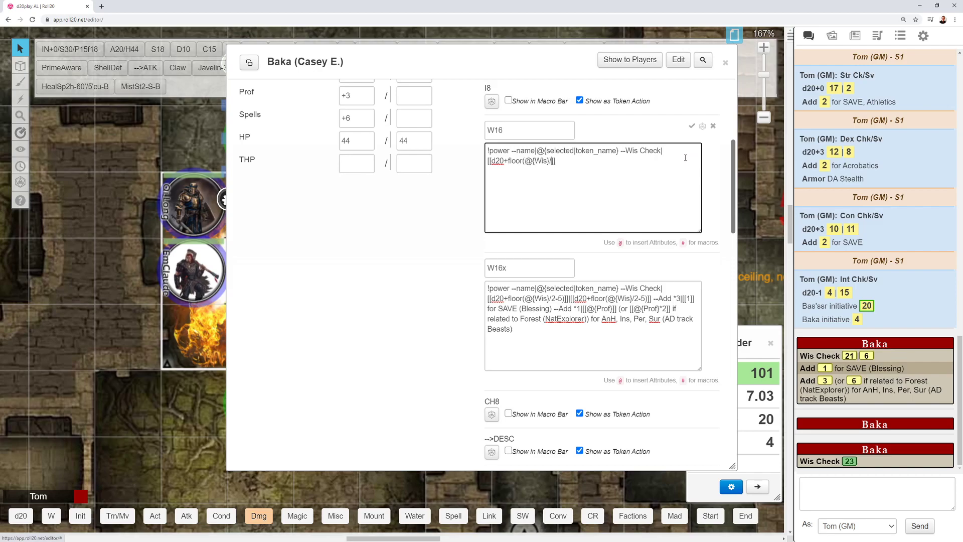
text(5))
scroll(478, 175, up, 3)
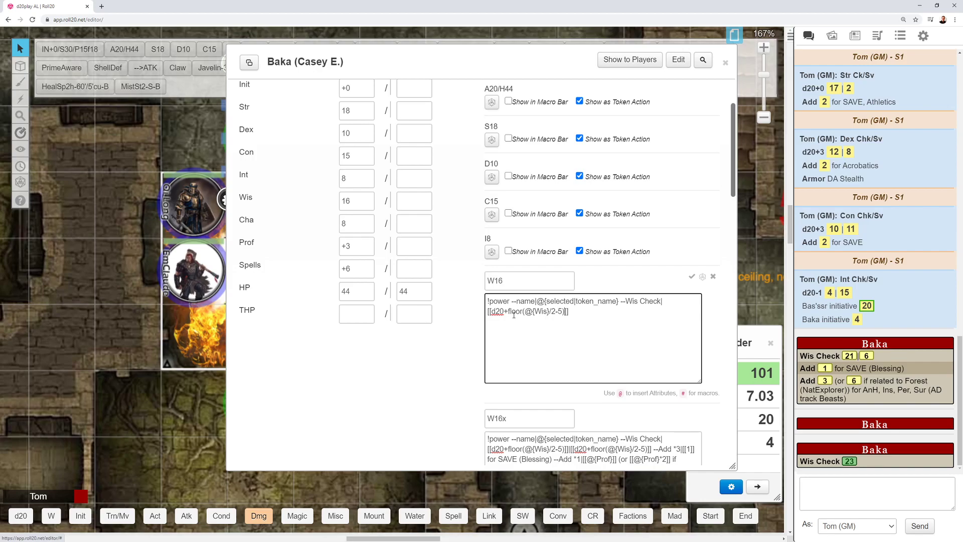
click(702, 279)
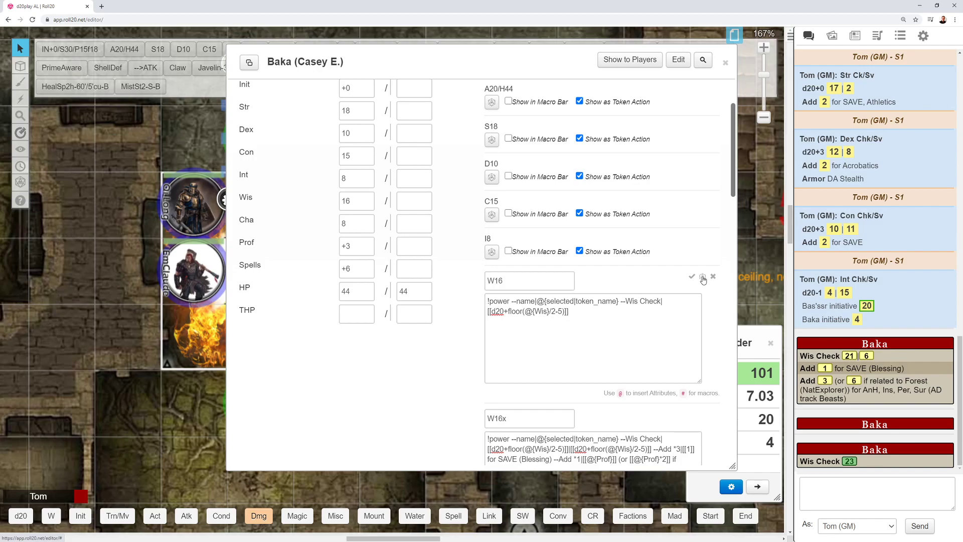
click(703, 279)
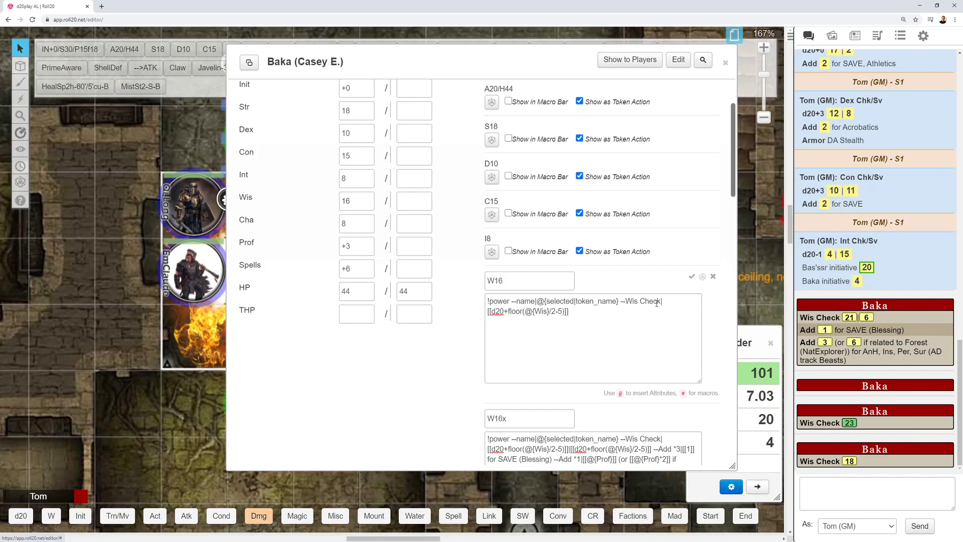
Append a second |[[d20+floor(@{Wis}/2-5)]] roll to the Wis Check row of W16 and run the macro.
drag(488, 311, 576, 311)
key(ctrl+c)
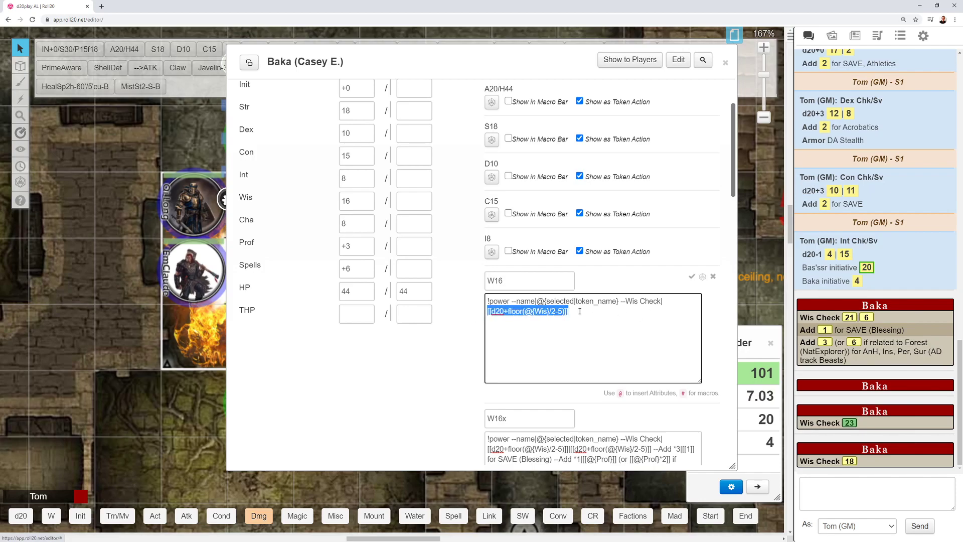
click(580, 312)
text(|)
key(ctrl+v)
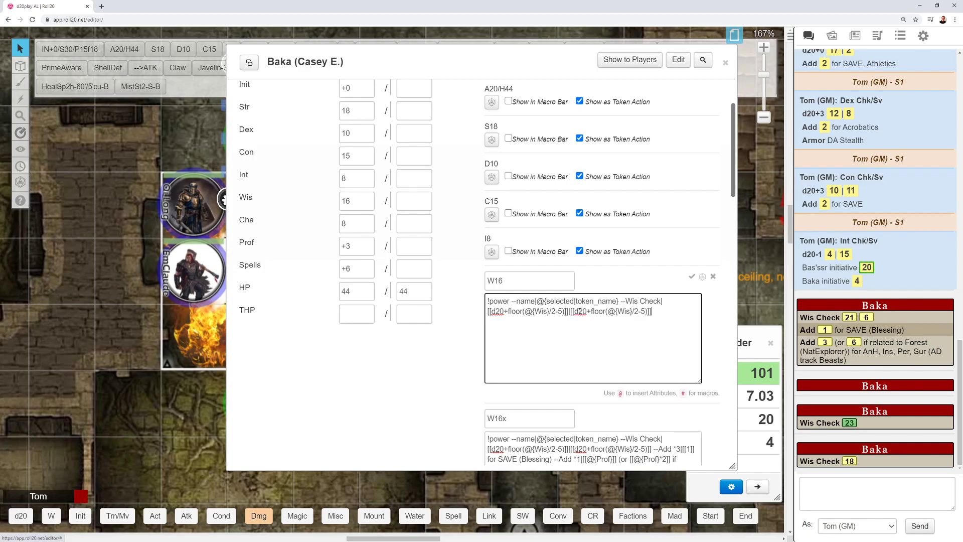
click(702, 278)
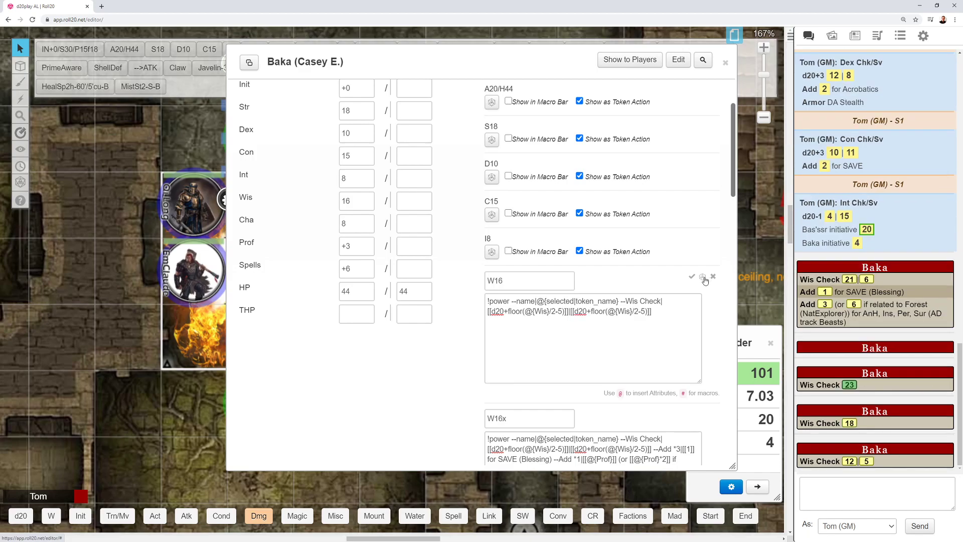
Copy the row --Add *3|[[1]] for SAVE (Blessing) from W16x to the end of the W16 macro and run it.
scroll(689, 331, down, 2)
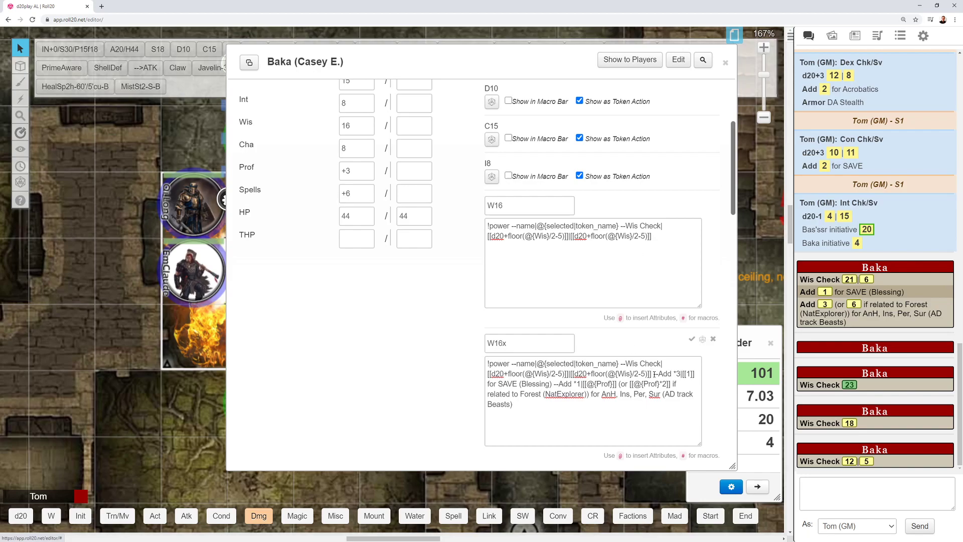
drag(655, 373, 555, 383)
key(ctrl+c)
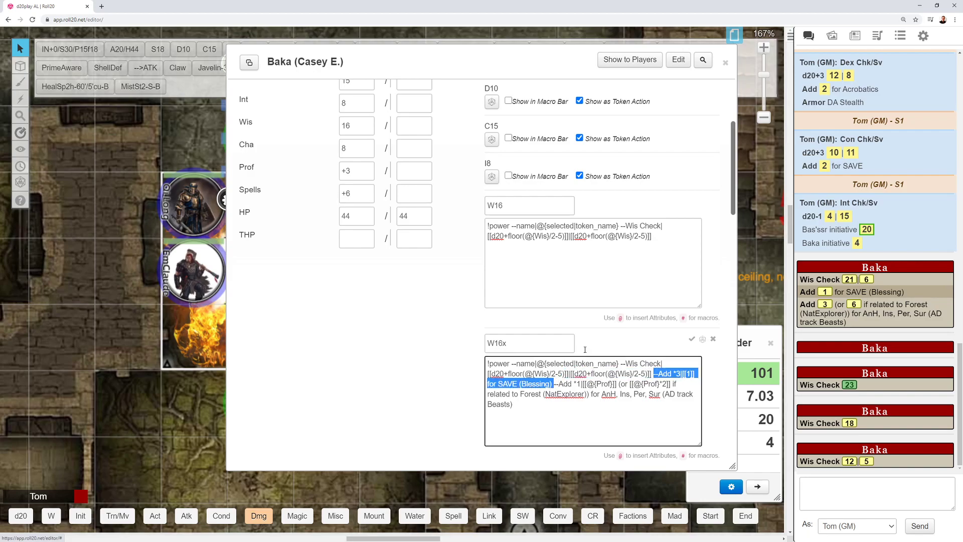
click(662, 238)
key(ctrl+v)
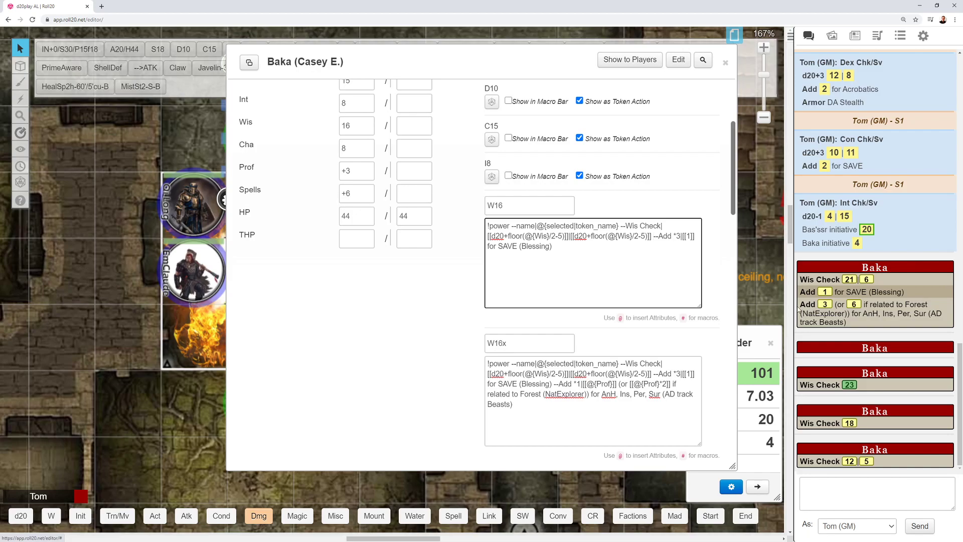
mouse_move(707, 266)
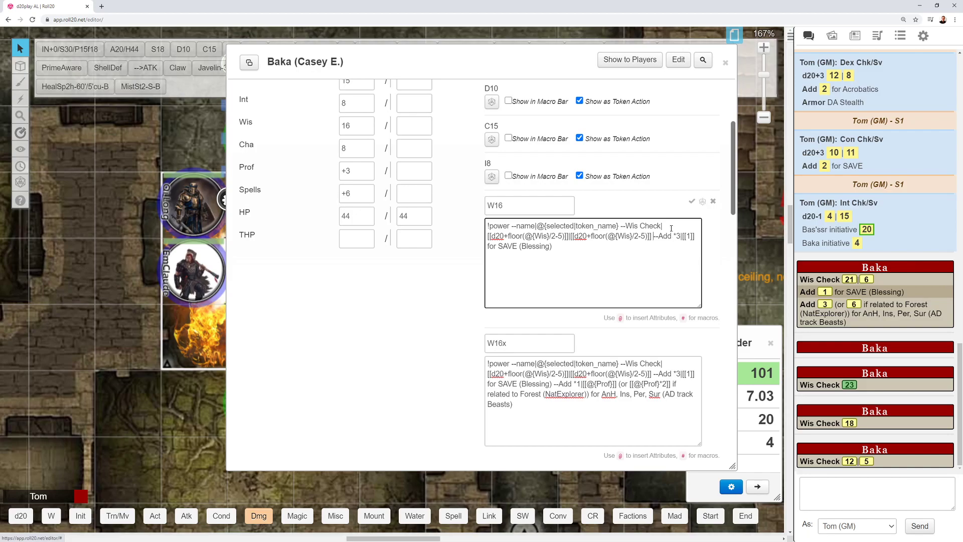
click(703, 203)
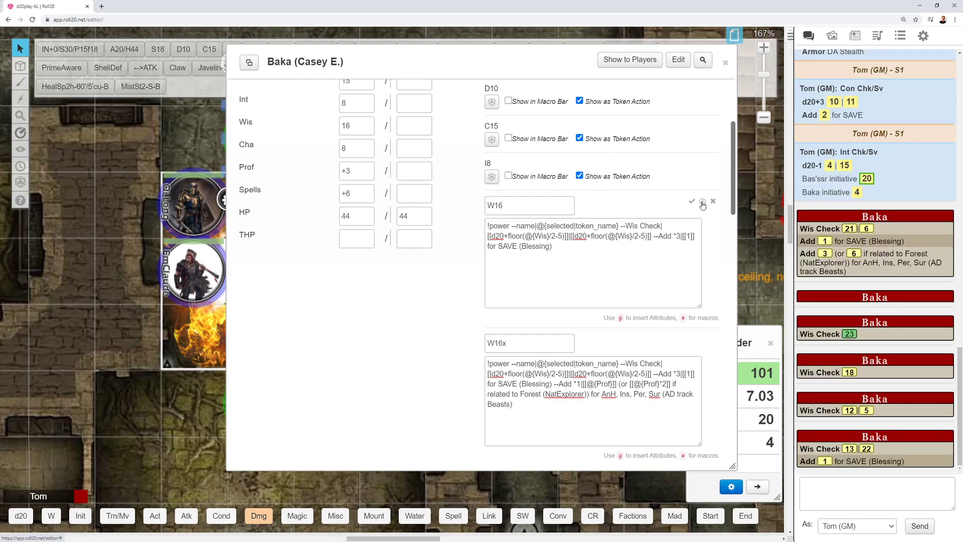
Copy the --Add *1|[[@{Prof}]] row with its Forest (NatExplorer) text from W16x to the end of W16, remove the extra space, and run it.
click(554, 383)
drag(554, 384, 567, 410)
key(ctrl+c)
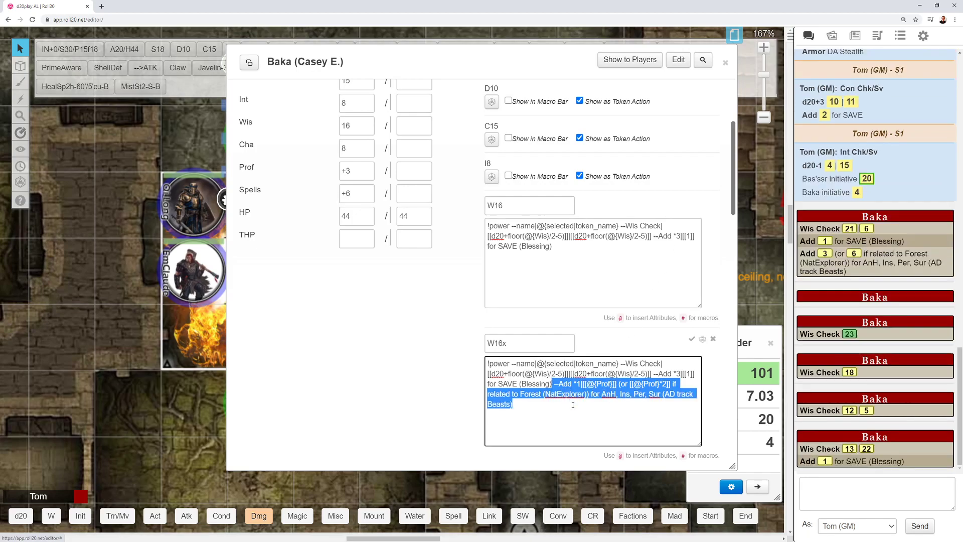
click(560, 248)
key(ctrl+v)
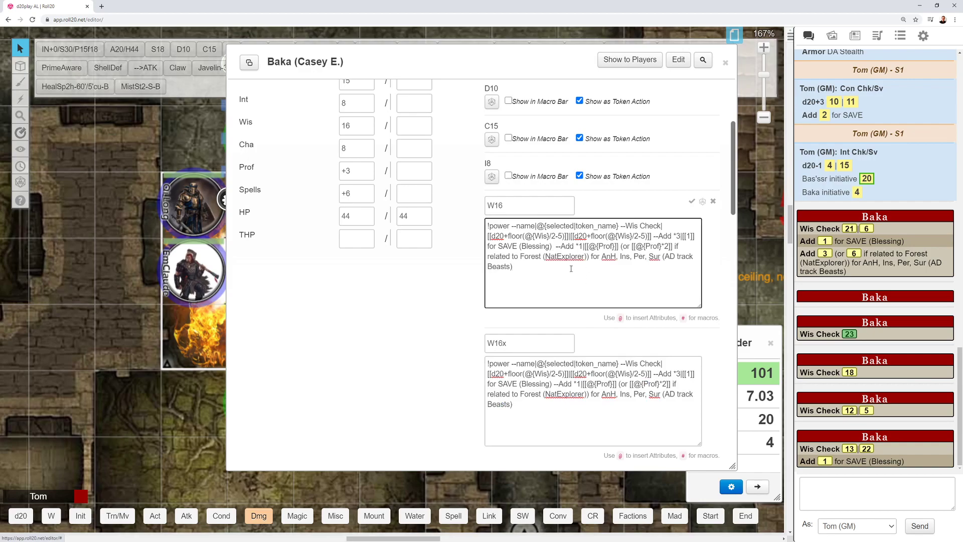
key(BackSpace)
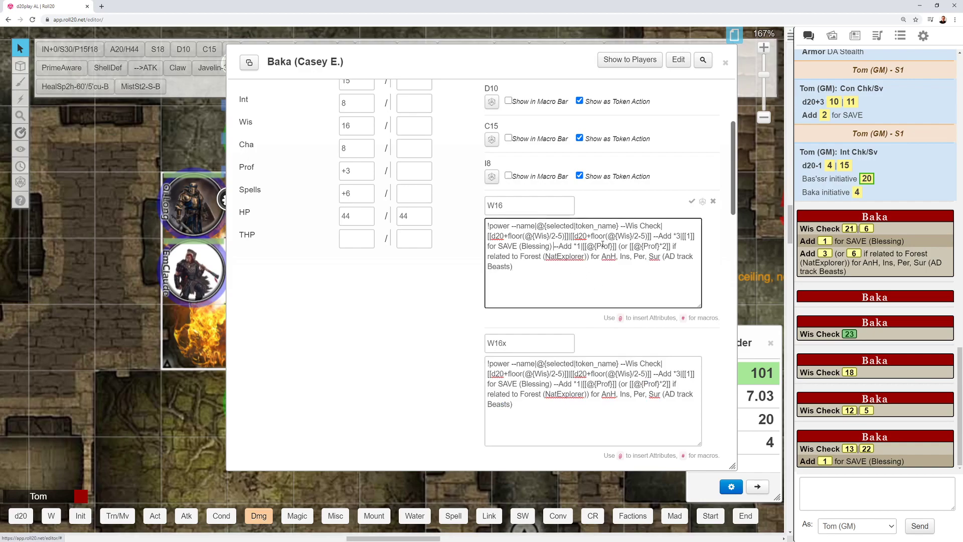
scroll(336, 241, up, 2)
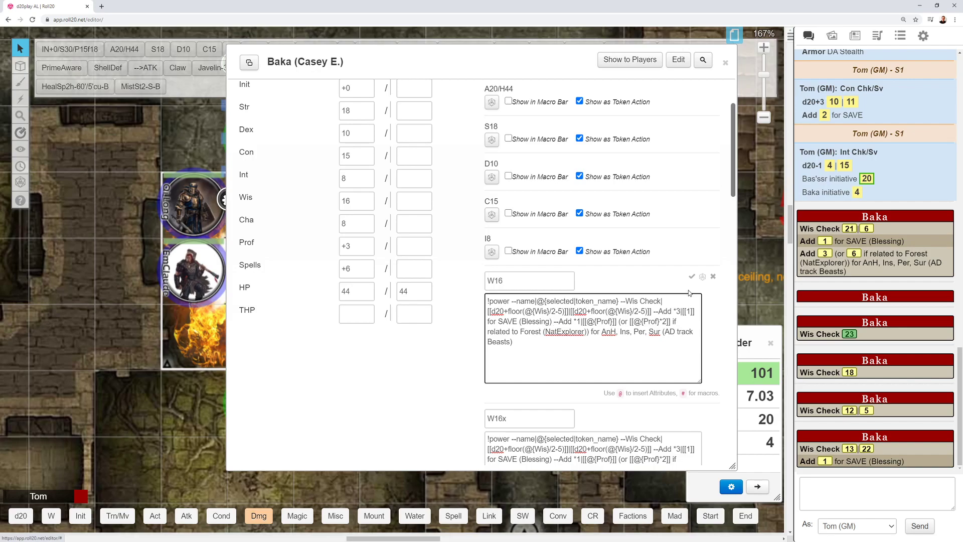
click(702, 277)
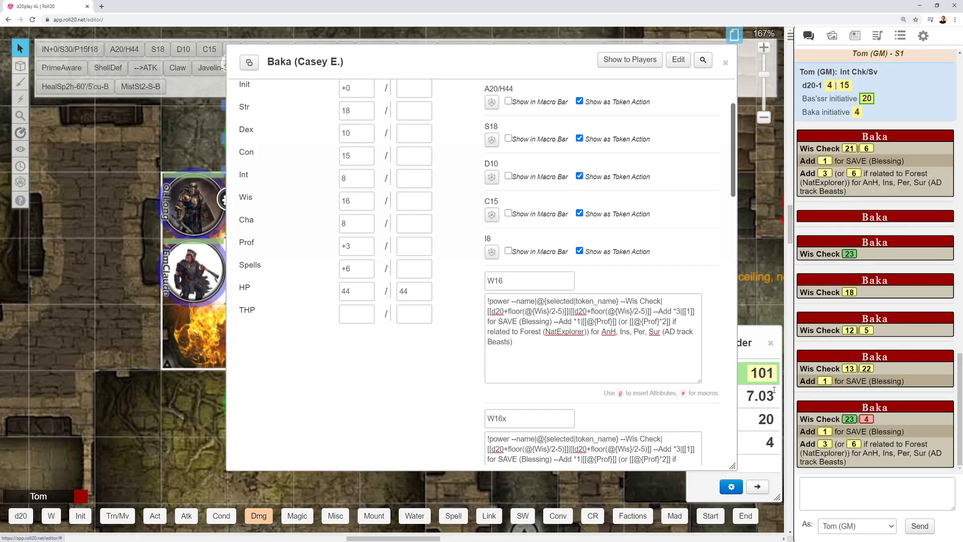
Delete the W16x ability, save W16 and close Baka's character sheet.
click(710, 418)
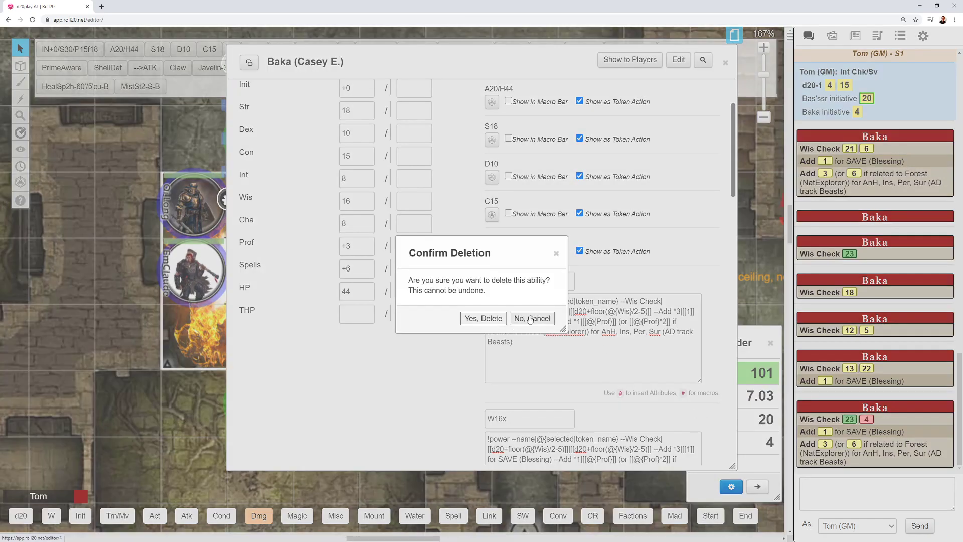
click(502, 318)
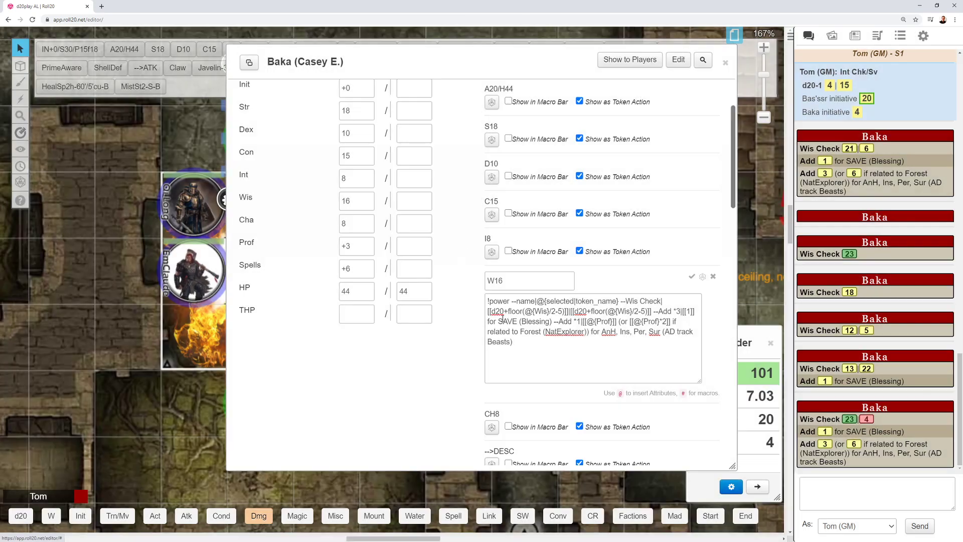
click(691, 277)
click(725, 62)
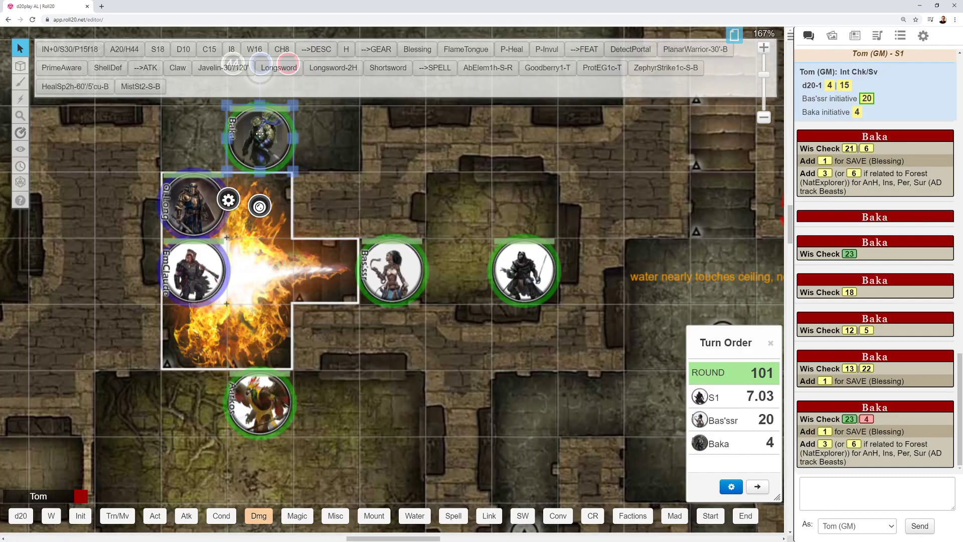
Roll the Crossbow-Hnd-120'-SS attack with the S1 token and the Longsword attack with the Baka token.
click(532, 261)
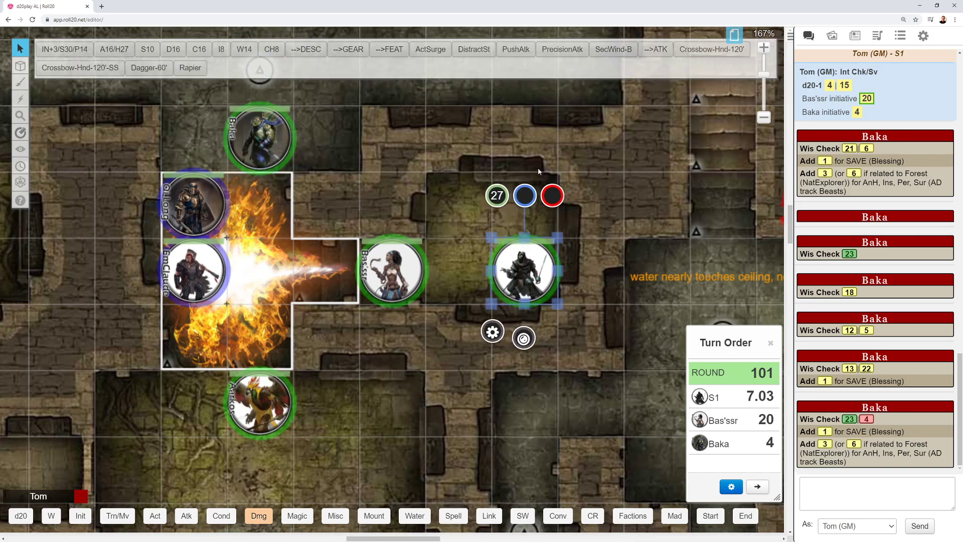
click(80, 68)
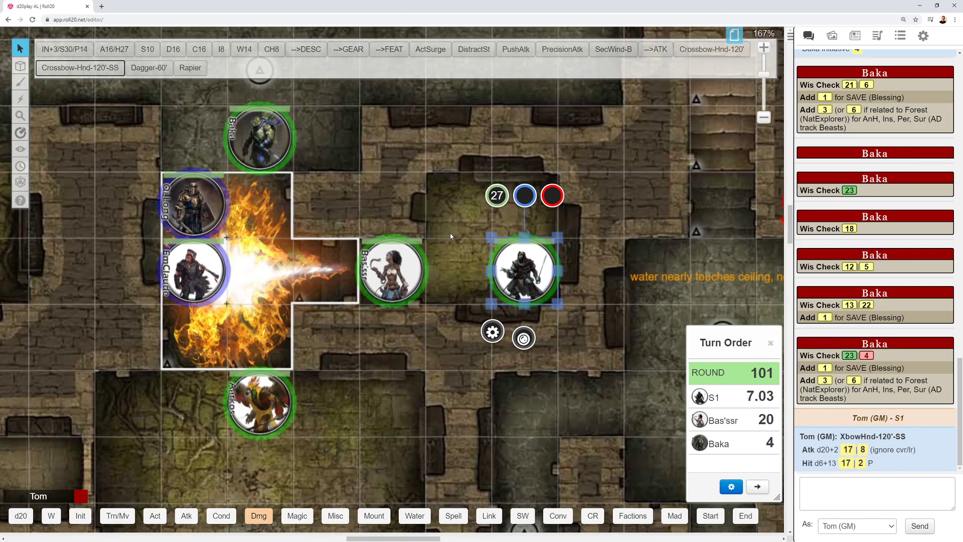
click(293, 134)
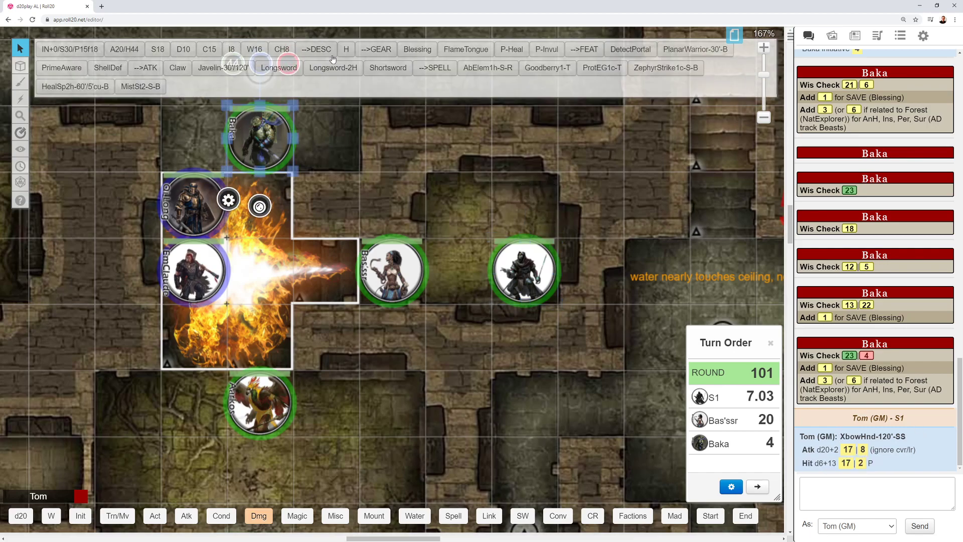
click(279, 68)
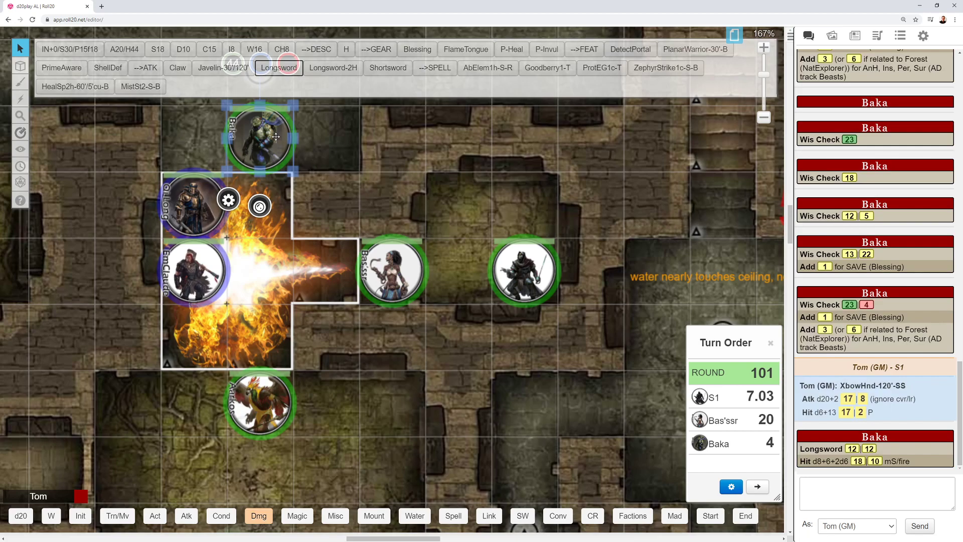
Open Baka's Longsword ability for editing, run the FlameTongue ability, and return to the Longsword macro.
right_click(291, 74)
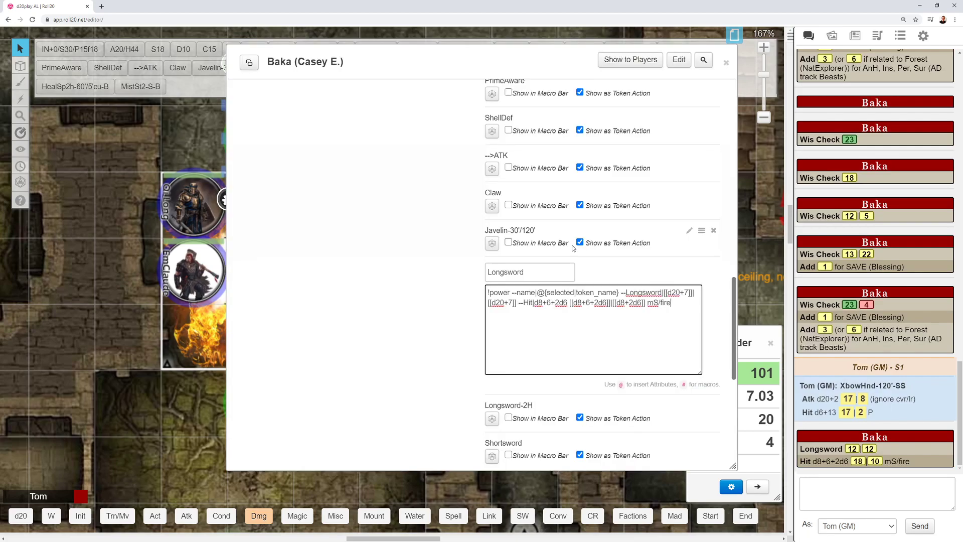
scroll(564, 200, up, 5)
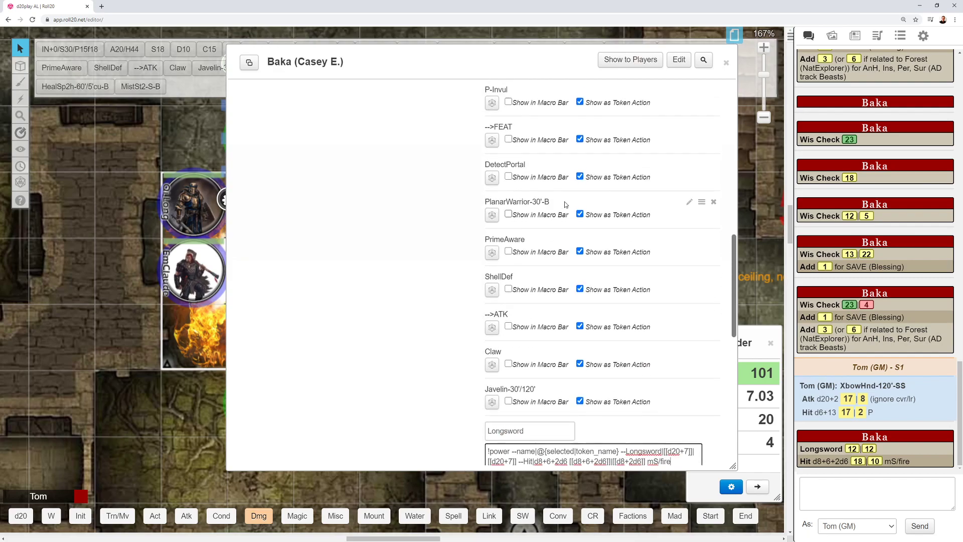
scroll(562, 204, up, 2)
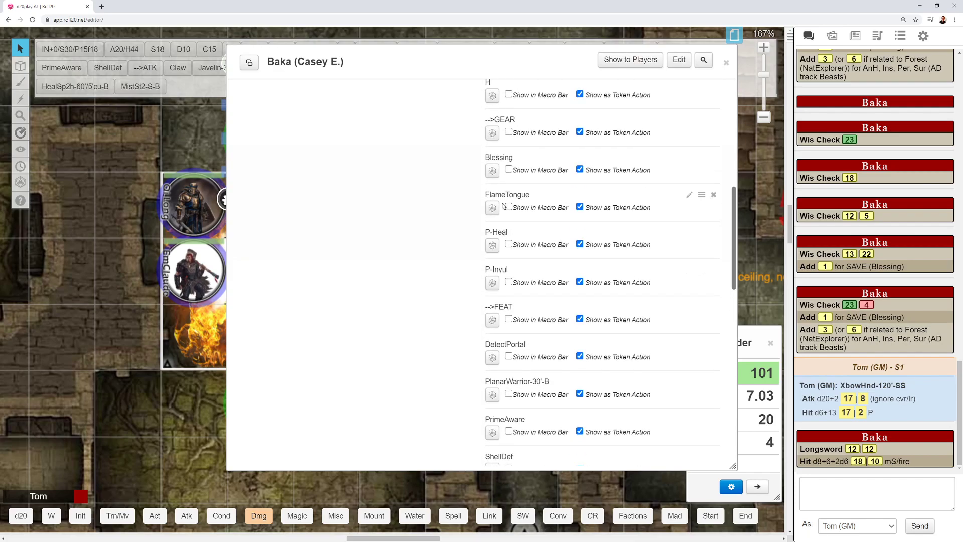
click(492, 207)
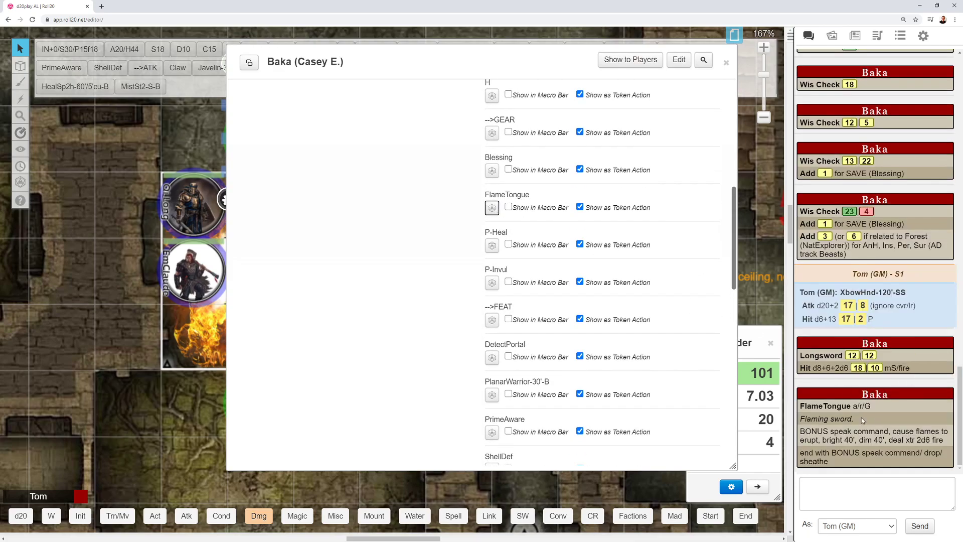
scroll(549, 326, down, 5)
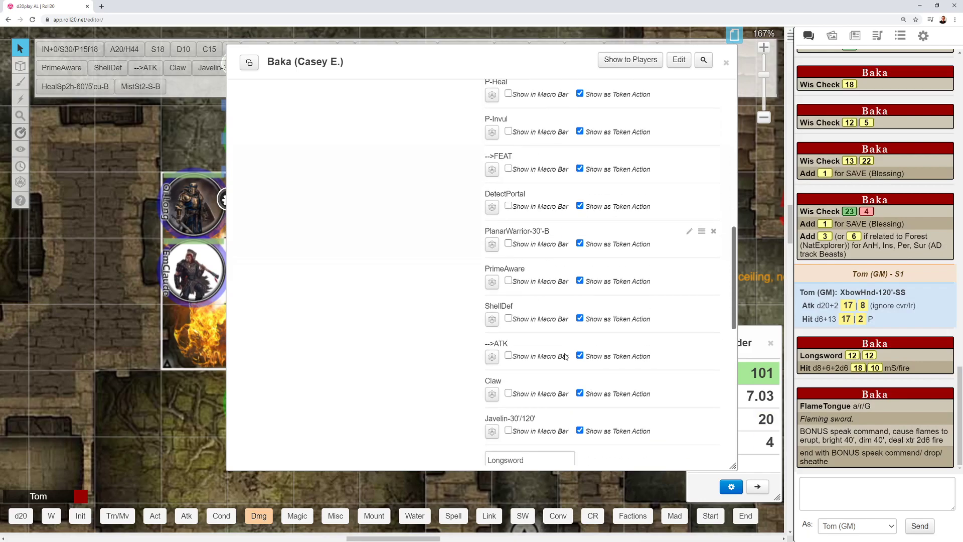
scroll(529, 361, down, 2)
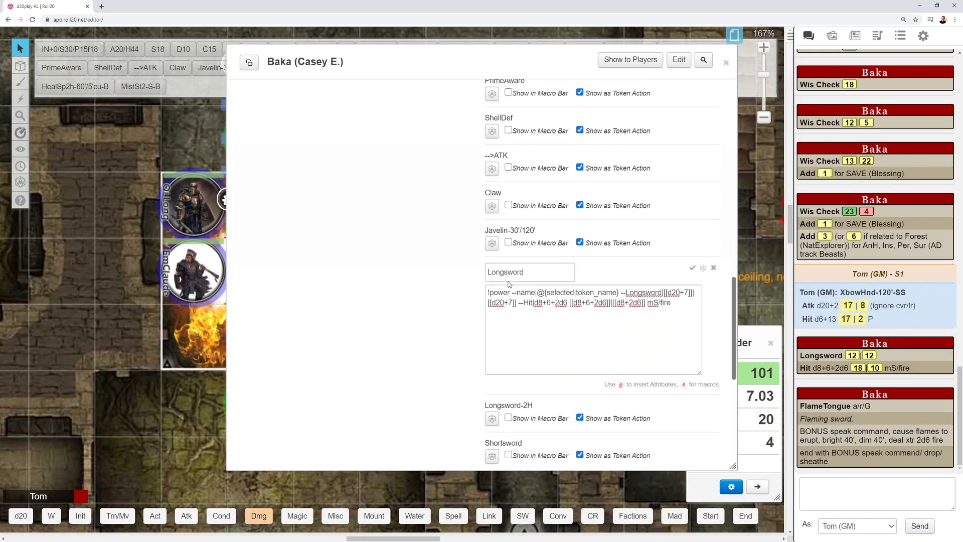
Place a new token action ability directly above Longsword in Baka's list, name it Longsword, and open its empty macro text for entry.
drag(733, 293, 670, 291)
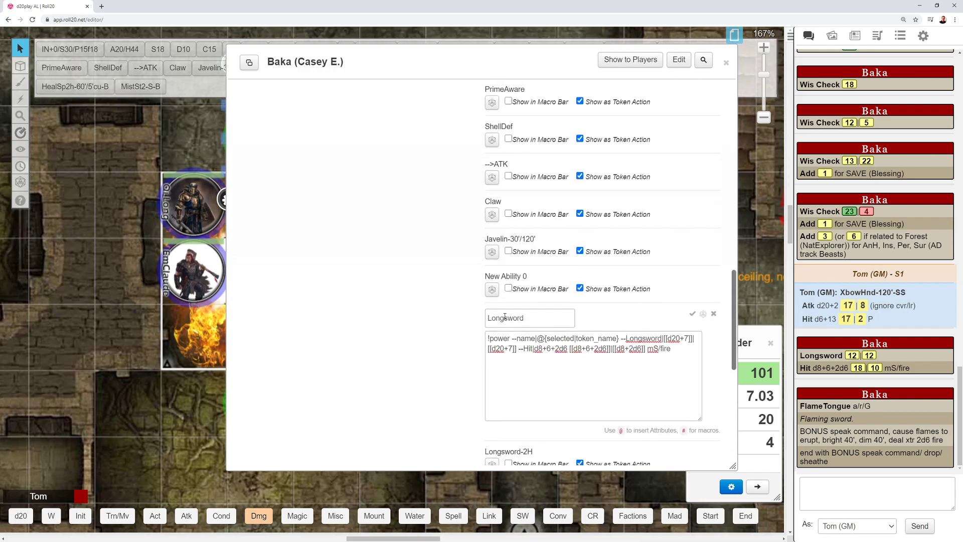
click(691, 277)
triple_click(516, 279)
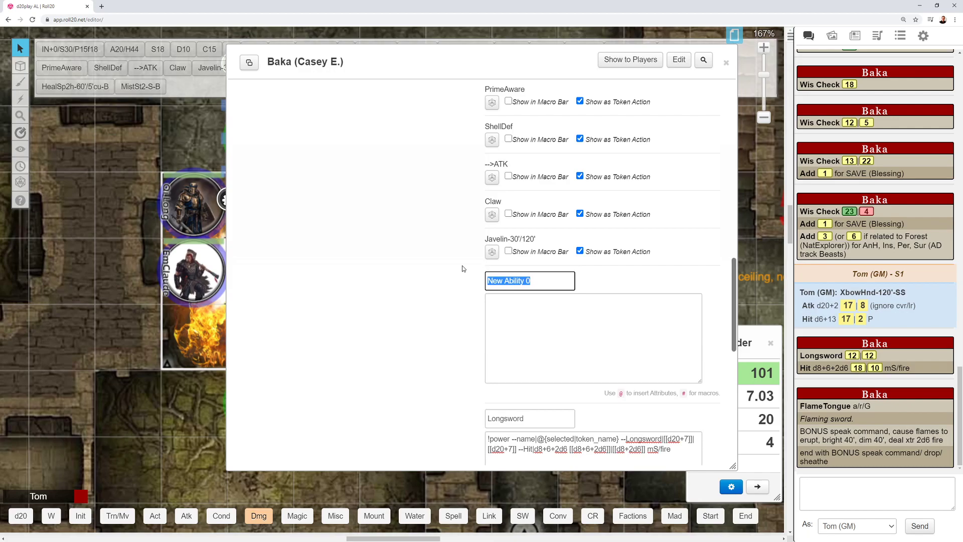
text(Longs)
text(word)
scroll(552, 325, down, 1)
click(536, 290)
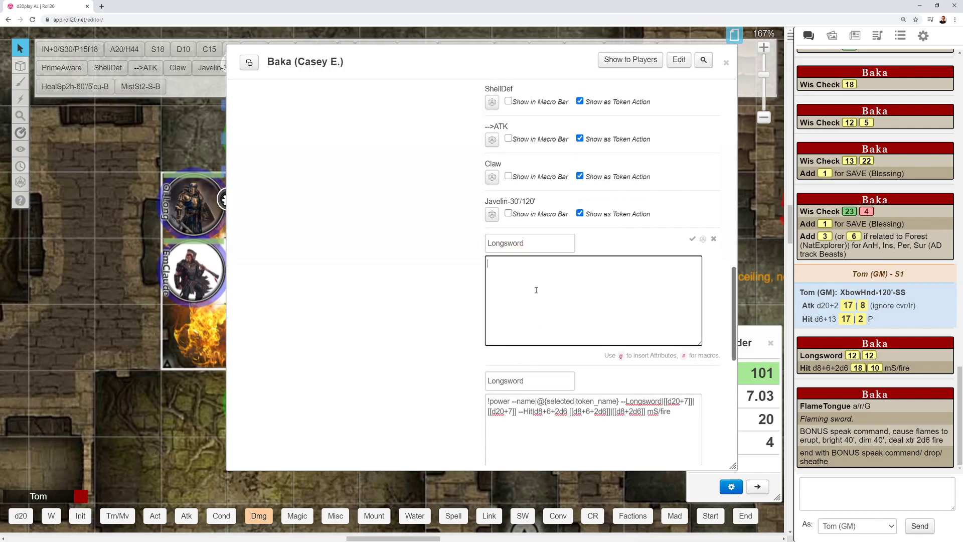
Enter the new Longsword macro as !power --name|@{selected|token_name} --Longsword|[[d20+7]] and run it as a test.
text(!power --name|)
drag(538, 401, 620, 401)
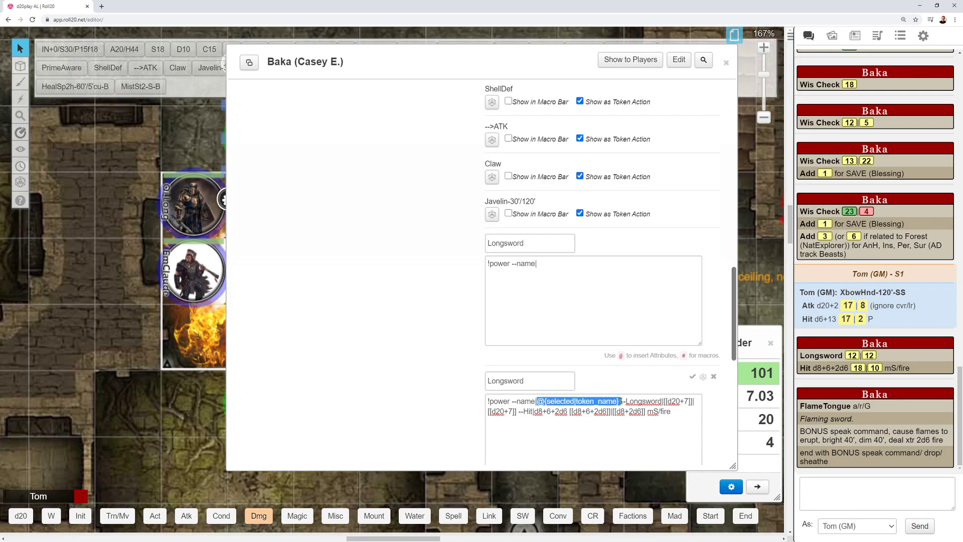
key(ctrl+c)
click(551, 264)
key(ctrl+v)
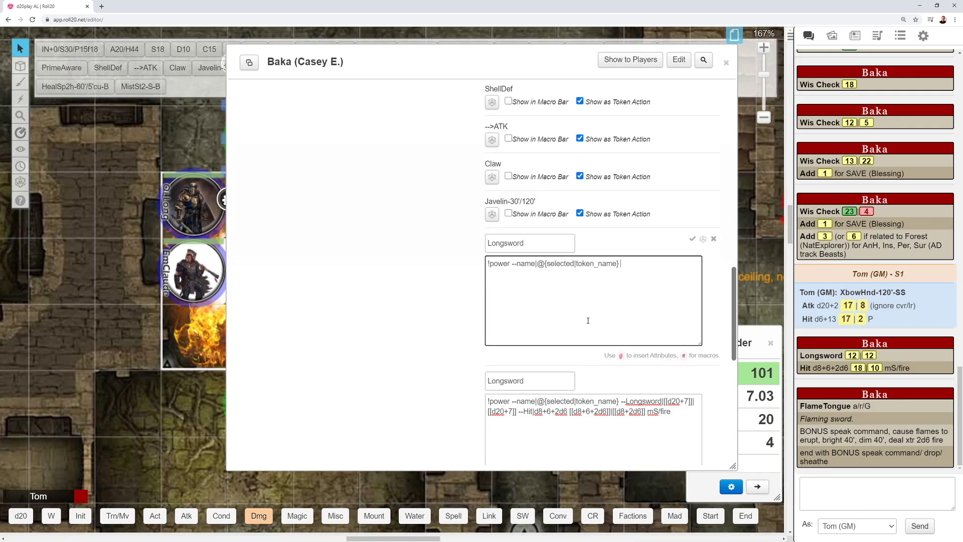
text(--Longsword|[[d20+7])
click(692, 239)
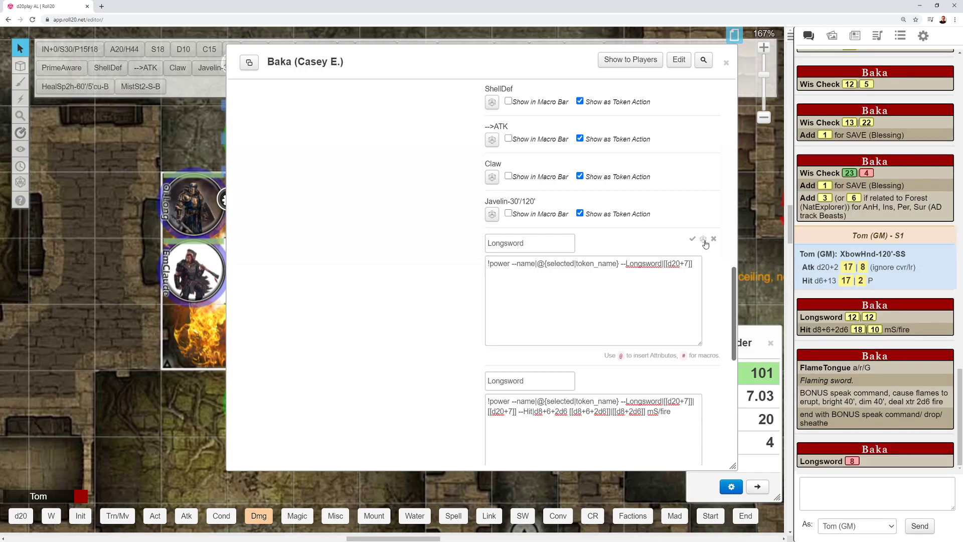
Append --Hit|d8+6 [[d8+6]] to the new Longsword macro, save it, and test the roll.
click(699, 290)
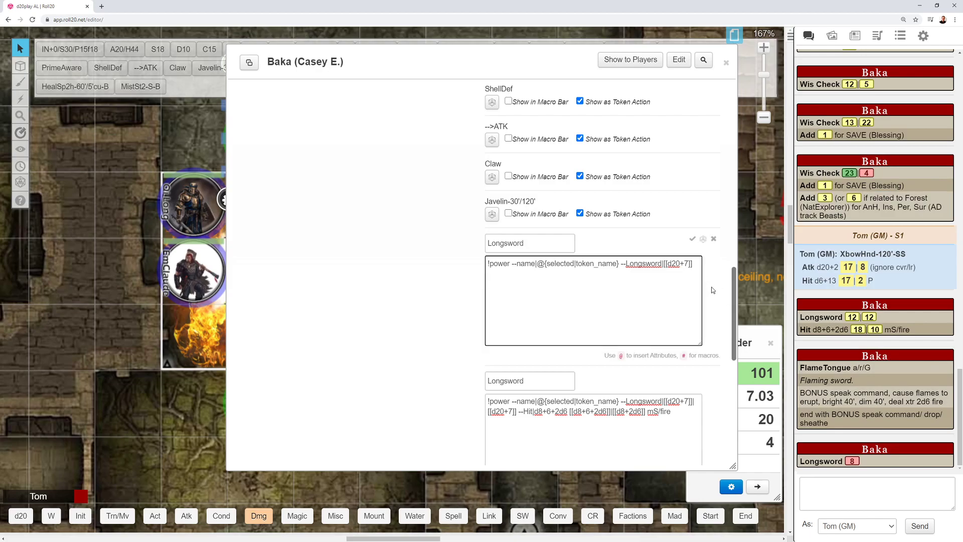
text(--Hit|d8+6 [[d8+6]])
click(692, 238)
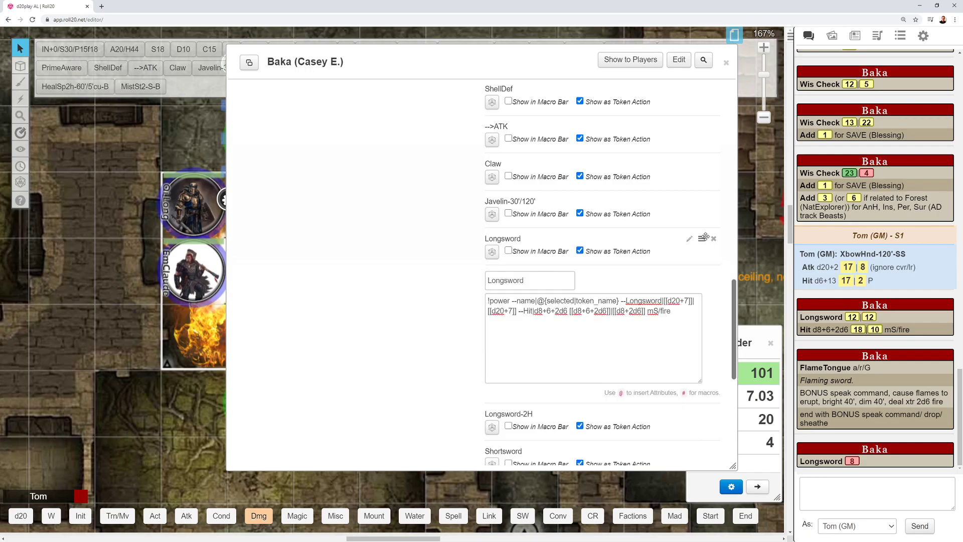
click(690, 239)
click(704, 240)
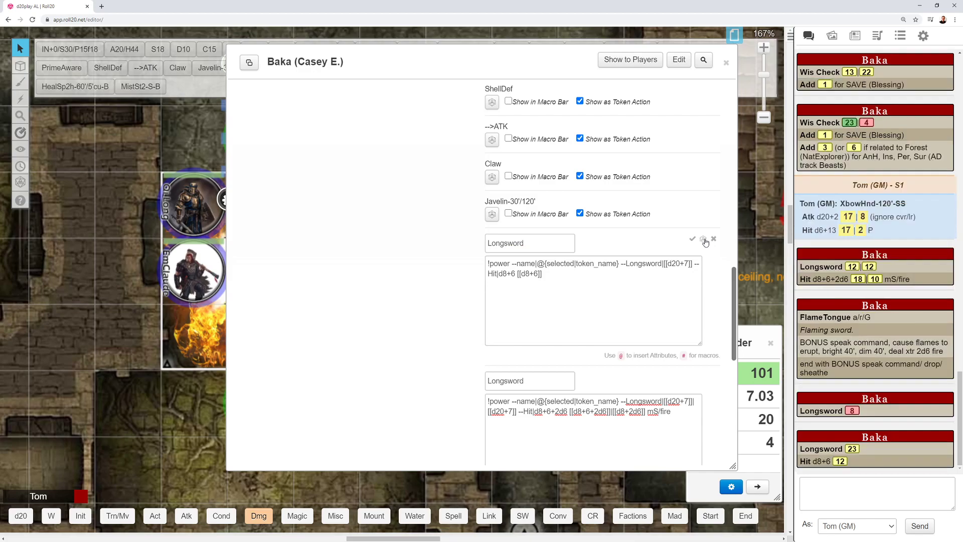
mouse_move(859, 449)
Add a second attack roll |[[d20+7]] and a second damage roll |[[d8]] to the Longsword macro, save it, and test the roll.
drag(662, 264, 693, 263)
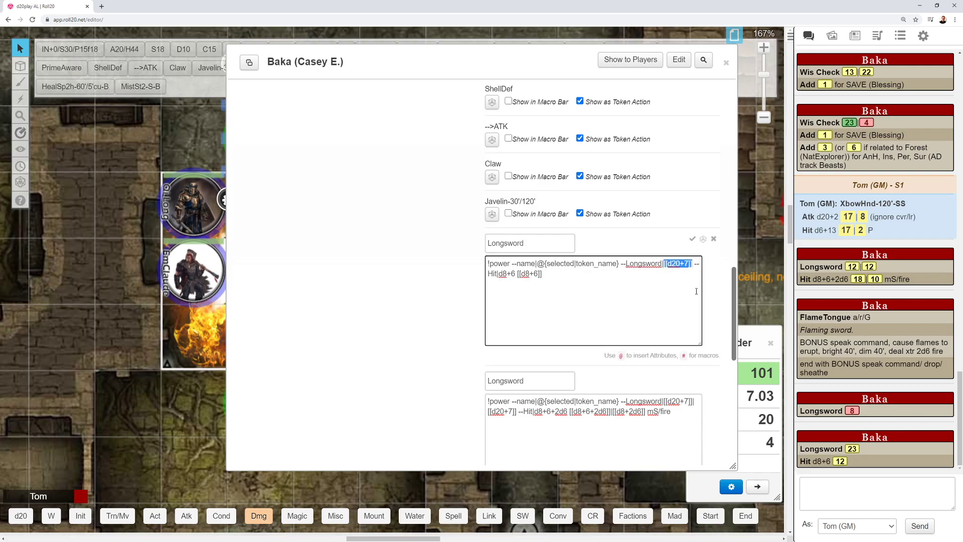
key(Right)
text(|)
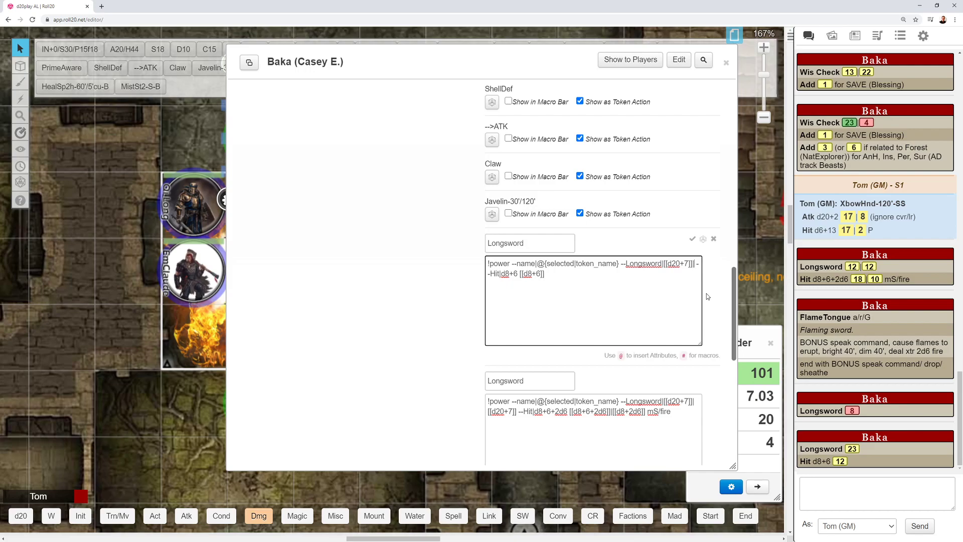
key(ctrl+v)
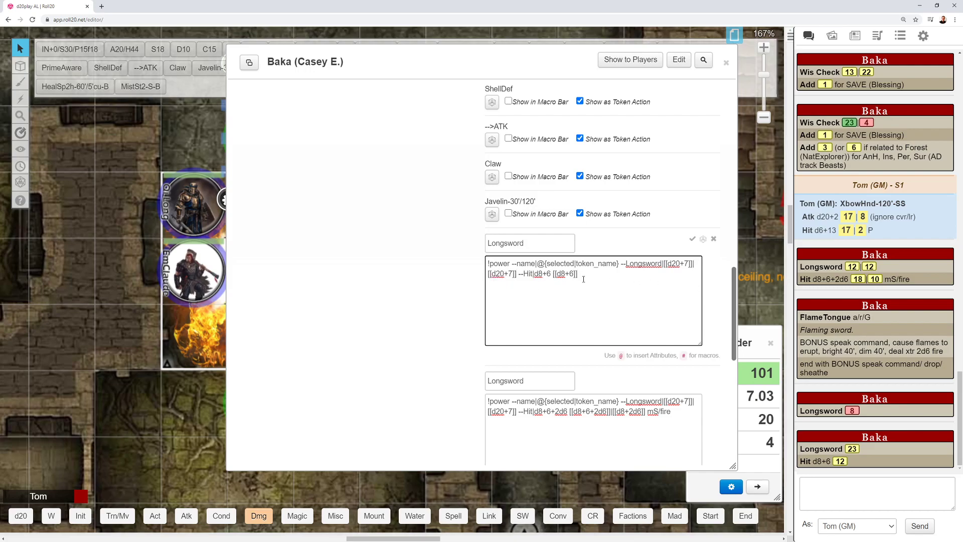
text([[d8]])
click(692, 238)
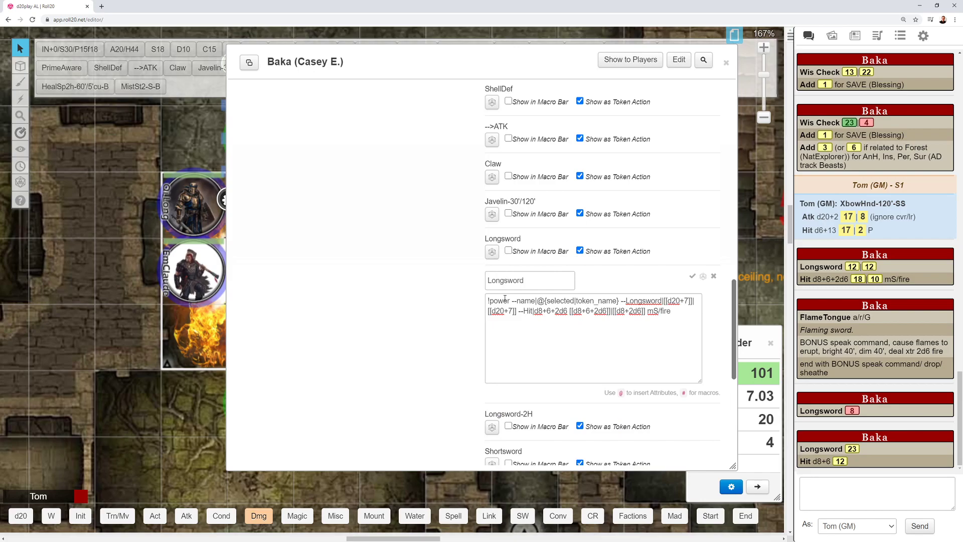
click(689, 239)
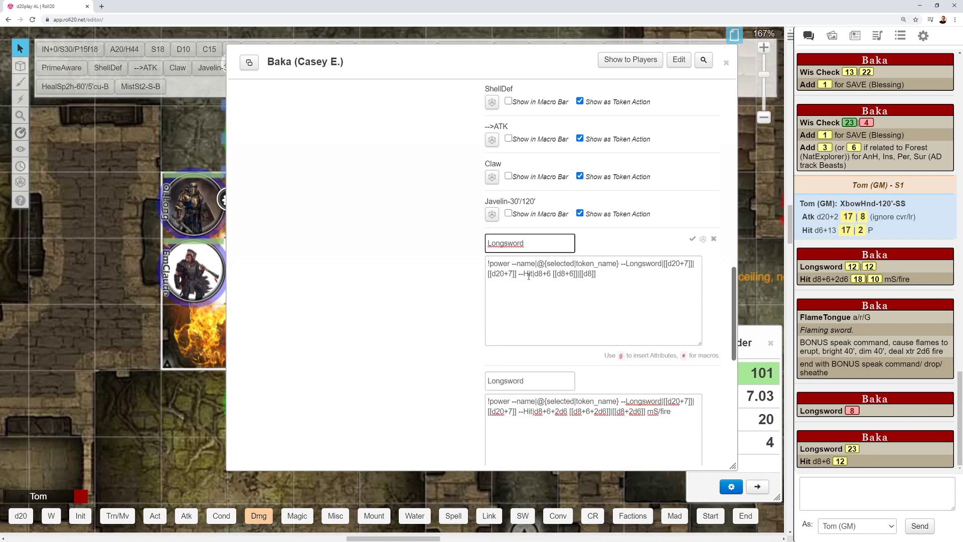
click(704, 239)
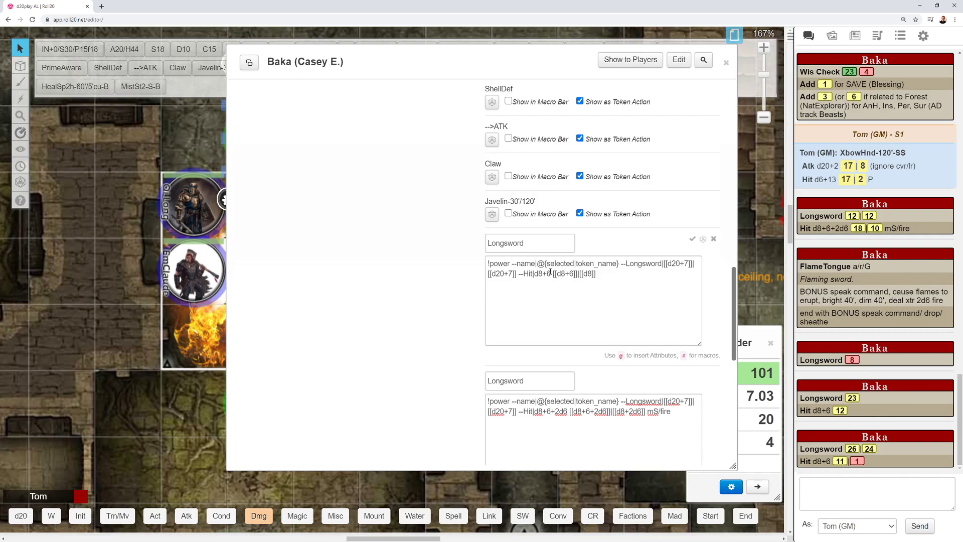
Append --FT|add 2d6 [[2d6]]|[[2d6]] fire to the Longsword macro, test it, and inspect the rolled fire damage.
click(604, 273)
text(--)
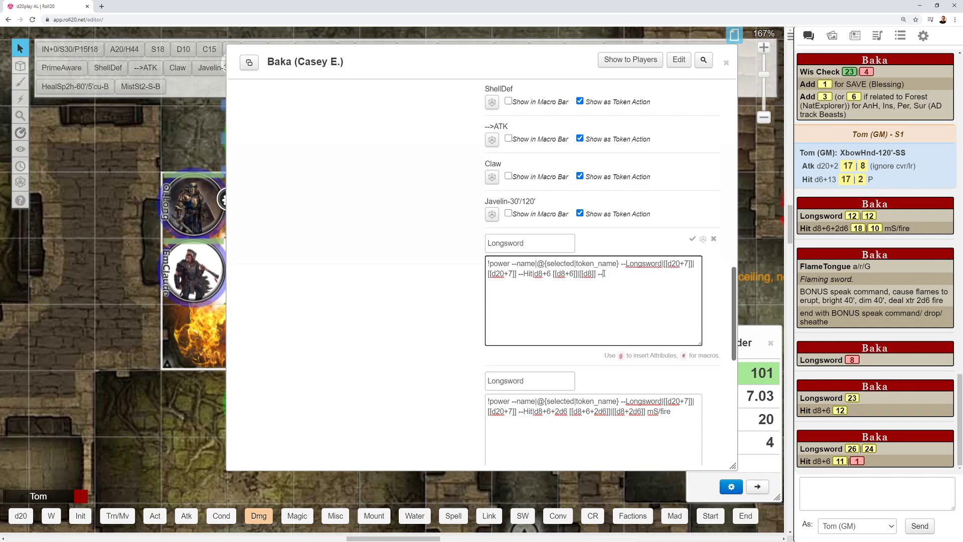
text(FT|add 2d6 [[2d6]]|[[2d]])
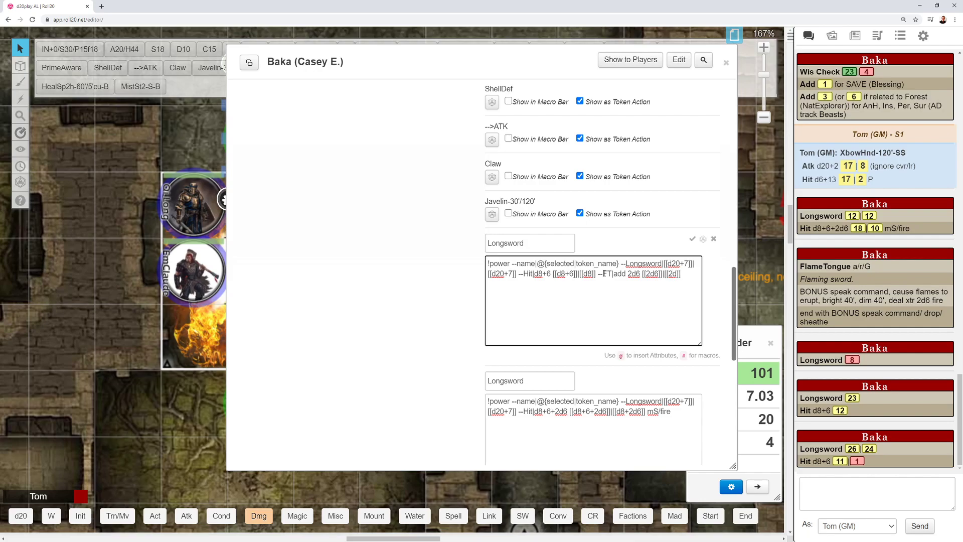
key(Left)
key(Left)
text(6)
key(End)
text(fire)
click(703, 239)
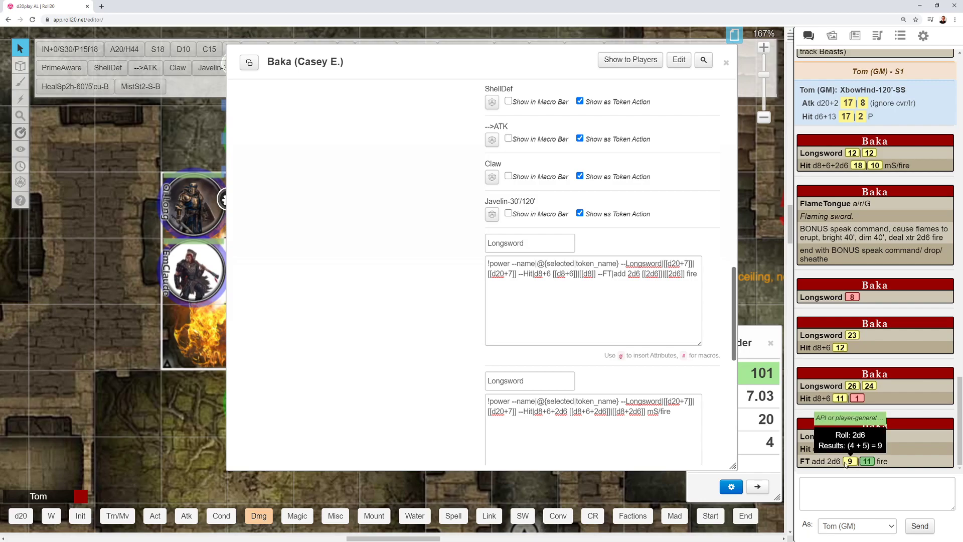
mouse_move(840, 448)
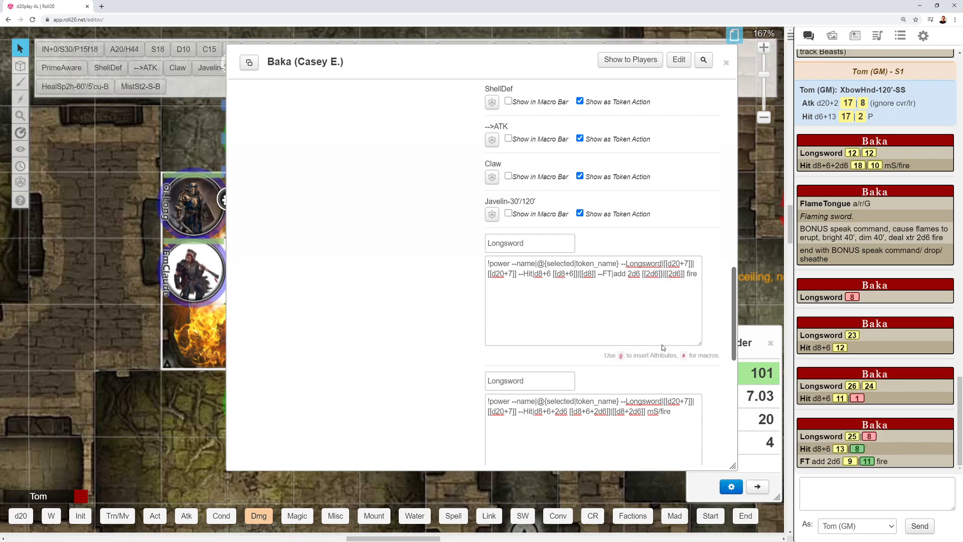
Change the Longsword macro's Hit section to d8+6+2d6 [[d8+6+2d6]]|[[d8+2d6]].
click(550, 274)
text(+2d6)
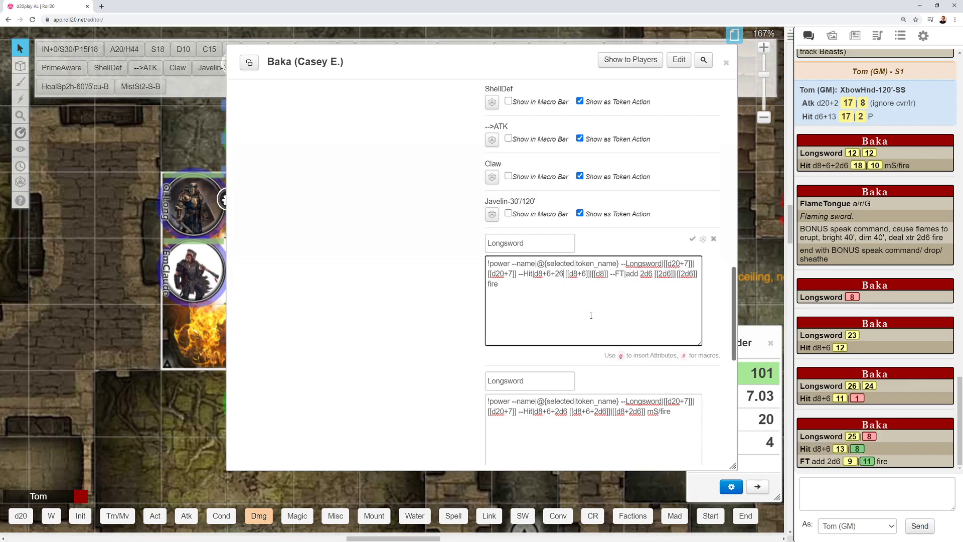
key(Left)
text(d)
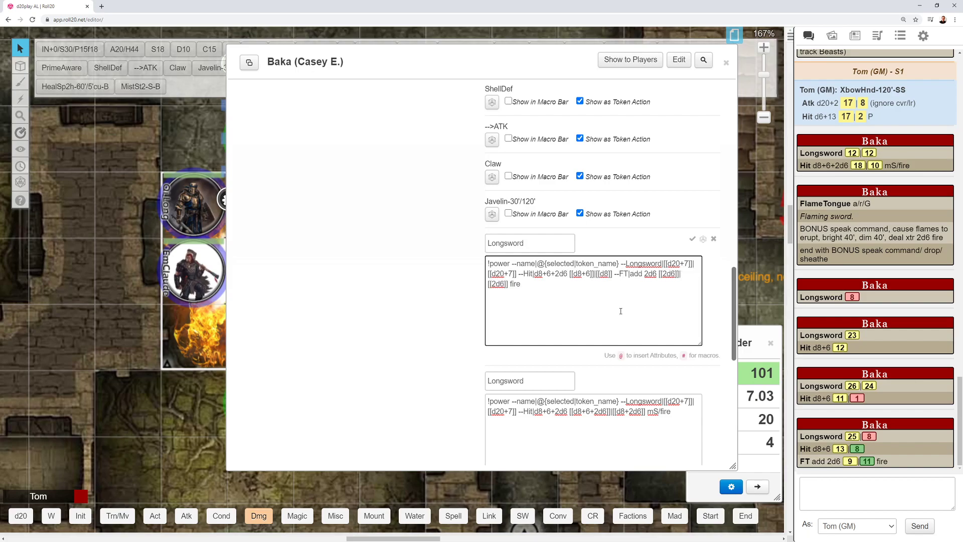
click(590, 274)
text(+2d6)
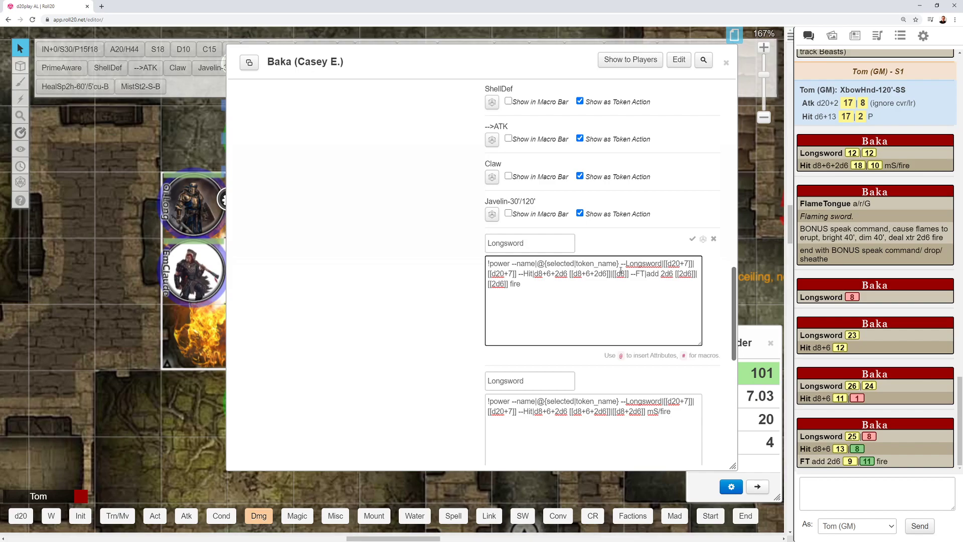
click(625, 274)
text(+2d6)
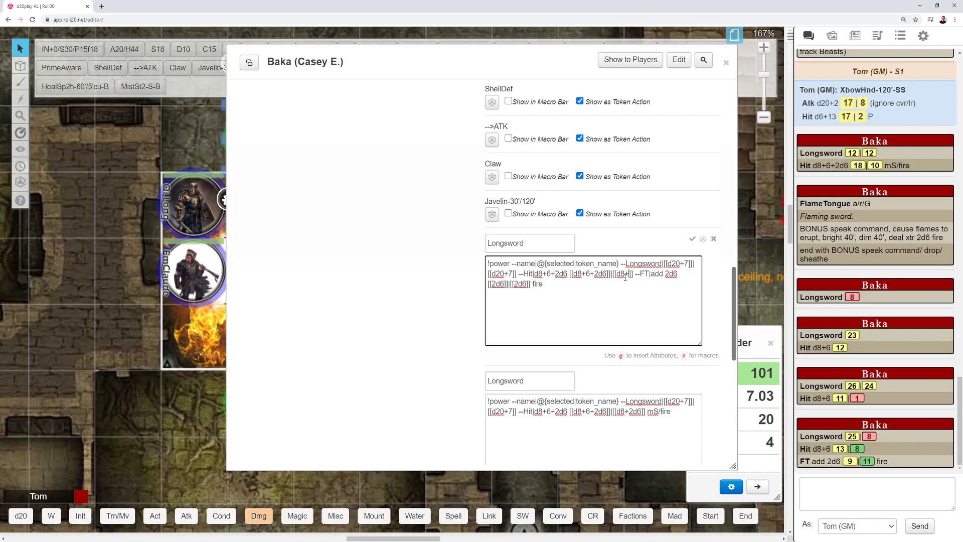
Insert the damage label mS/fire directly after the Hit rolls in the Longsword macro.
key(Right)
key(Right)
key(Right)
text(m)
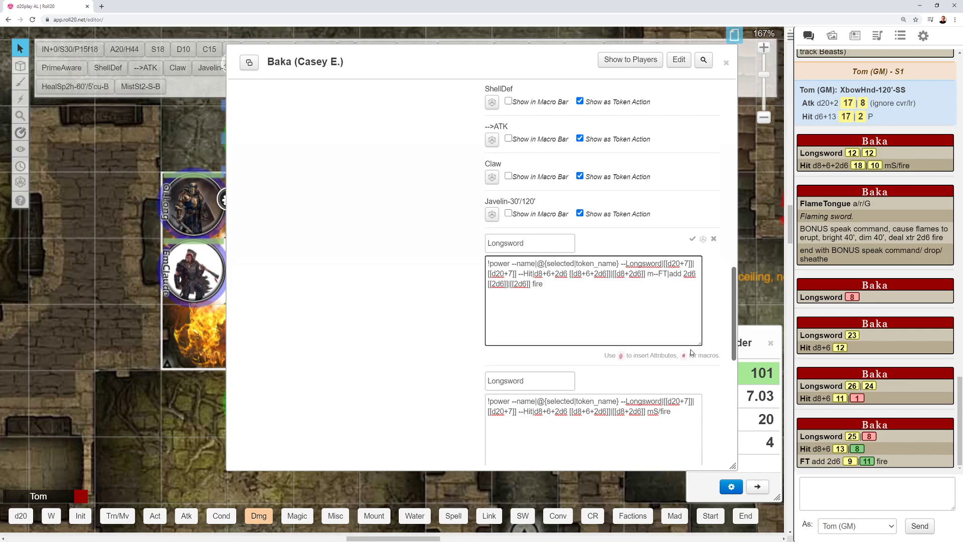
text(S)
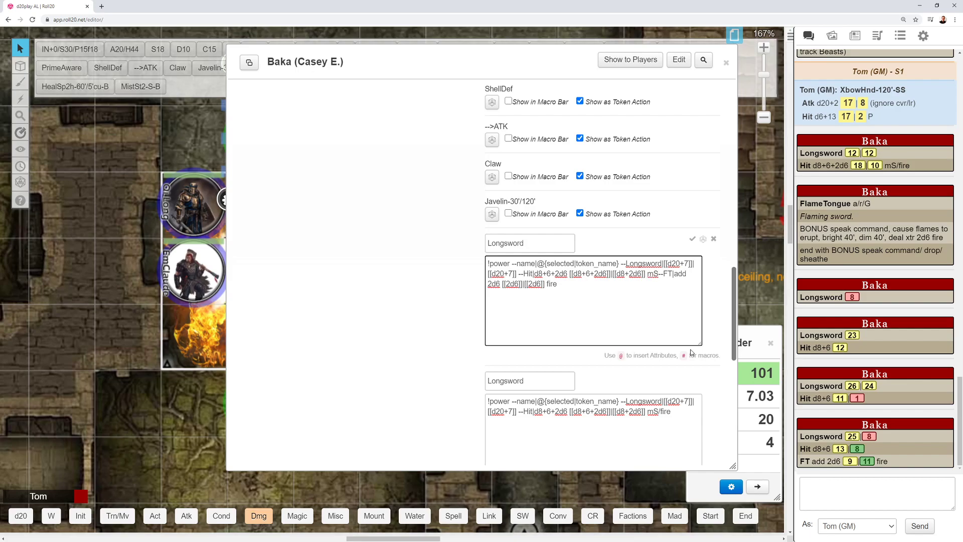
text(/fire)
Delete the --FT section from the end of the Longsword macro and test the combined damage roll.
key(Delete)
key(Delete)
key(Delete)
key(Delete)
key(Delete)
key(Delete)
key(Delete)
key(Delete)
key(Delete)
key(Delete)
key(Delete)
key(Delete)
key(Delete)
key(Delete)
key(Delete)
key(Delete)
key(Delete)
key(Delete)
key(Delete)
key(Delete)
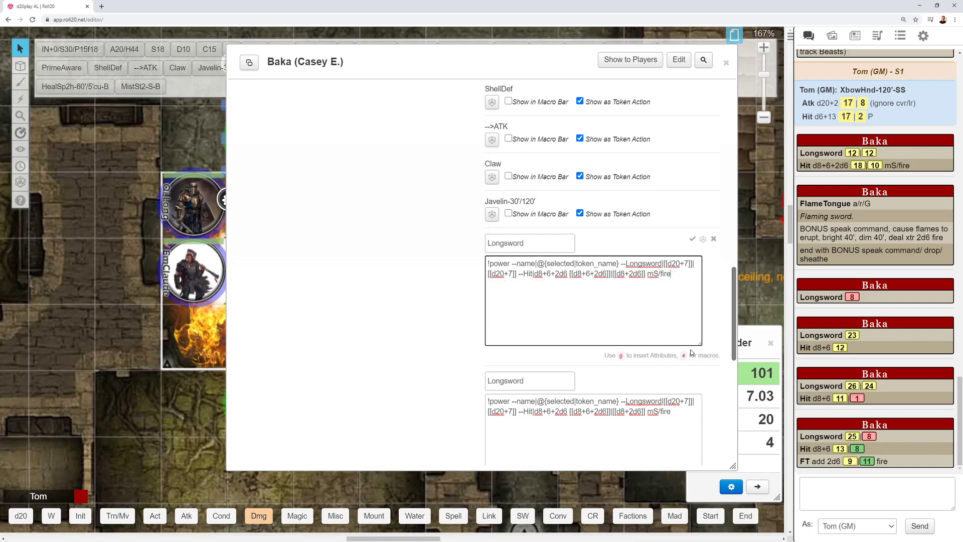
click(704, 240)
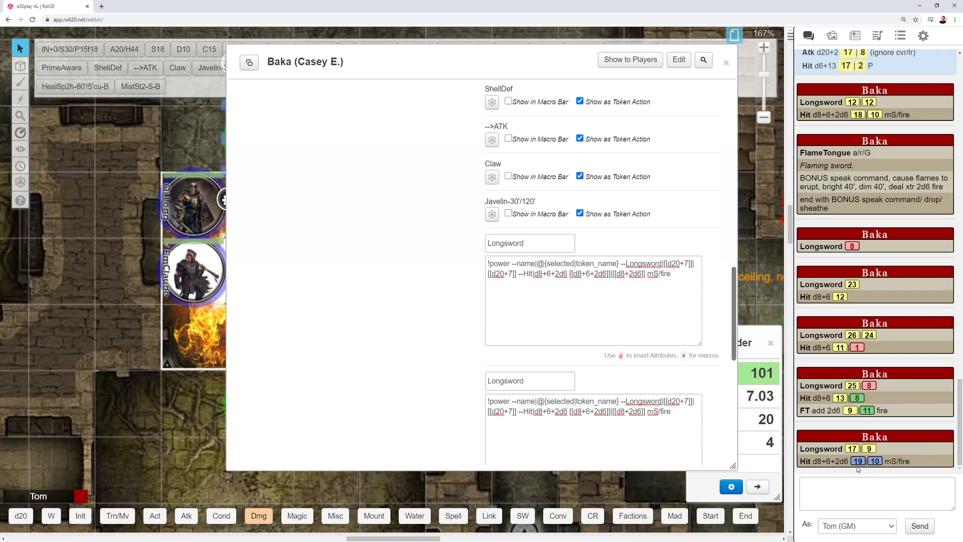
mouse_move(859, 465)
mouse_move(709, 274)
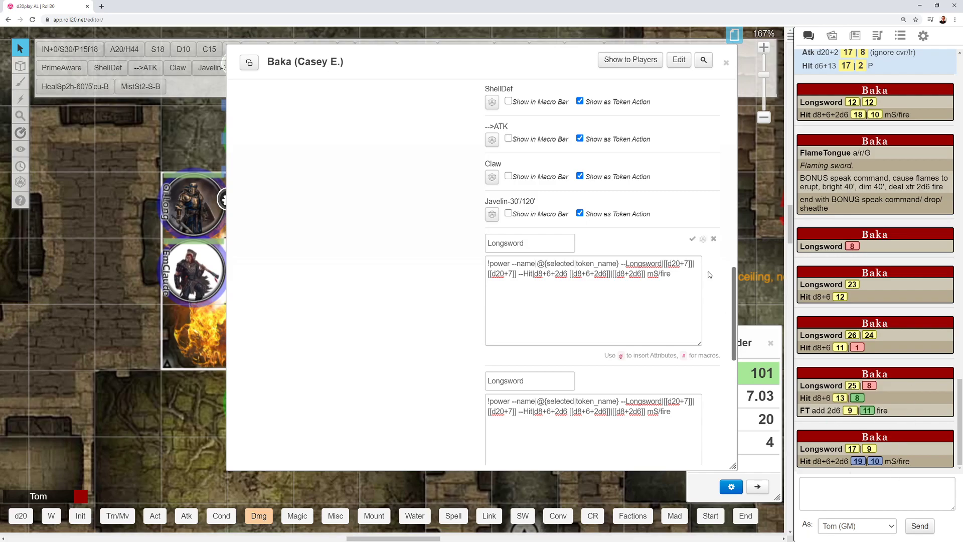
Save the new Longsword ability, delete the older duplicate below it, and close Baka's character sheet.
click(693, 241)
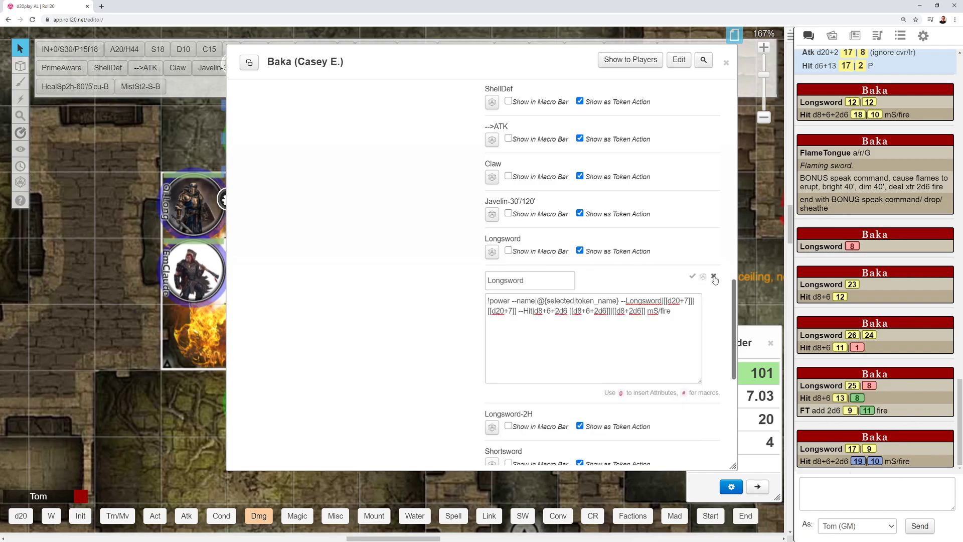
click(714, 279)
click(484, 322)
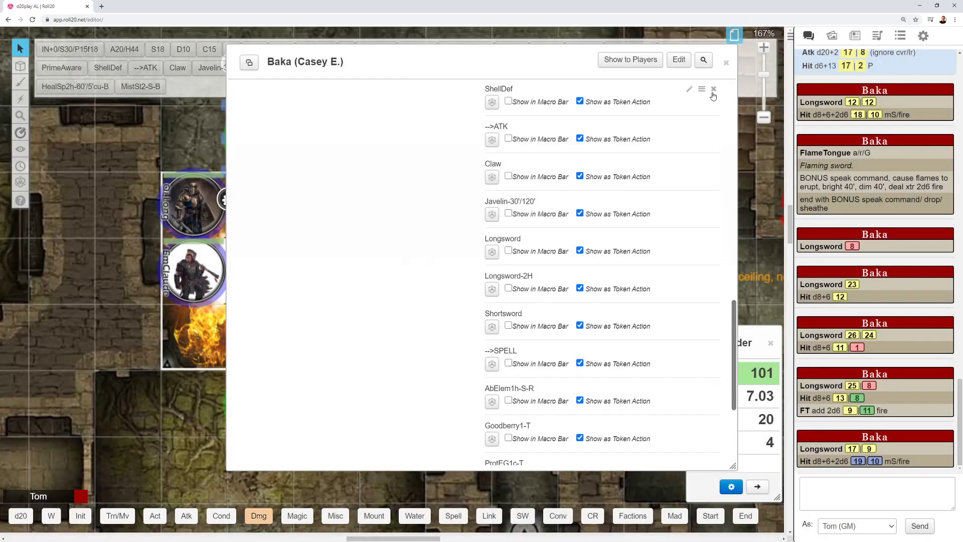
click(725, 62)
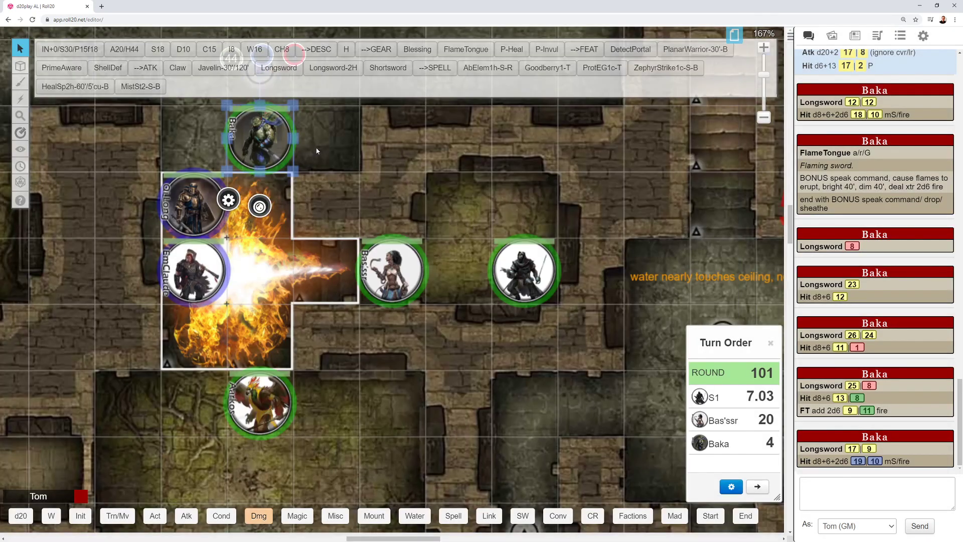
Roll Baka's Longsword, Longsword-2H, Shortsword and Javelin-30'/120' attacks from the token actions.
click(272, 70)
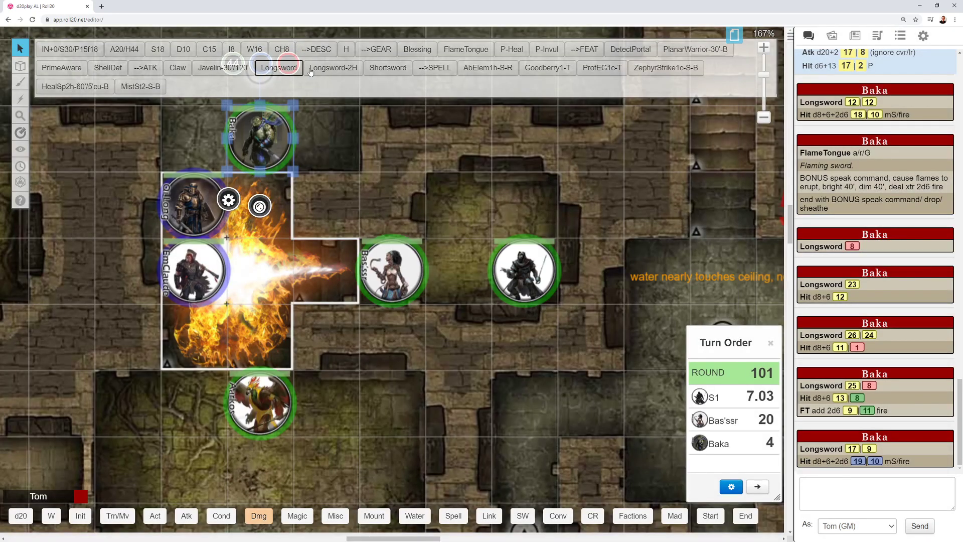
click(327, 70)
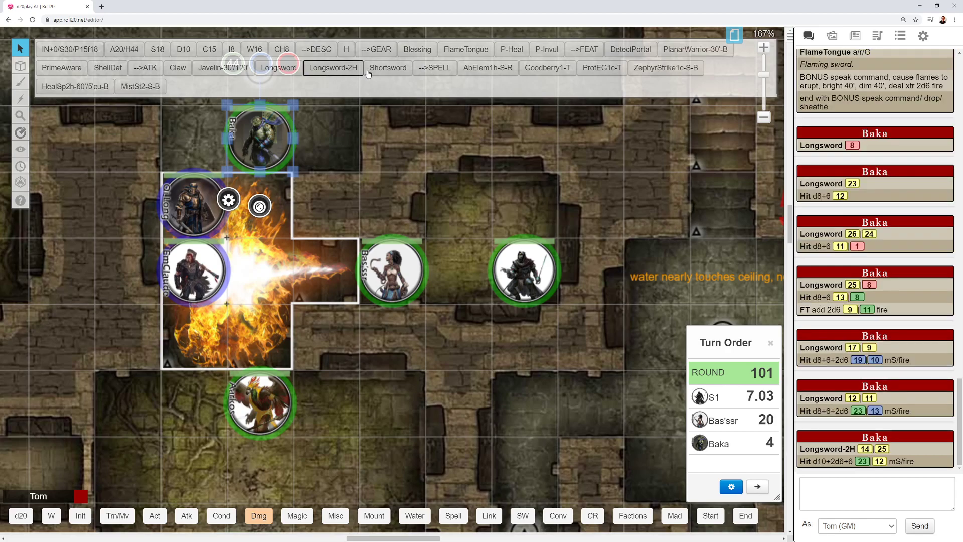
click(368, 71)
click(221, 72)
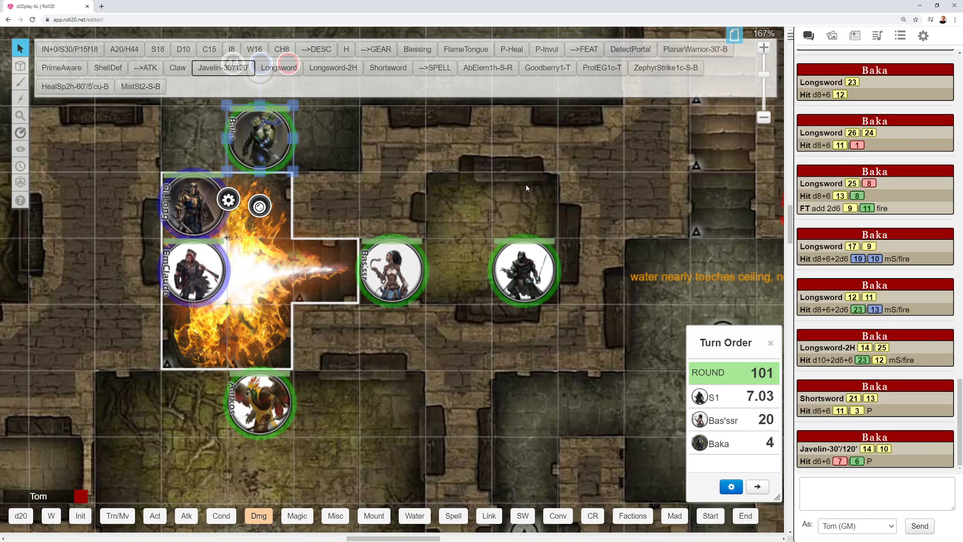
Deselect Baka, select the Bas'ssr token, and open Bas'ssr's character sheet at its attributes and abilities.
scroll(416, 191, up, 1)
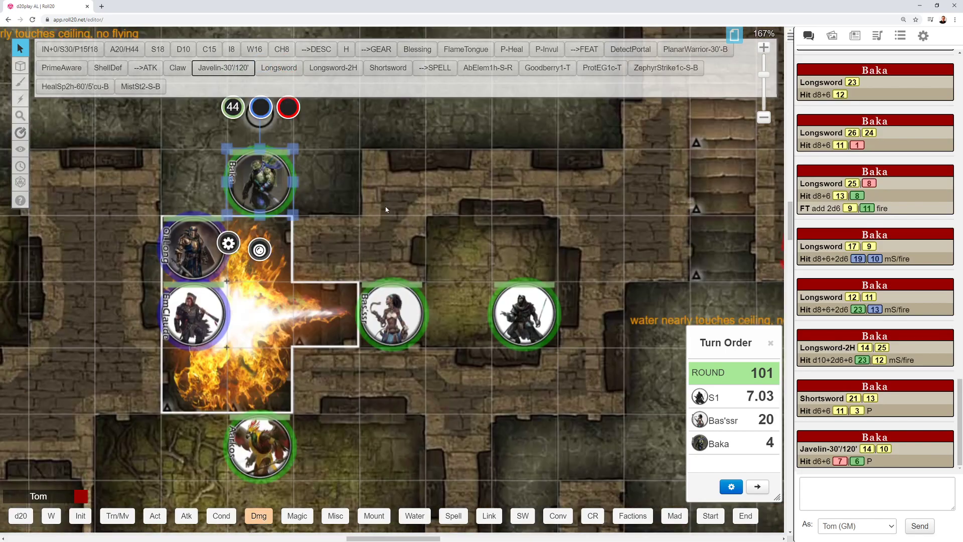
click(348, 209)
click(286, 181)
click(385, 203)
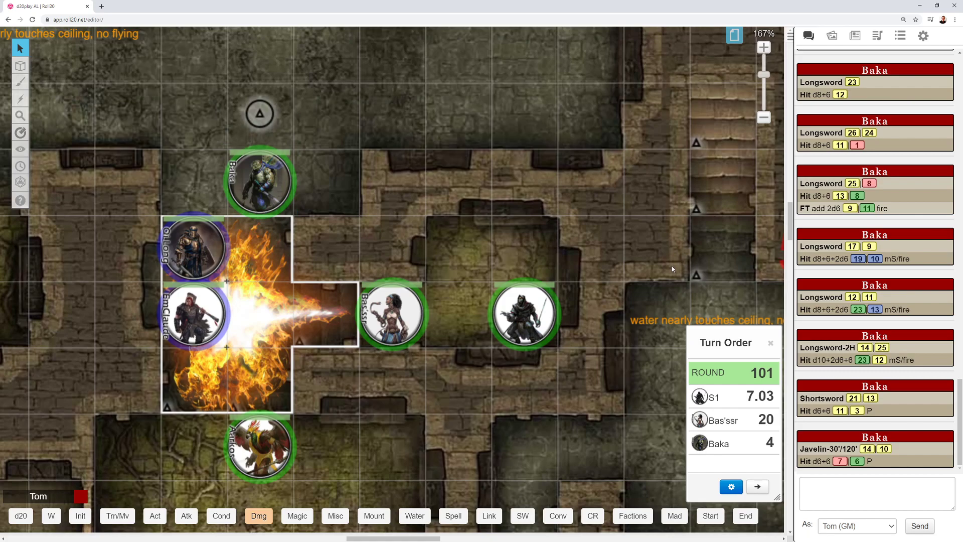
click(399, 313)
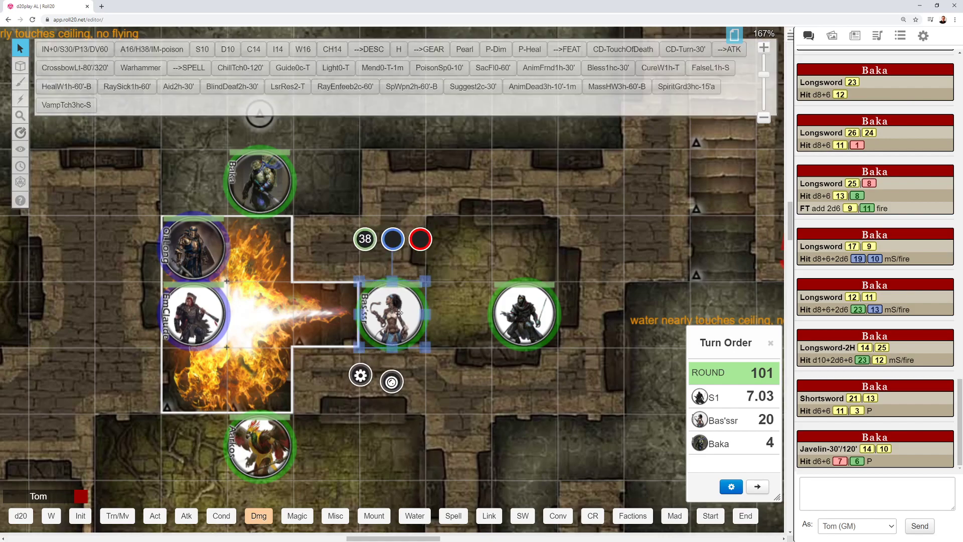
right_click(498, 72)
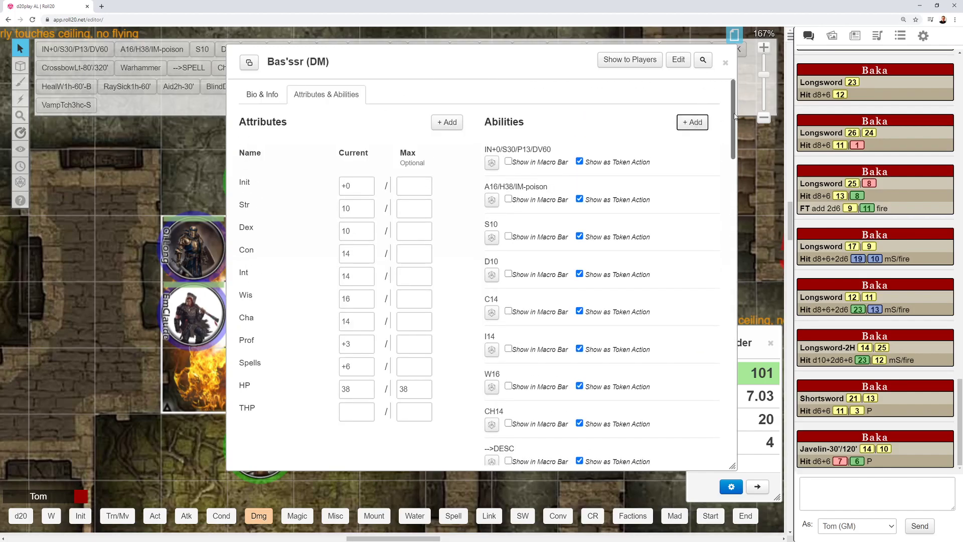
Move the new blank ability directly above Bas'ssr's existing SacFl0-60' ability, open it for editing, and name it SacFl0-60'.
mouse_move(697, 421)
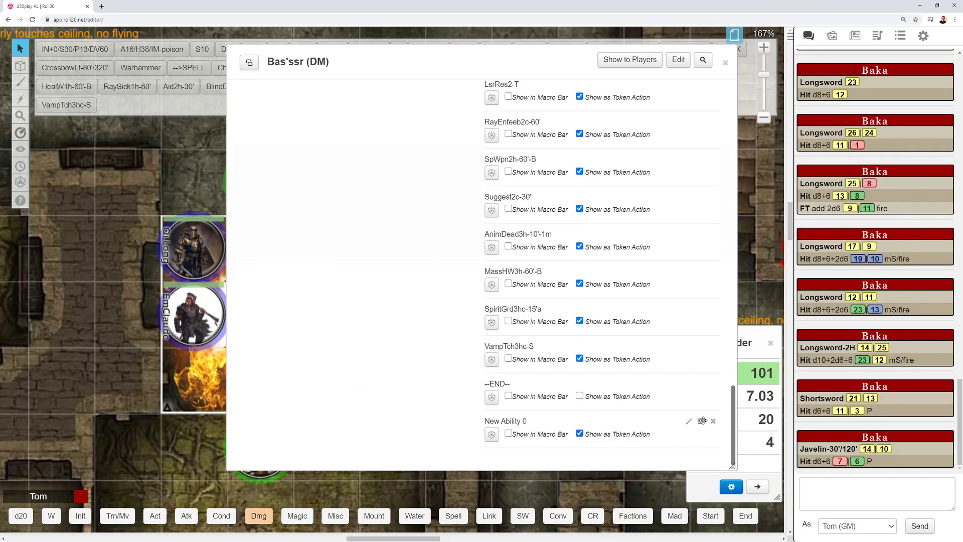
drag(697, 422, 615, 131)
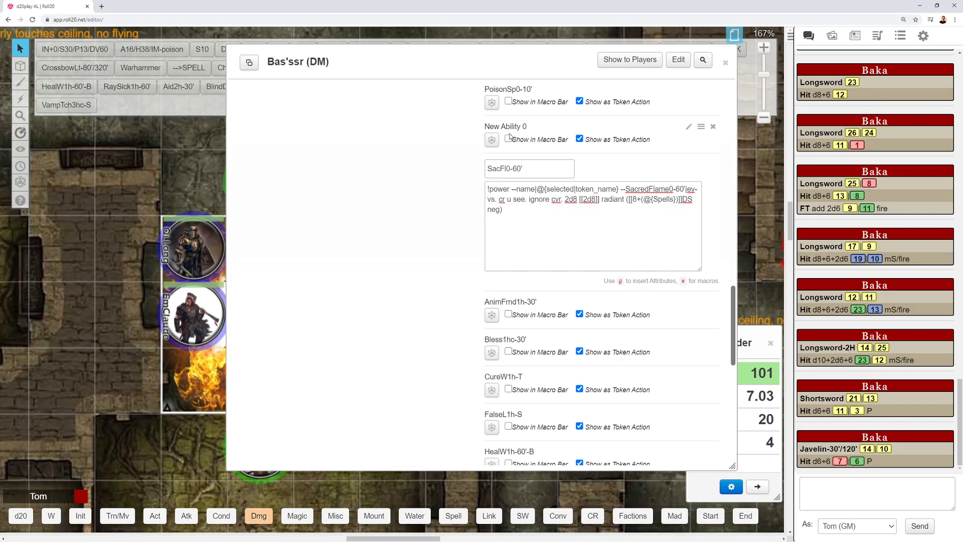
click(690, 126)
drag(538, 133, 472, 123)
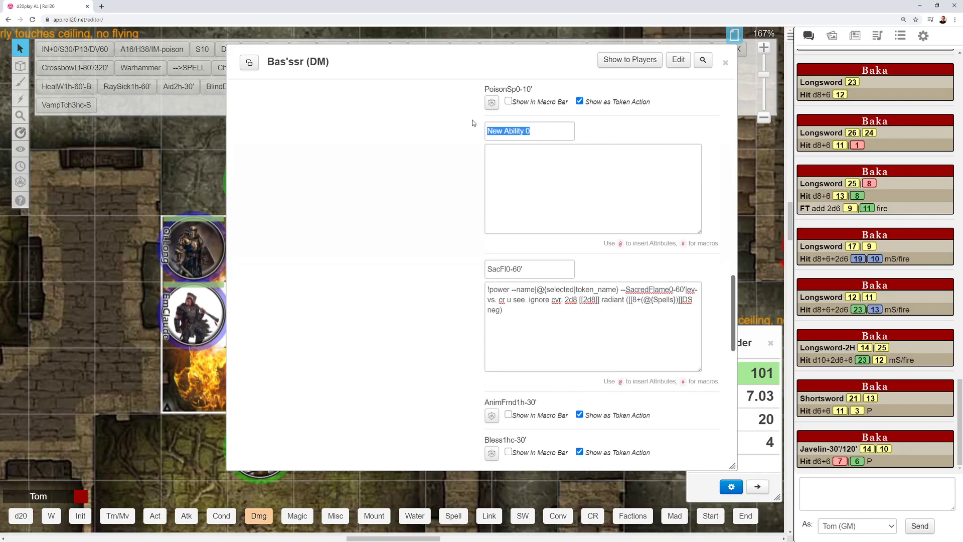
text(S)
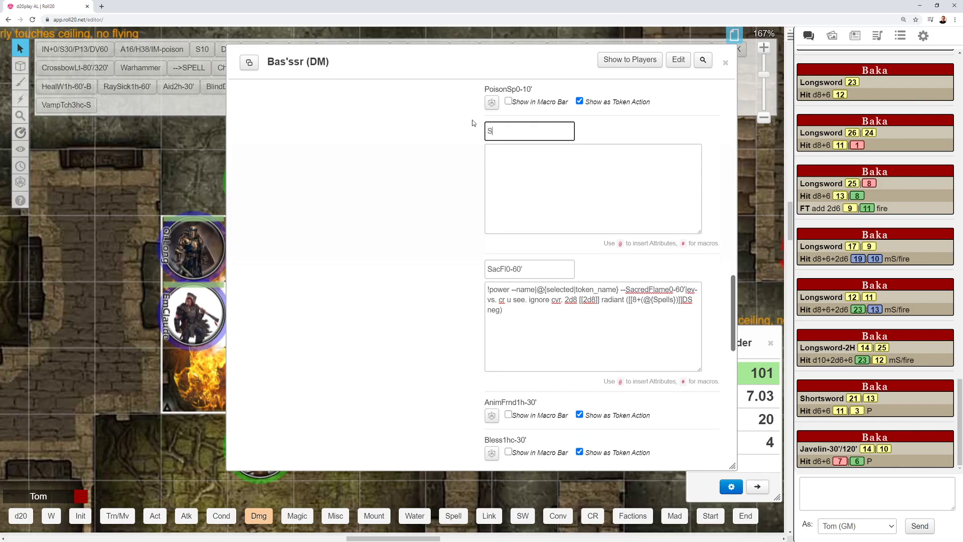
text(acFl0)
text(-60')
text(-B)
key(BackSpace)
text(1m)
key(BackSpace)
key(BackSpace)
Begin the new ability's macro with !power --name|@{selected|token_name}, reusing the name section from the existing SacFl0-60' macro.
click(500, 167)
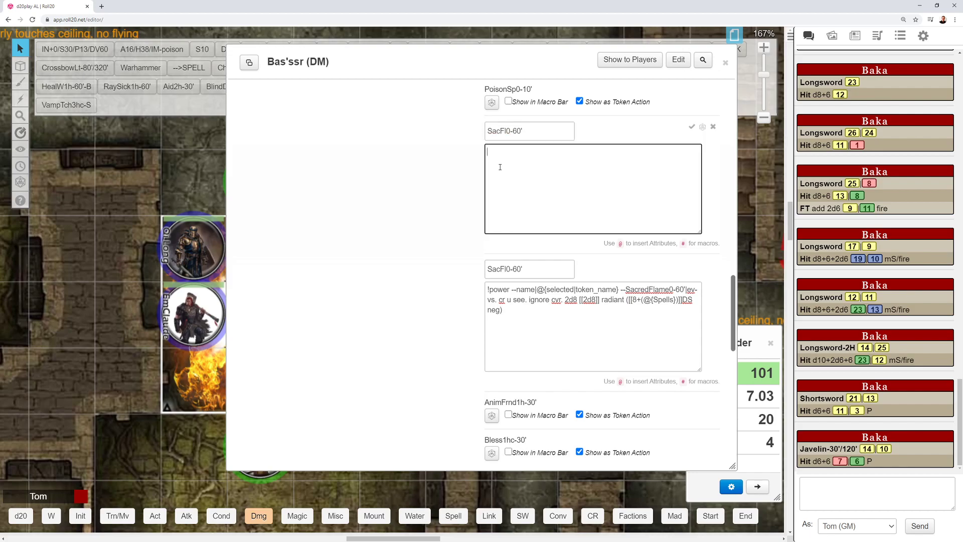
text(!power)
drag(508, 289, 618, 289)
key(ctrl+c)
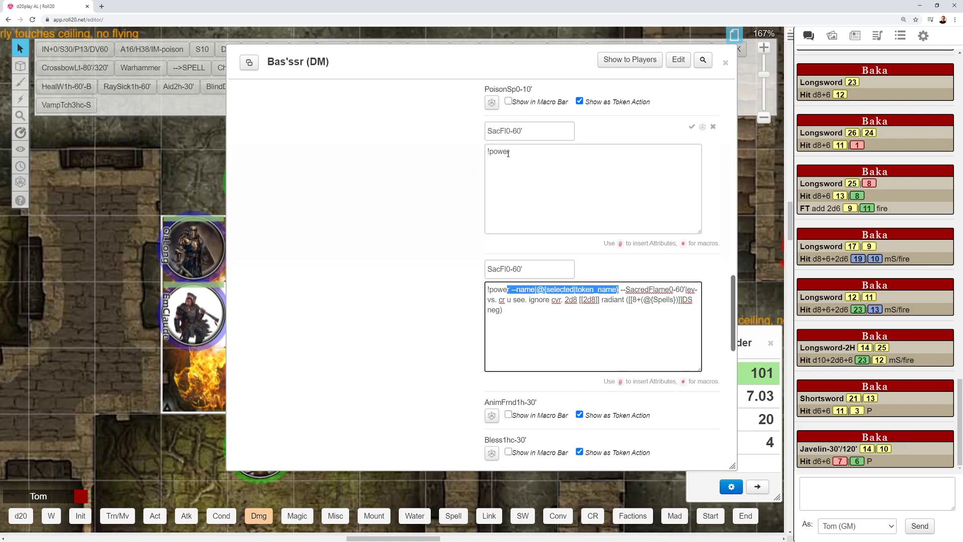
drag(506, 152, 509, 152)
key(ctrl+v)
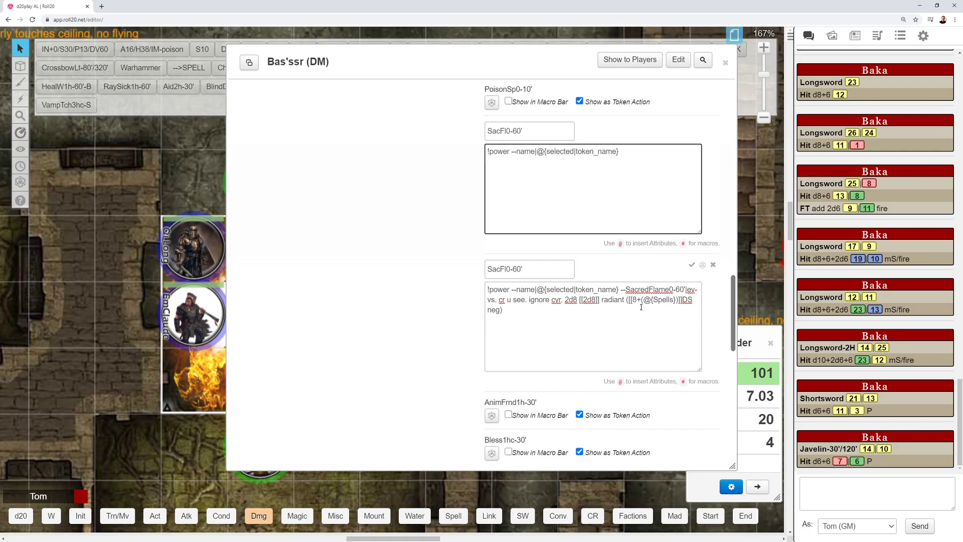
Add the --SacredFlame0-60' heading to the new macro, copying the spell title from the existing one.
drag(619, 290, 639, 306)
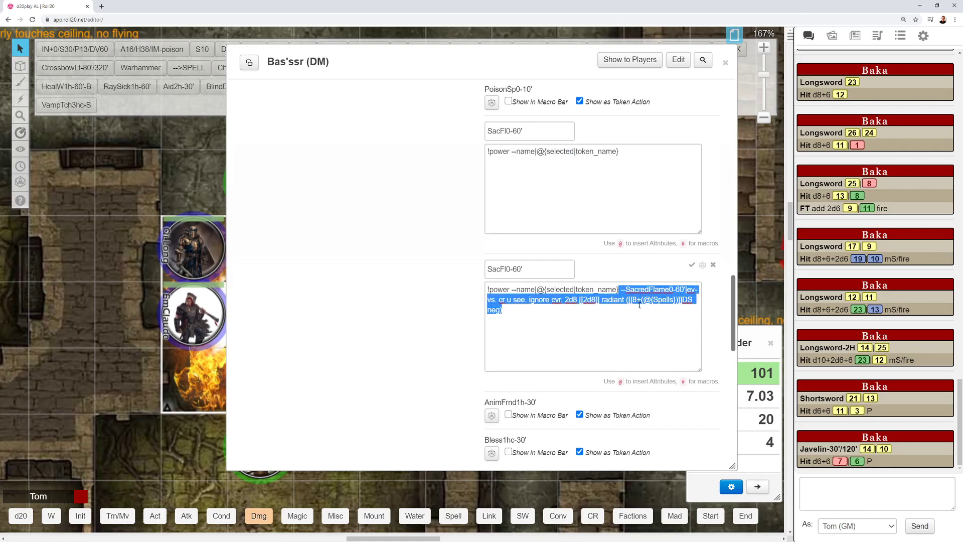
click(635, 153)
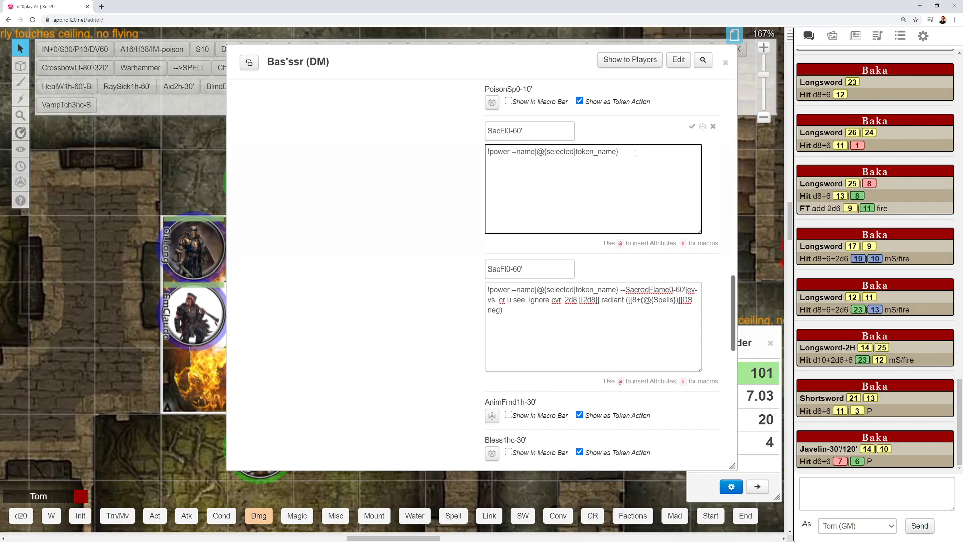
text(--)
drag(625, 289, 686, 290)
key(ctrl+c)
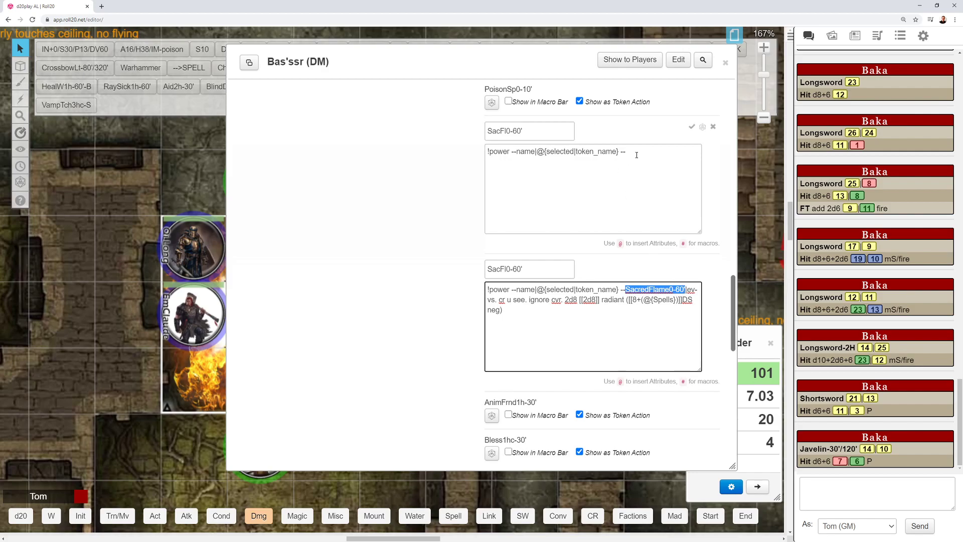
click(636, 155)
key(ctrl+v)
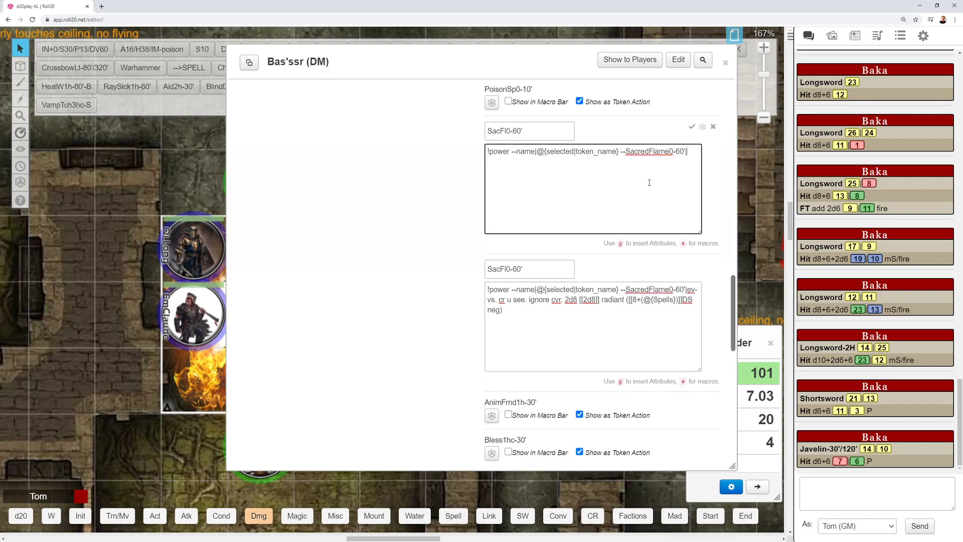
Complete the Sacred Flame macro with |ev-vs. cr u see. ignore cvr. 2d8 [[2d8]] radiant ([[8+(@{Spells})]]DS neg).
text(|ev-vs. cr u see. ignore cvr. 2d8 [[2d8]])
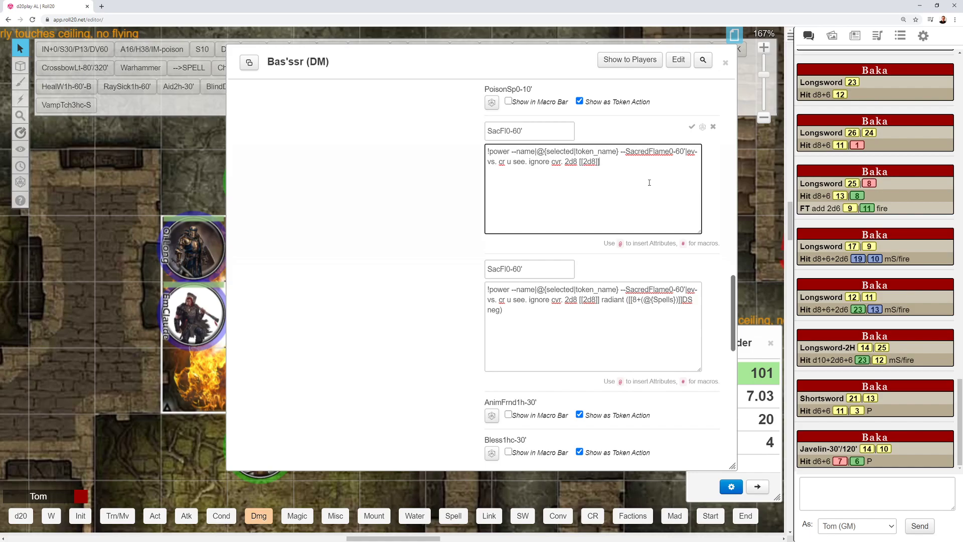
text( ratiant)
text( ()
text([[)
text(8)
text(+()
text(()
text(@)
text({Spells)
text(})
text(]])
text(DS neg)
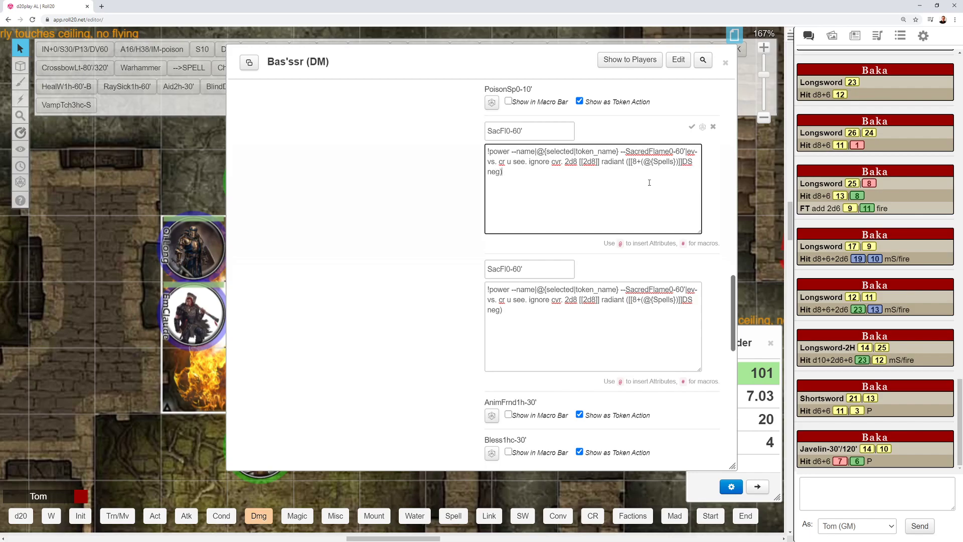
Test the new SacFl0-60' macro and delete the older duplicate ability below it.
click(702, 128)
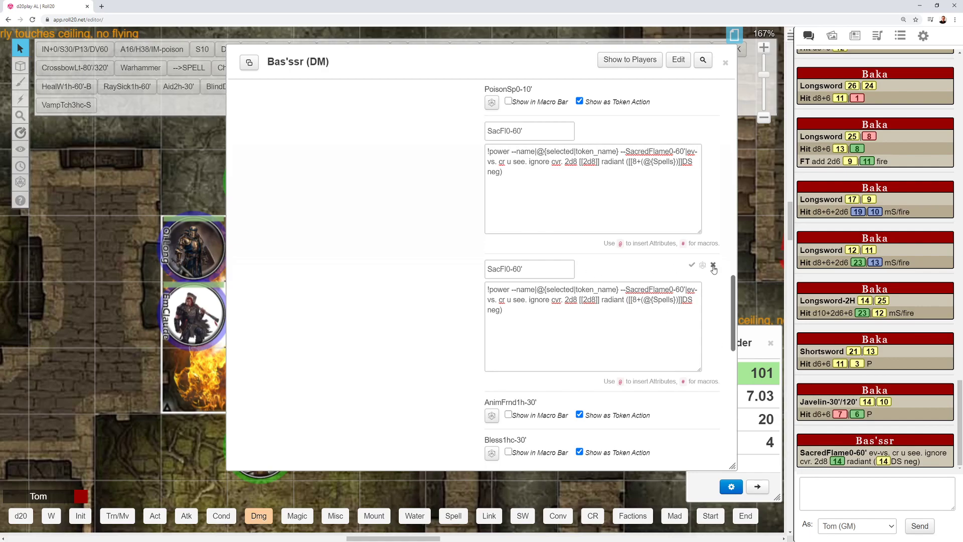
click(713, 265)
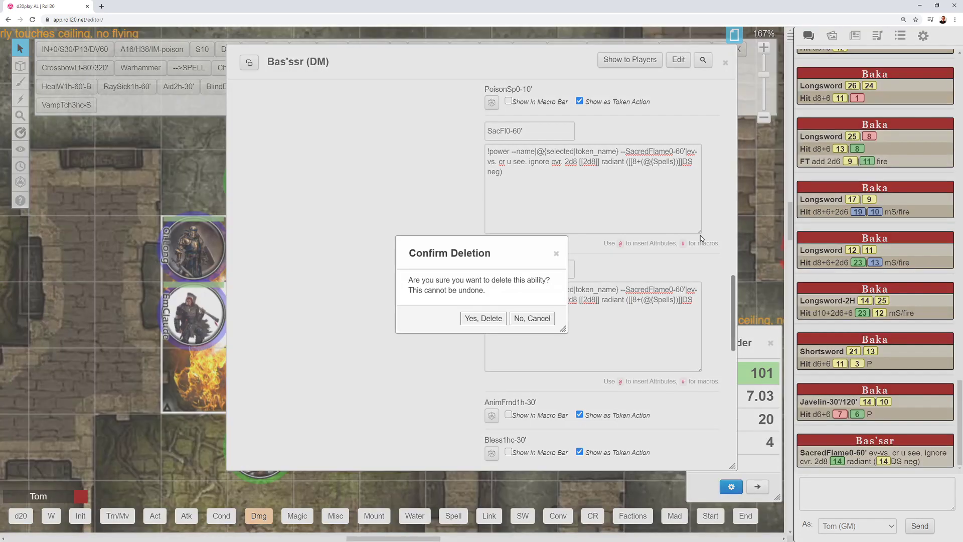
click(492, 320)
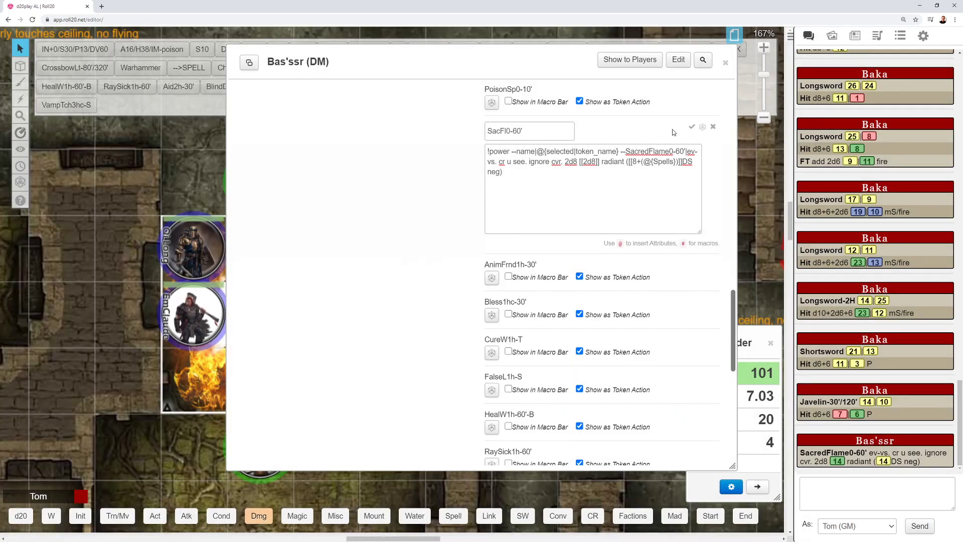
Save the new SacFl0-60' ability and close Bas'ssr's character sheet, leaving no token selected.
click(691, 126)
click(726, 63)
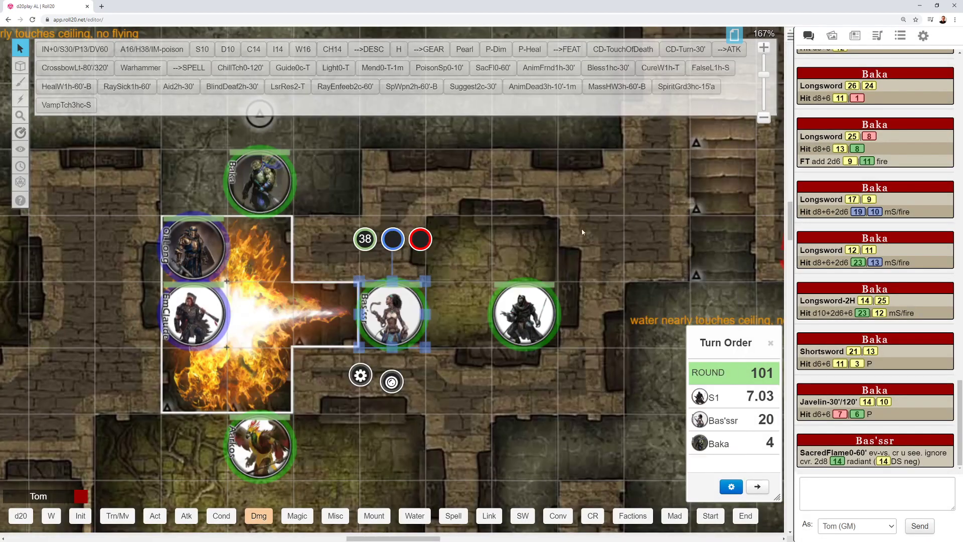
click(582, 227)
Run Bas'ssr's ChillTch0-120', Guide0c-T, LsrRes2-T, RayEnfeeb2c-60', SpWpn2h-60'-B, AnimDead3h-10'-1m, AnimFrnd1h-30' and Bless1hc-30' token actions.
click(374, 300)
click(241, 68)
click(290, 70)
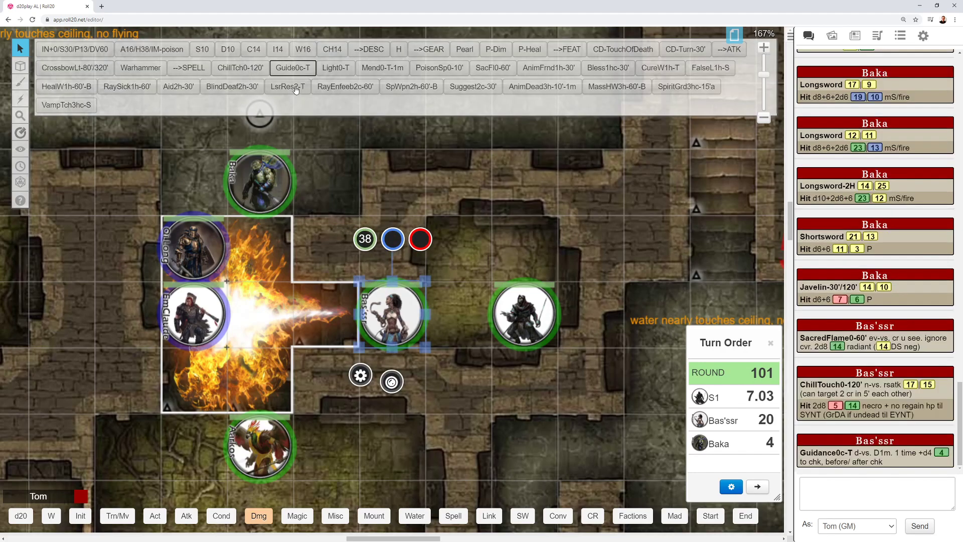
click(287, 87)
click(341, 87)
click(405, 88)
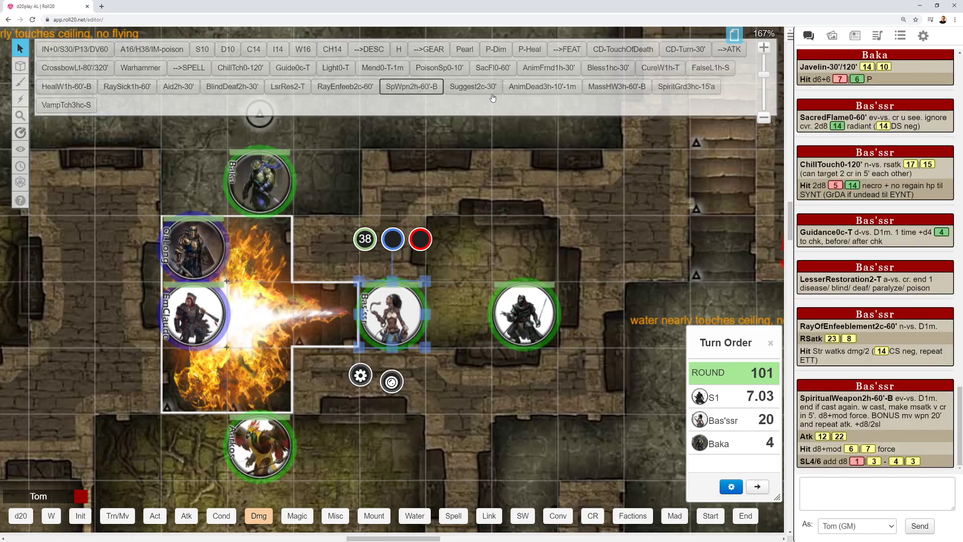
click(542, 86)
click(548, 68)
click(599, 67)
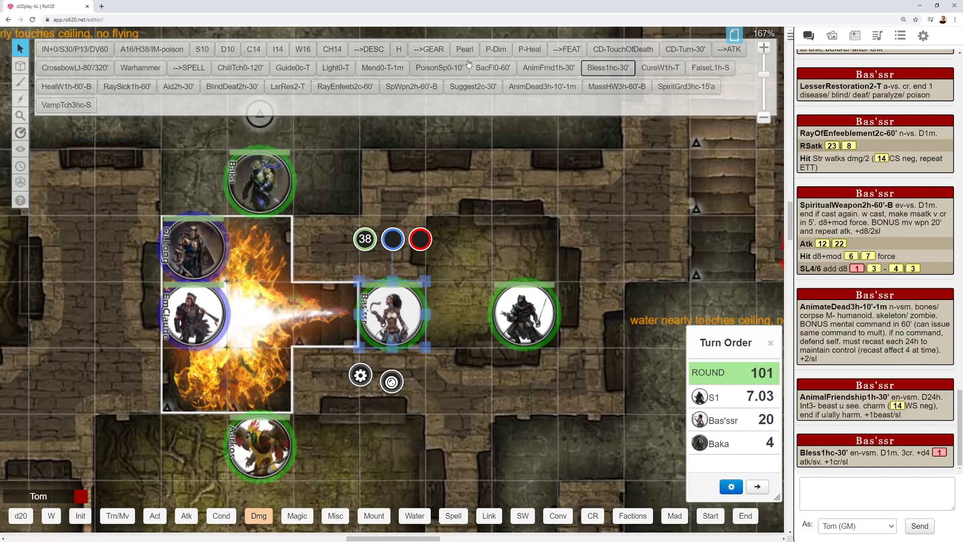
View the token actions of S1, the two tokens beside the flames, and Aarkos in turn, and post Aarkos's gear list to chat.
click(527, 310)
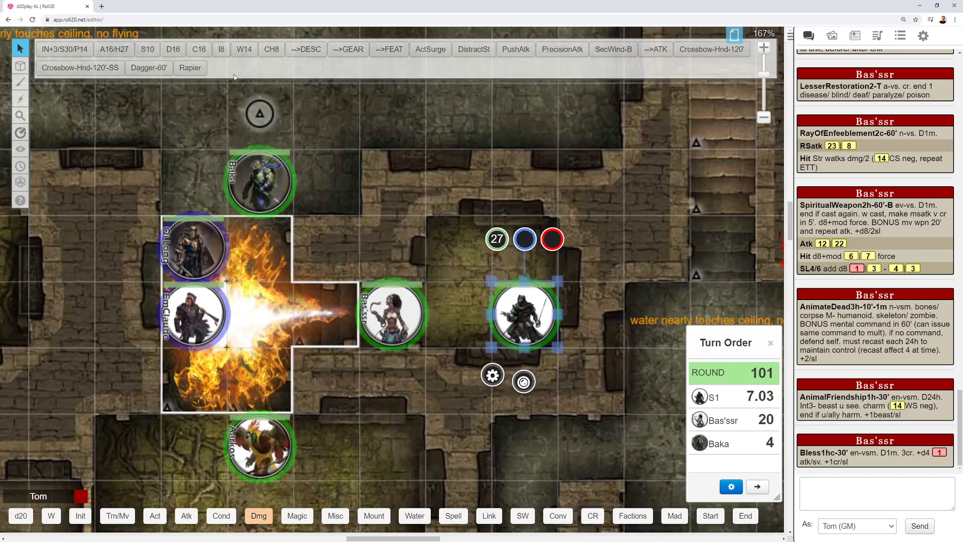
click(192, 253)
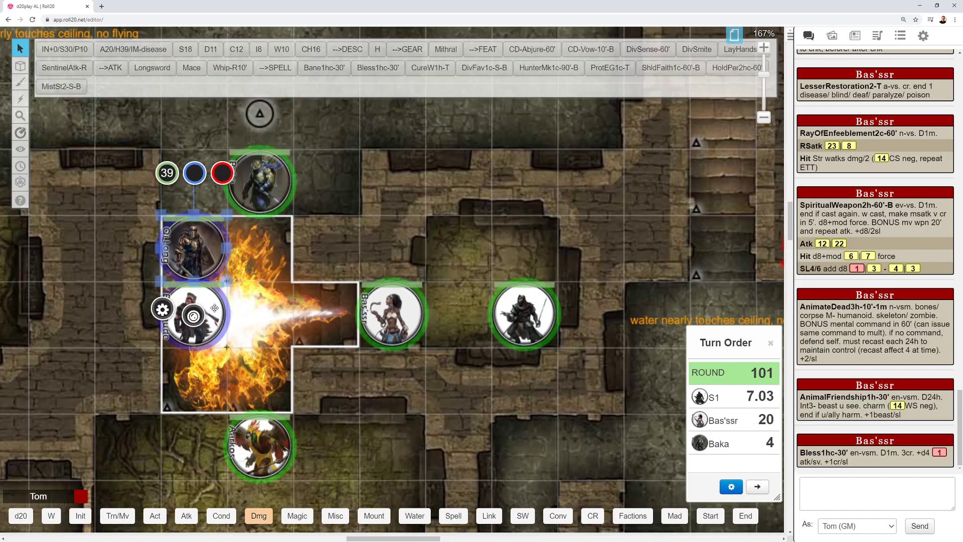
click(193, 314)
click(260, 447)
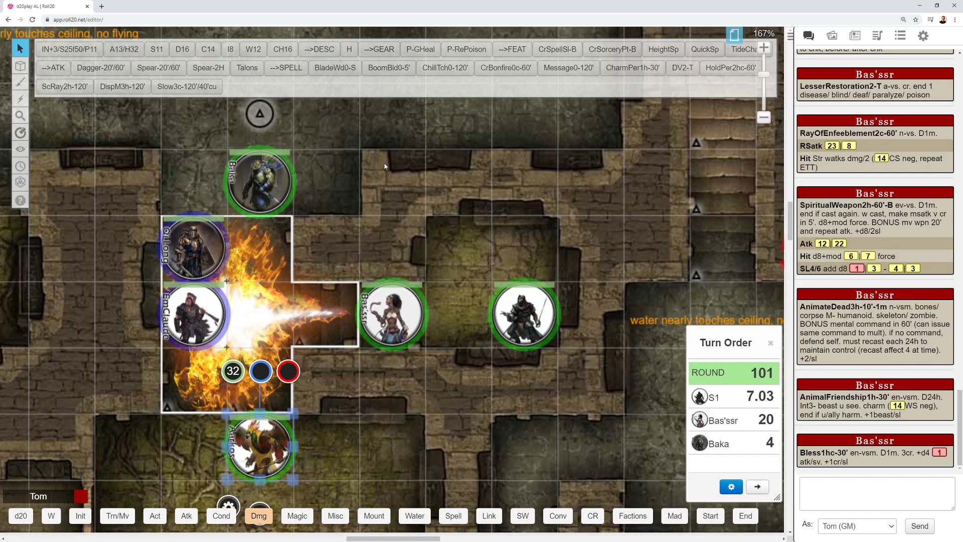
click(381, 50)
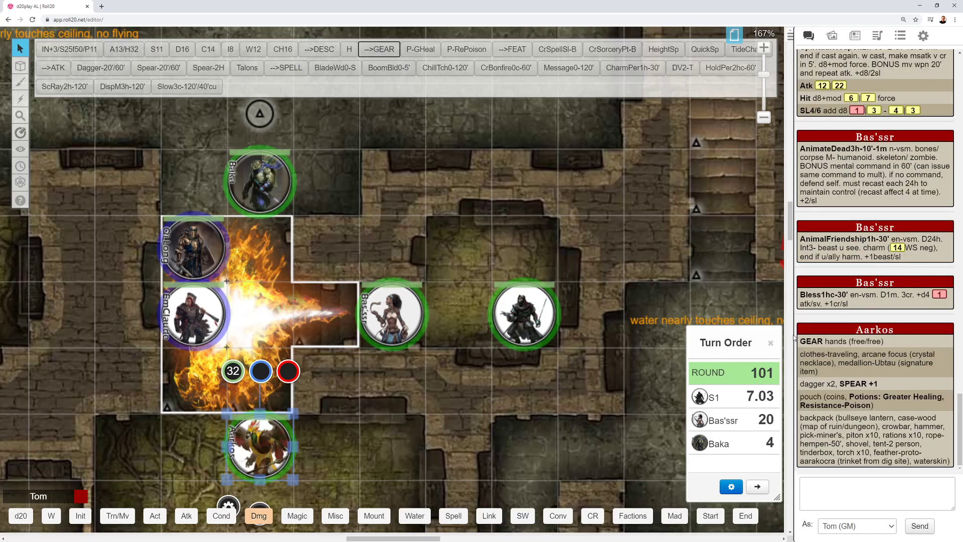
Post Bas'ssr's Pearl item description to chat from the token actions and deselect the token.
click(396, 306)
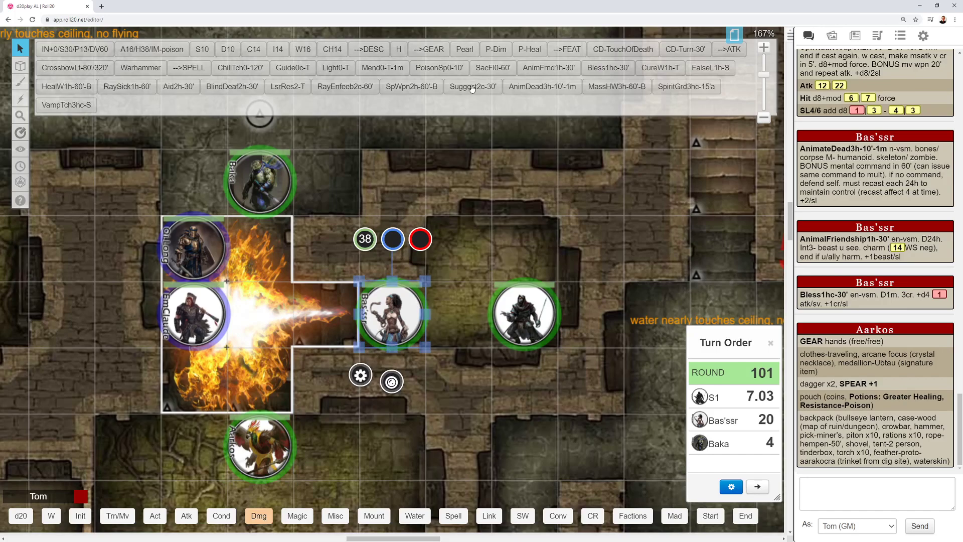
click(465, 49)
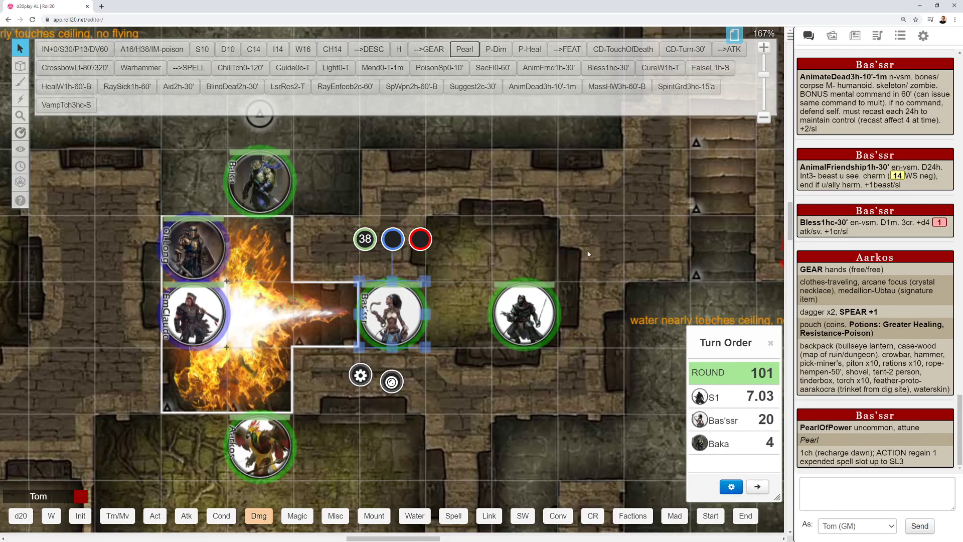
click(586, 253)
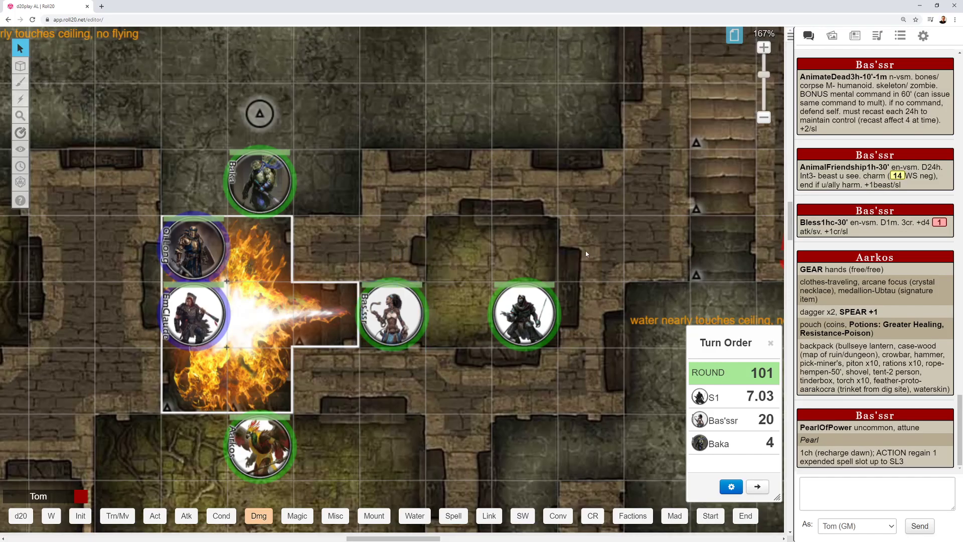
Select the S1 token and run its ActSurge, DistractSt, PushAtk, PrecisionAtk and SecWind-B token actions.
click(421, 303)
click(524, 312)
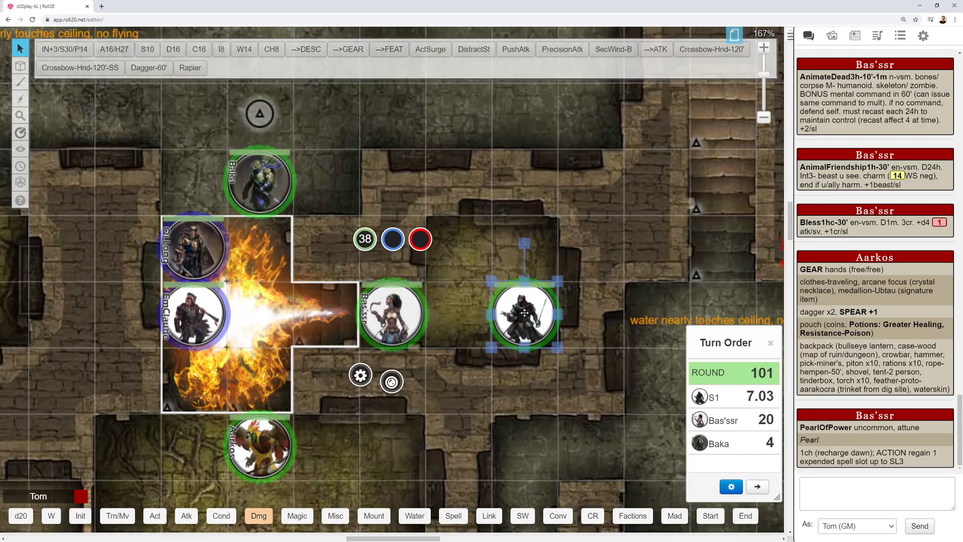
click(430, 49)
click(473, 49)
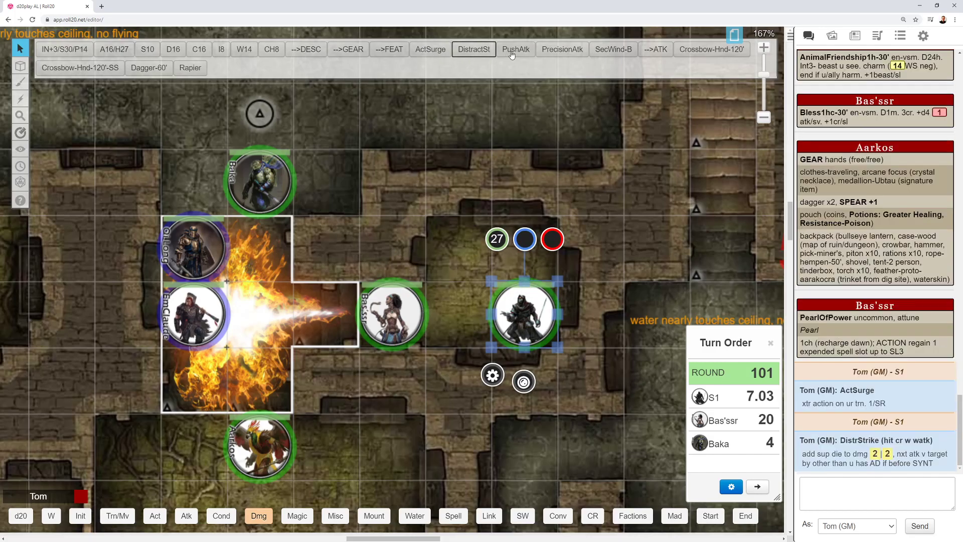
click(516, 49)
click(562, 49)
click(613, 49)
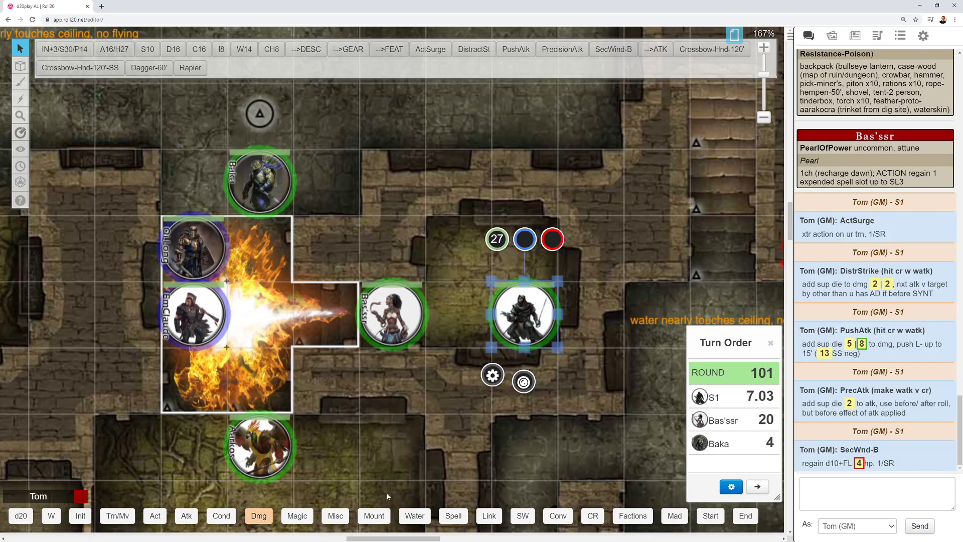
Run the Mount macro to post the mounted combat rules to chat, and deselect the S1 token.
click(373, 515)
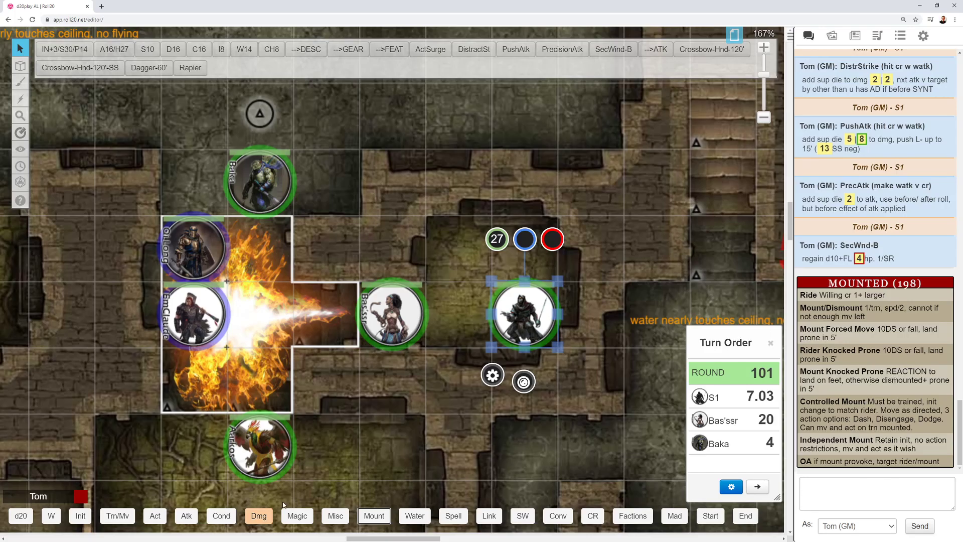
click(589, 212)
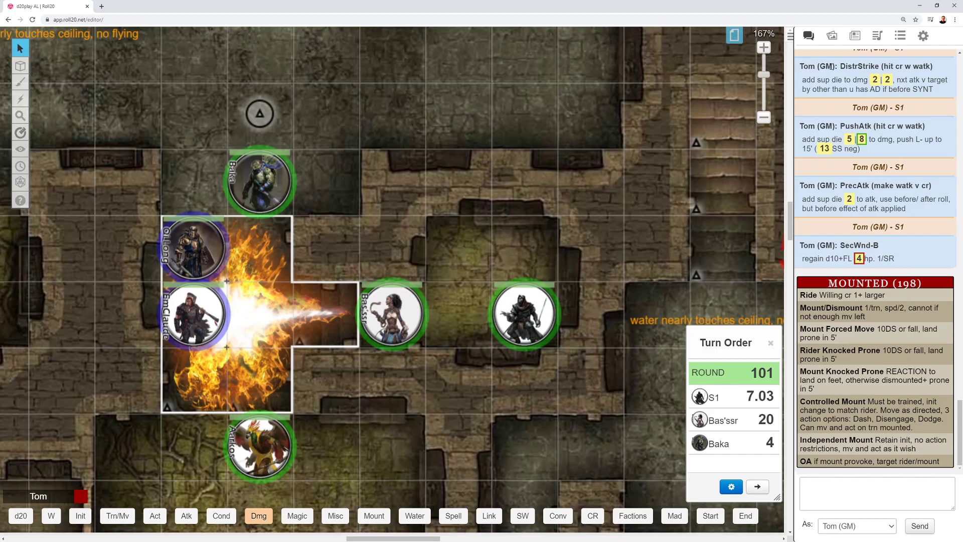
Create a macro named Test with the action "Hello World", test it in chat, and save it.
click(902, 39)
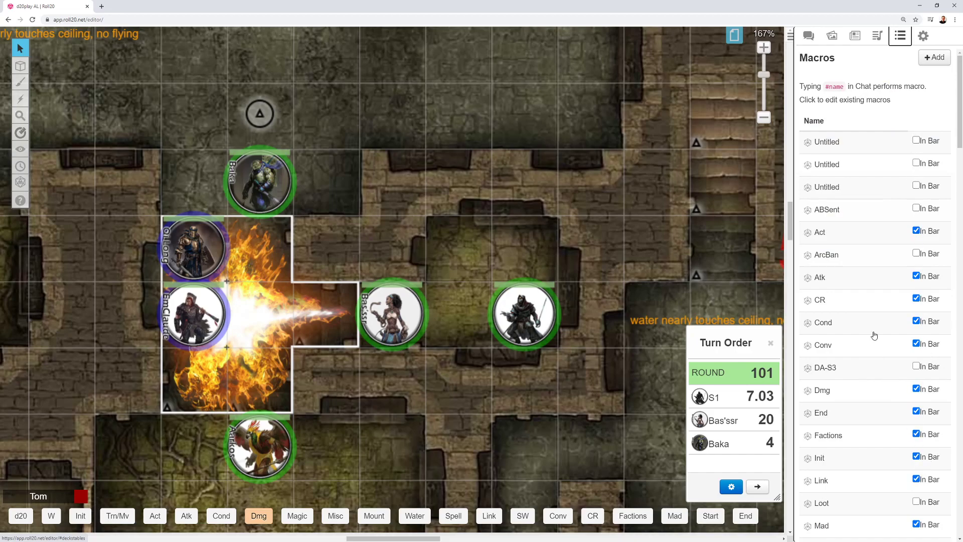
scroll(877, 332, down, 1)
scroll(877, 333, down, 5)
scroll(877, 333, up, 6)
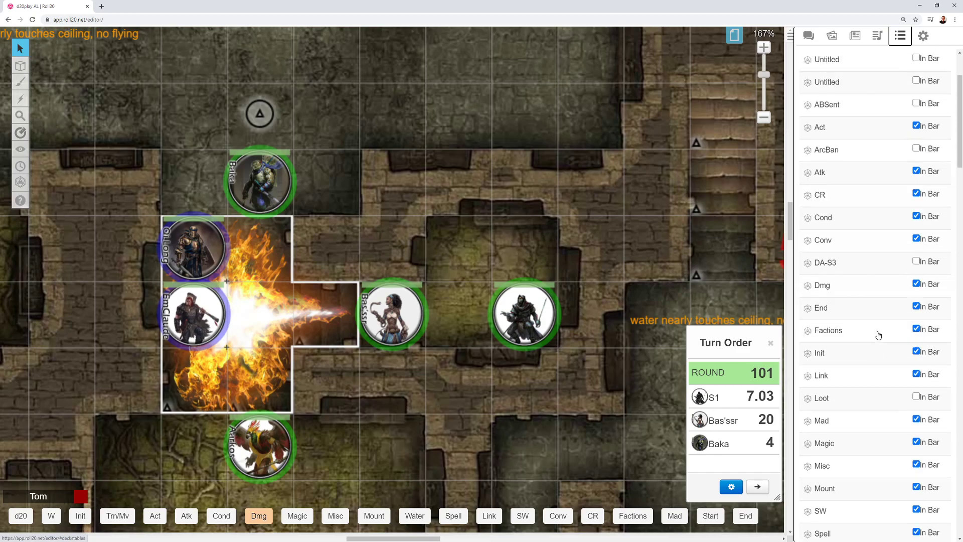
click(933, 58)
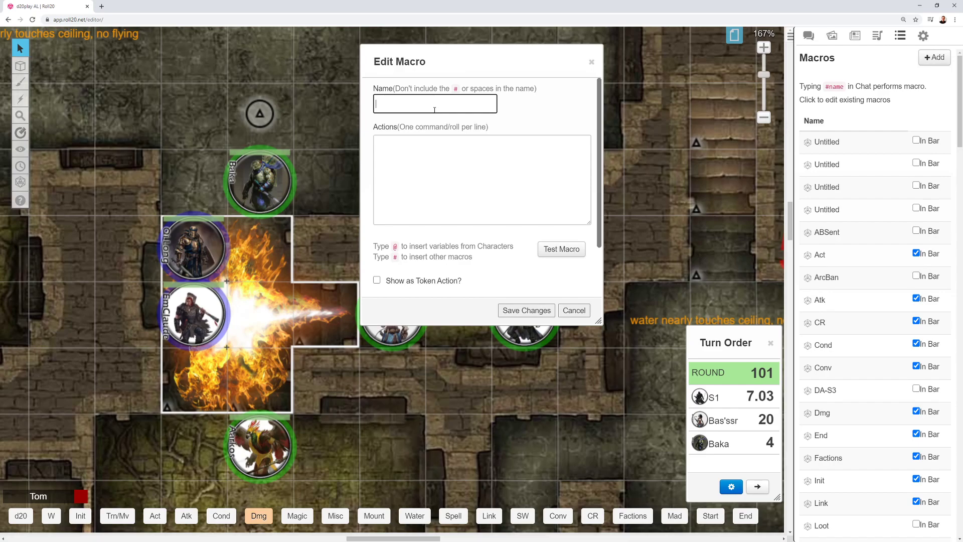
text(Test)
click(411, 162)
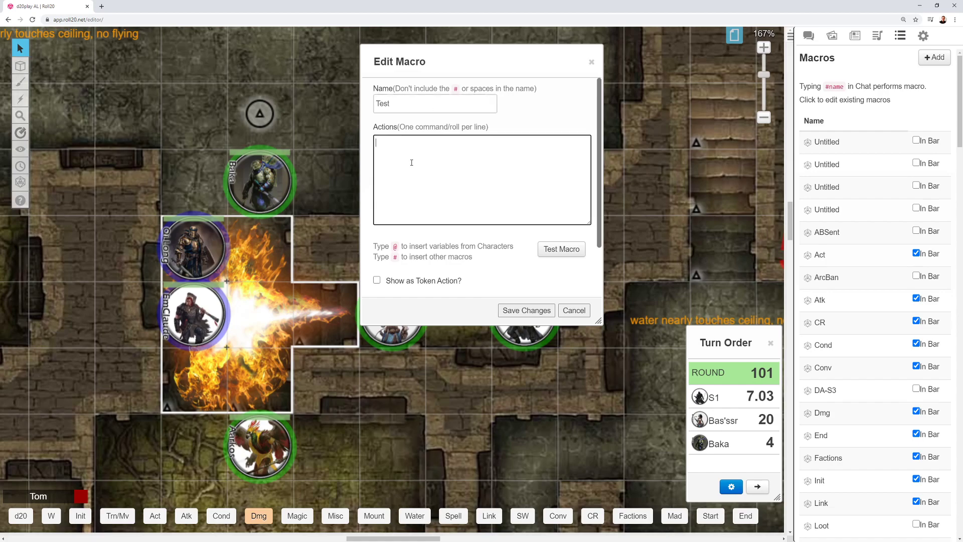
text(Hello World)
click(563, 250)
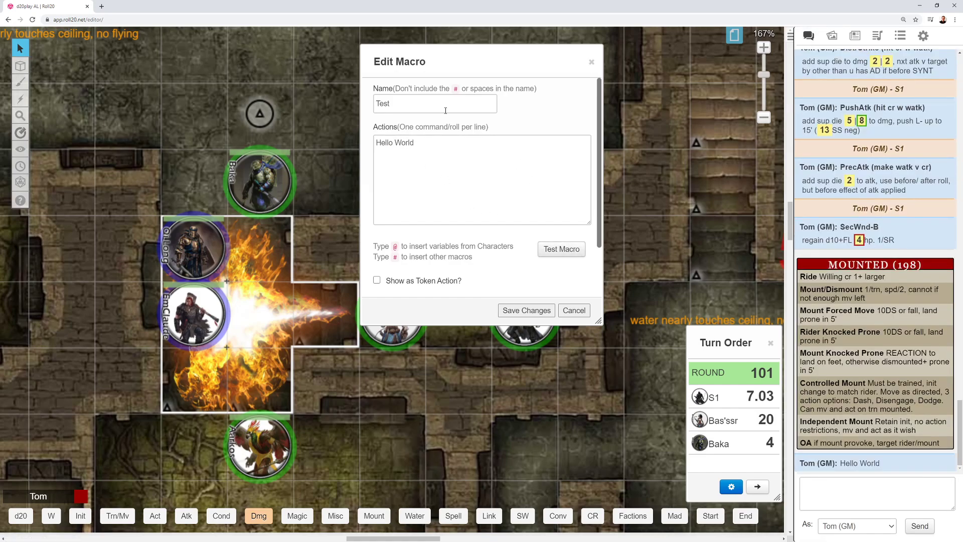
click(526, 310)
Add the first Test macro in the macro list to the macro bar and remove the Start macro from the bar.
click(899, 35)
scroll(868, 232, down, 5)
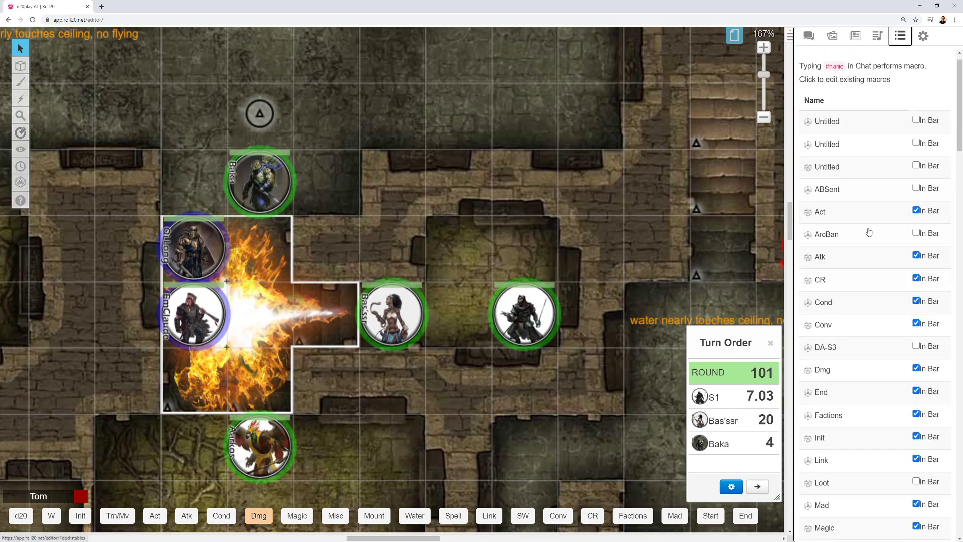
scroll(846, 299, down, 3)
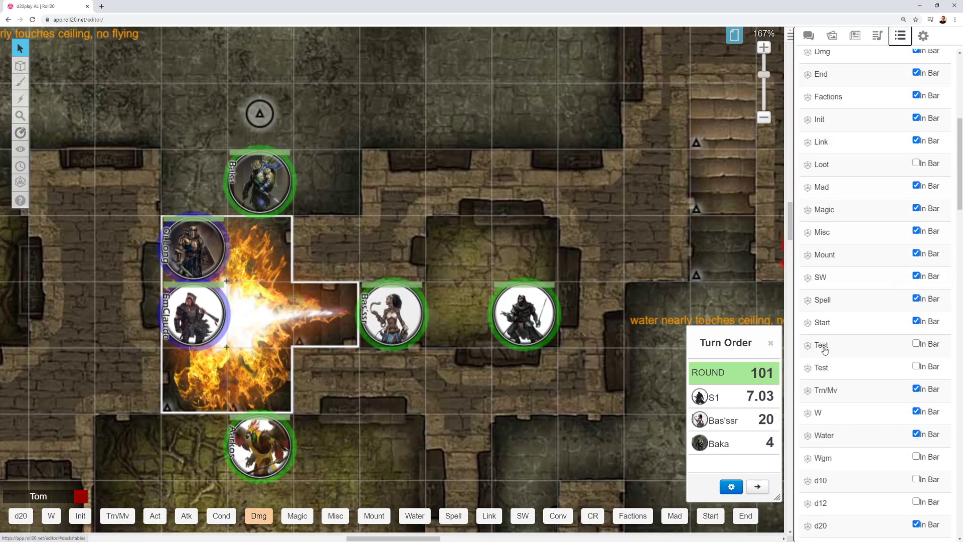
click(916, 345)
click(915, 346)
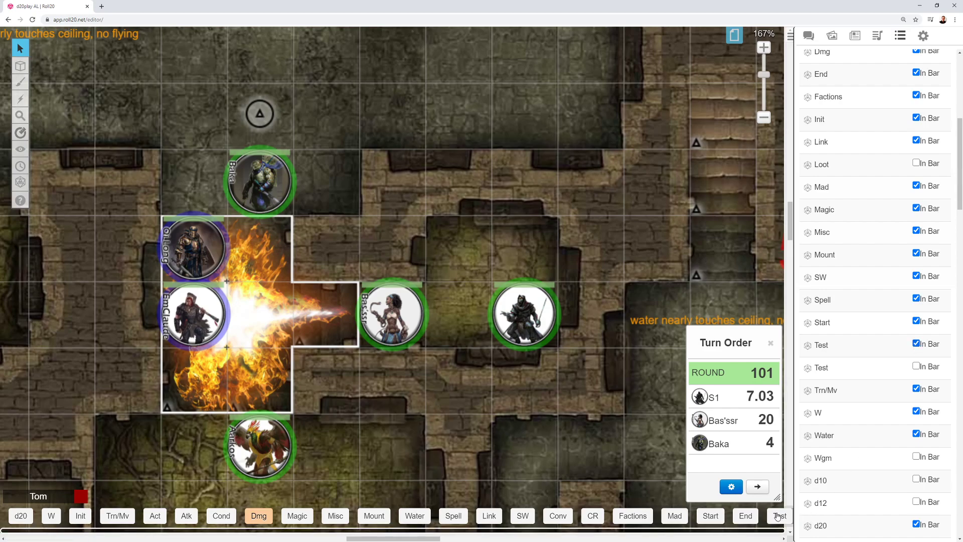
click(916, 321)
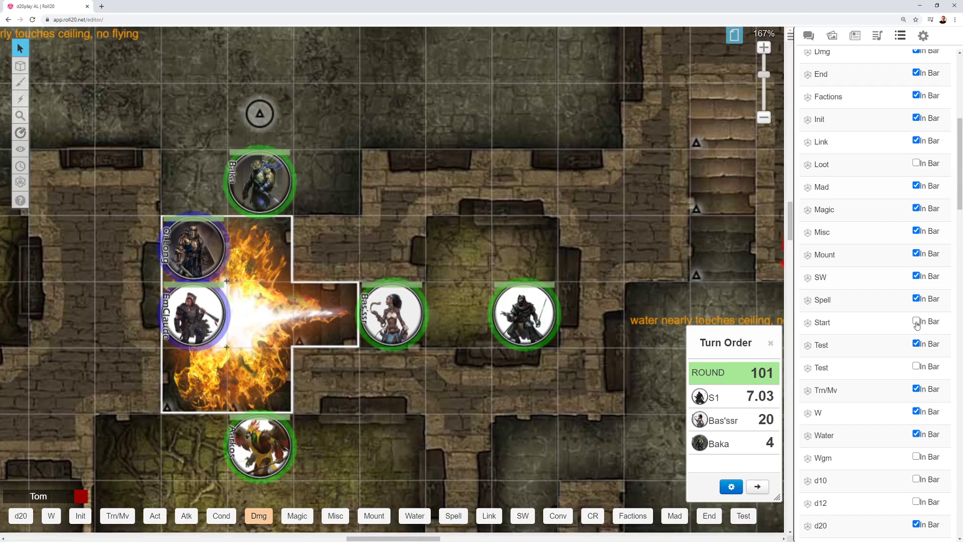